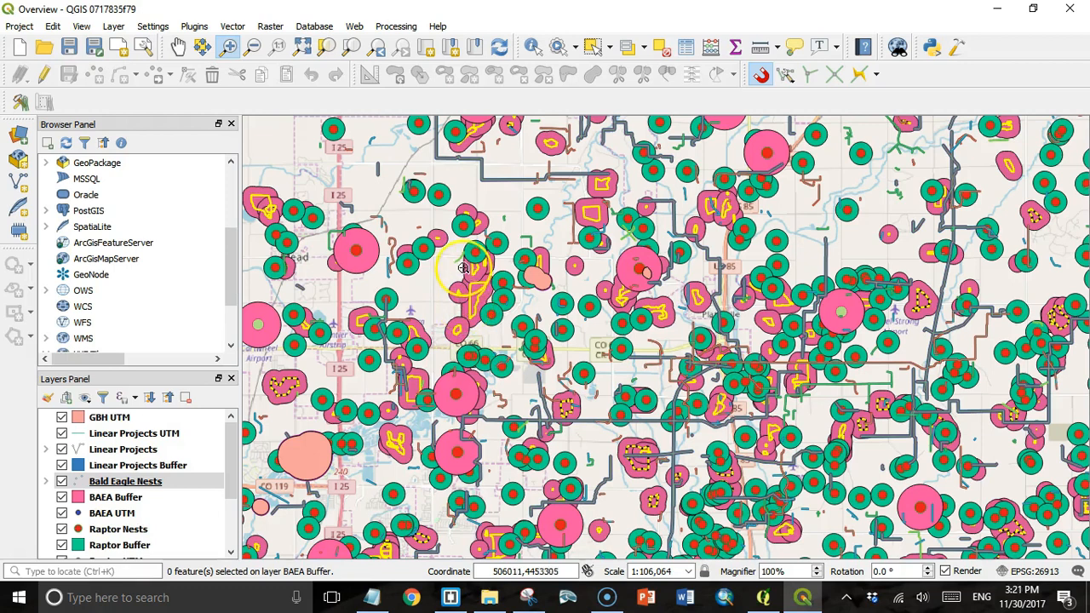
# - Open the Processing menu from the main menu bar
pyautogui.click(402, 24)
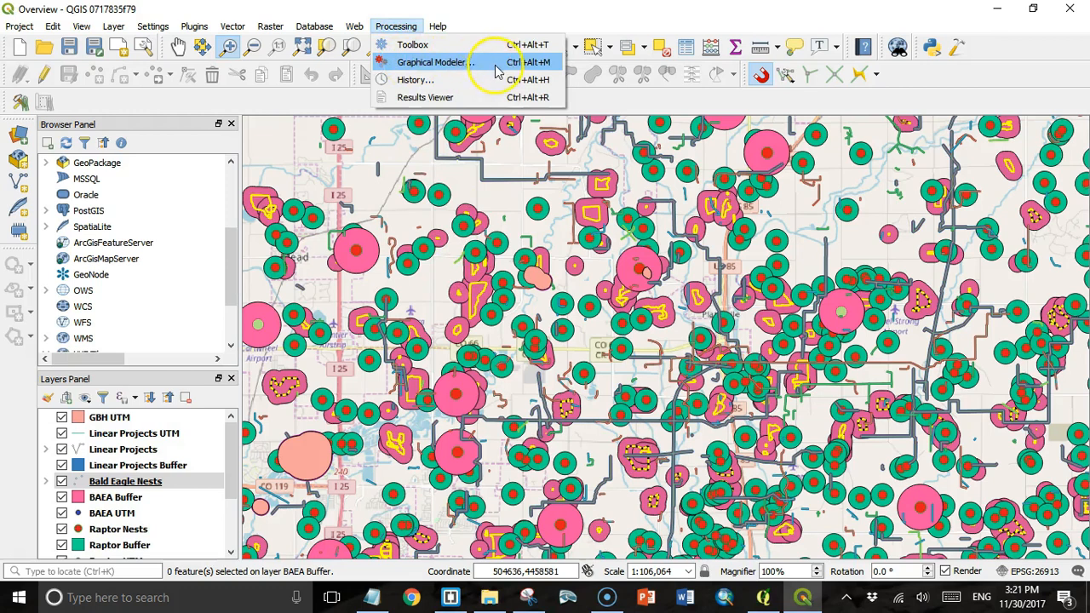
# - Launch the Graphical Modeler and select the empty model's Name field in Model properties
pyautogui.click(449, 68)
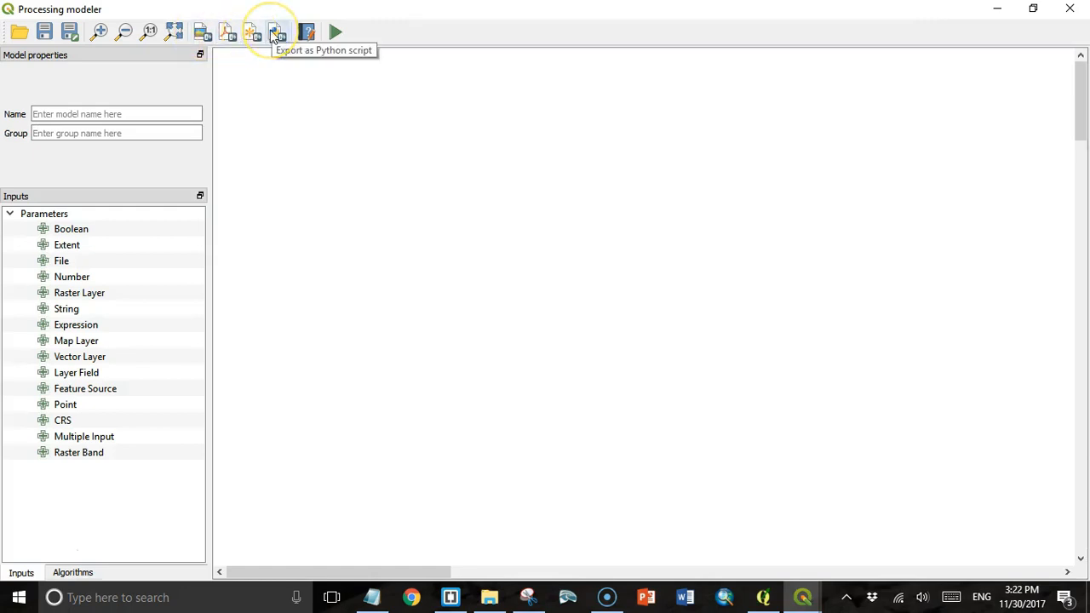
pyautogui.click(316, 152)
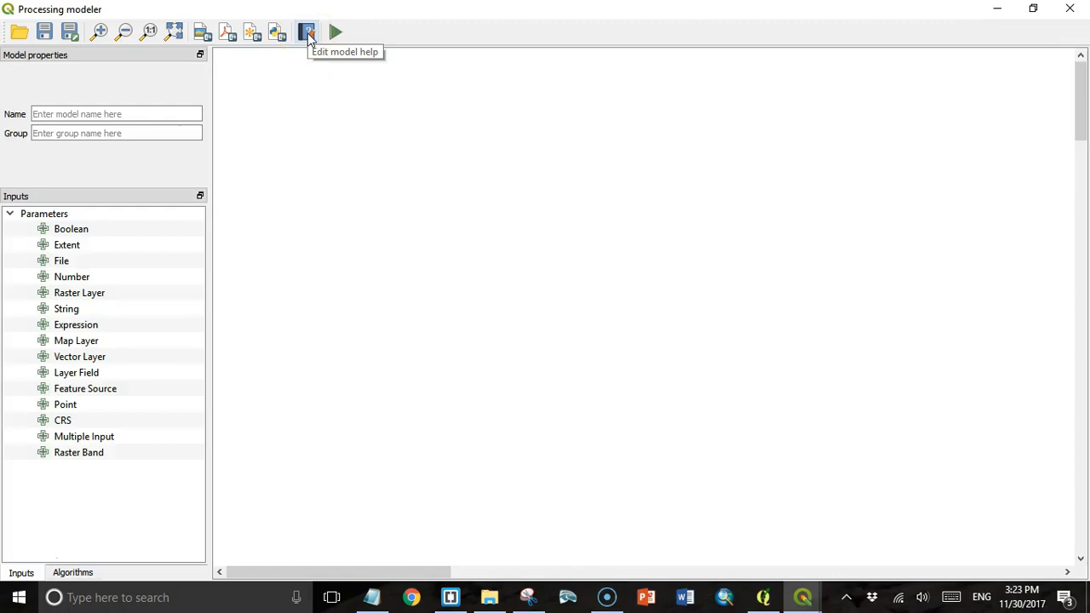
pyautogui.click(78, 114)
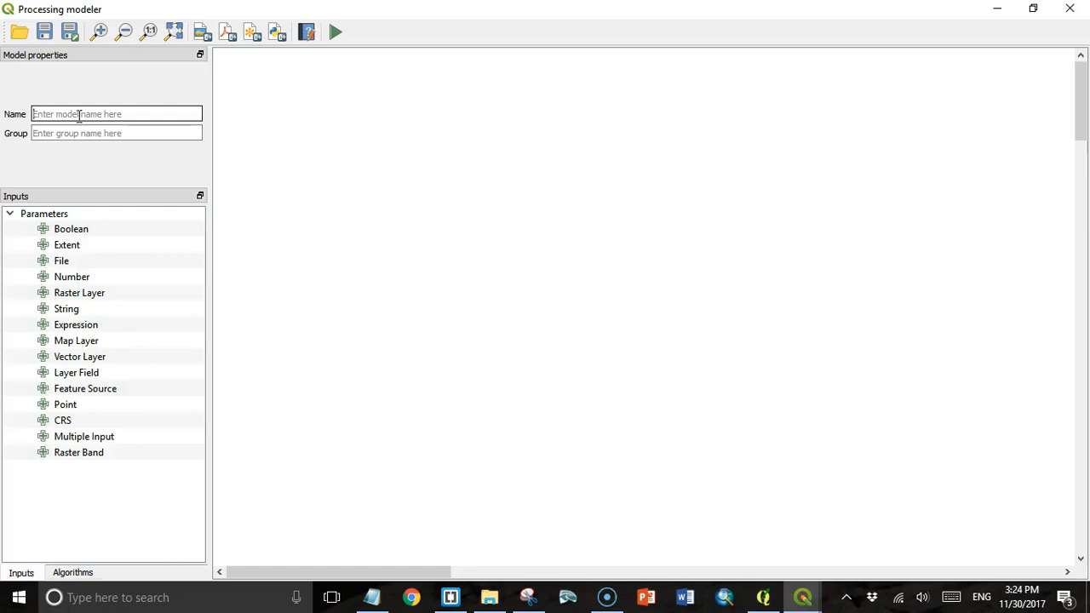
pyautogui.click(80, 133)
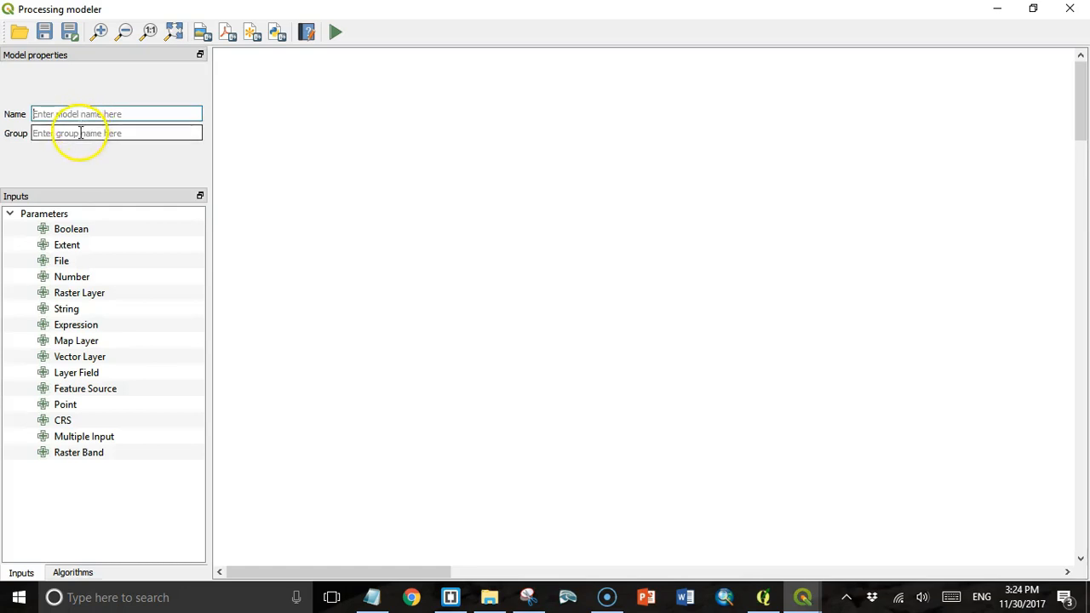
pyautogui.click(89, 113)
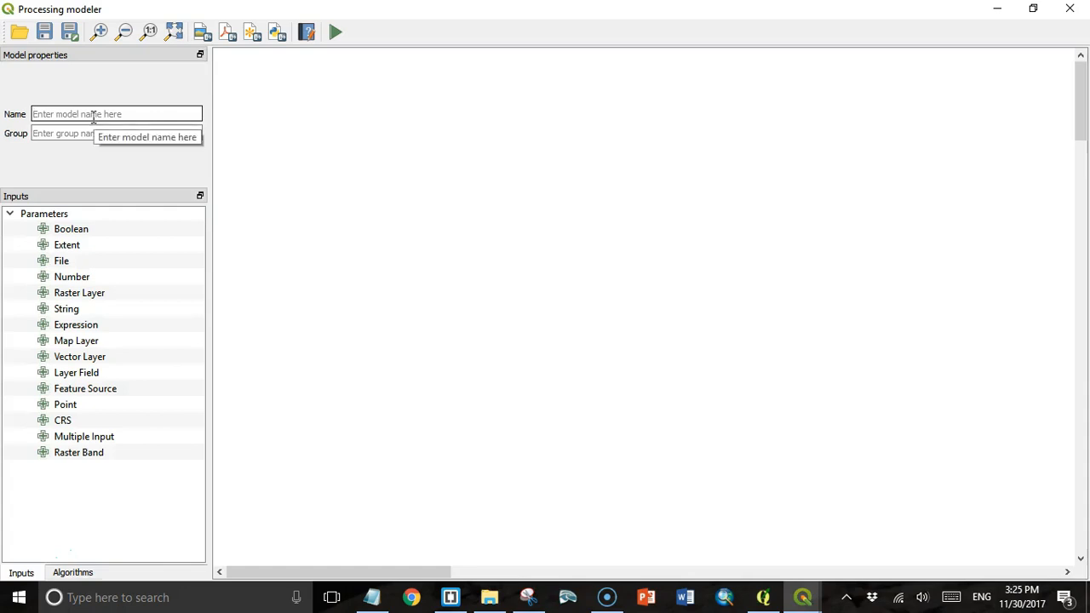
pyautogui.click(88, 119)
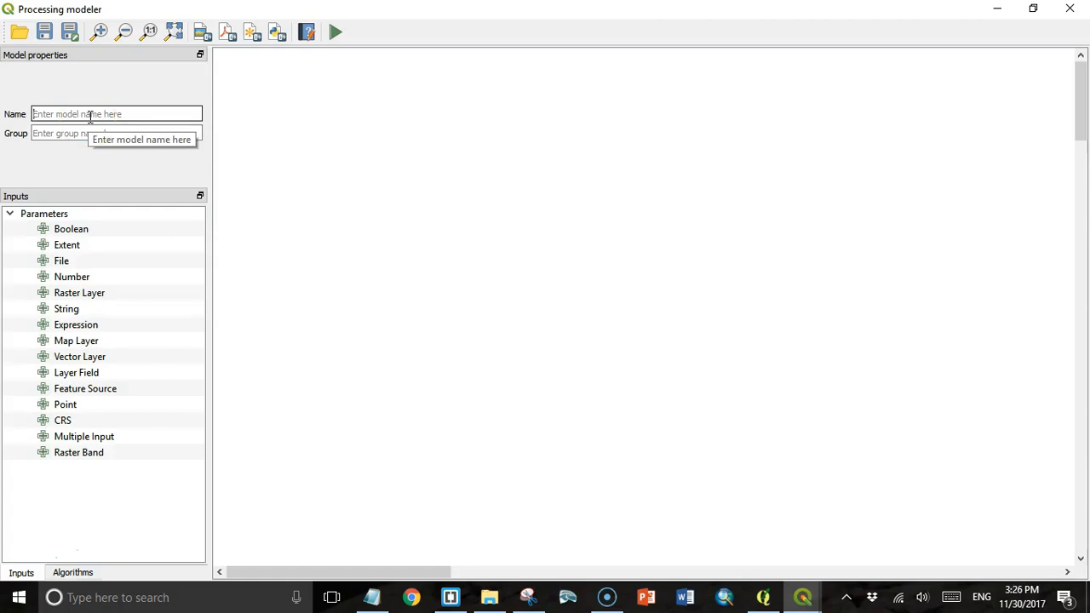
pyautogui.click(96, 117)
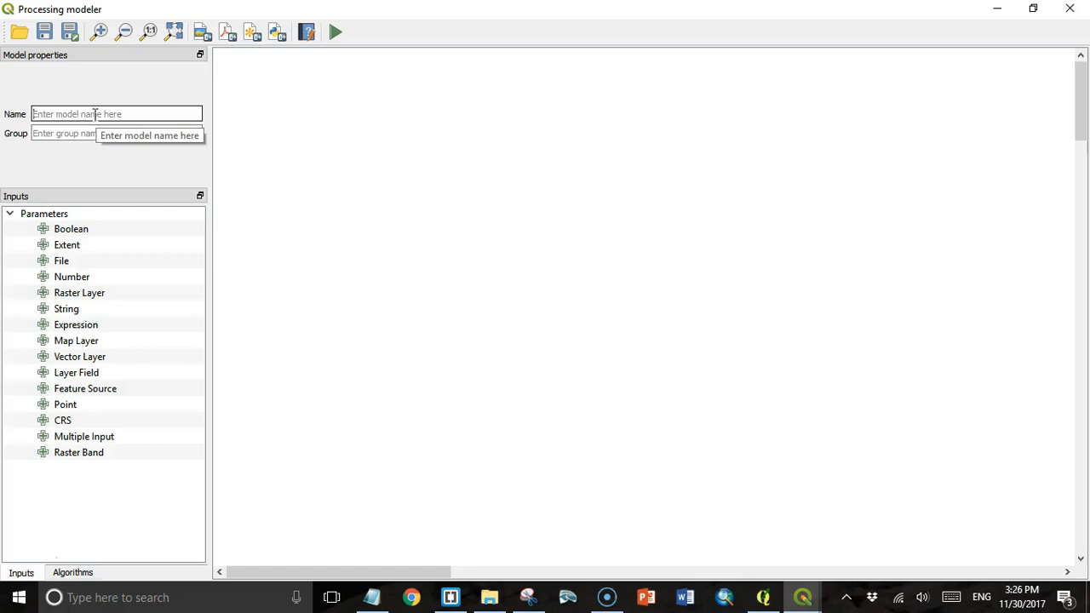
# - Name the model calc_impact_percent and set its group to 'QGIS Course', fixing the capitalisation typo
pyautogui.click(83, 113)
pyautogui.write('c')
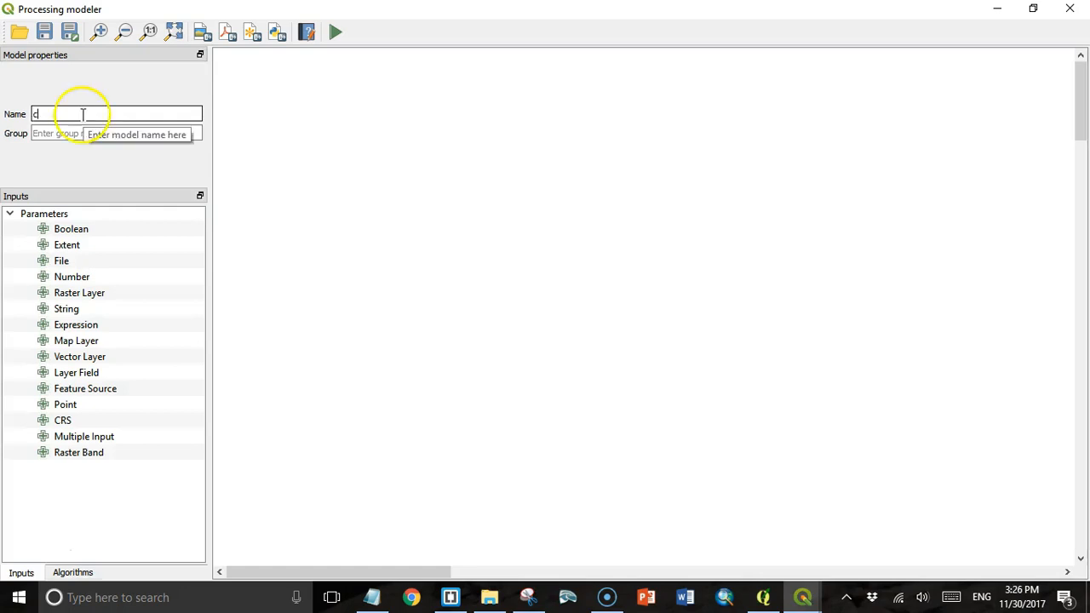
pyautogui.write('alc_impact_percent')
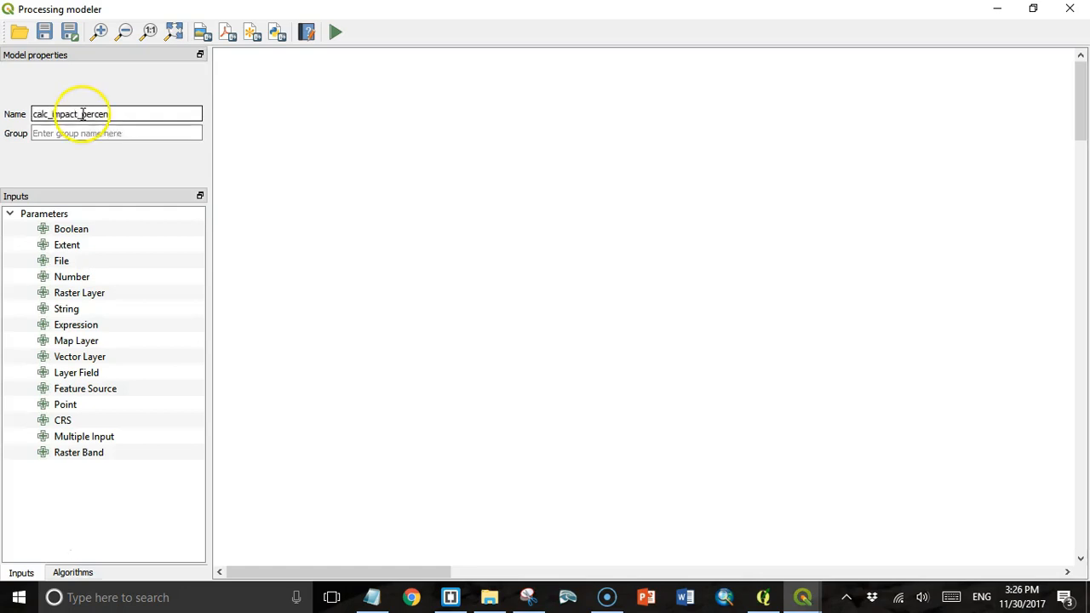
pyautogui.click(58, 136)
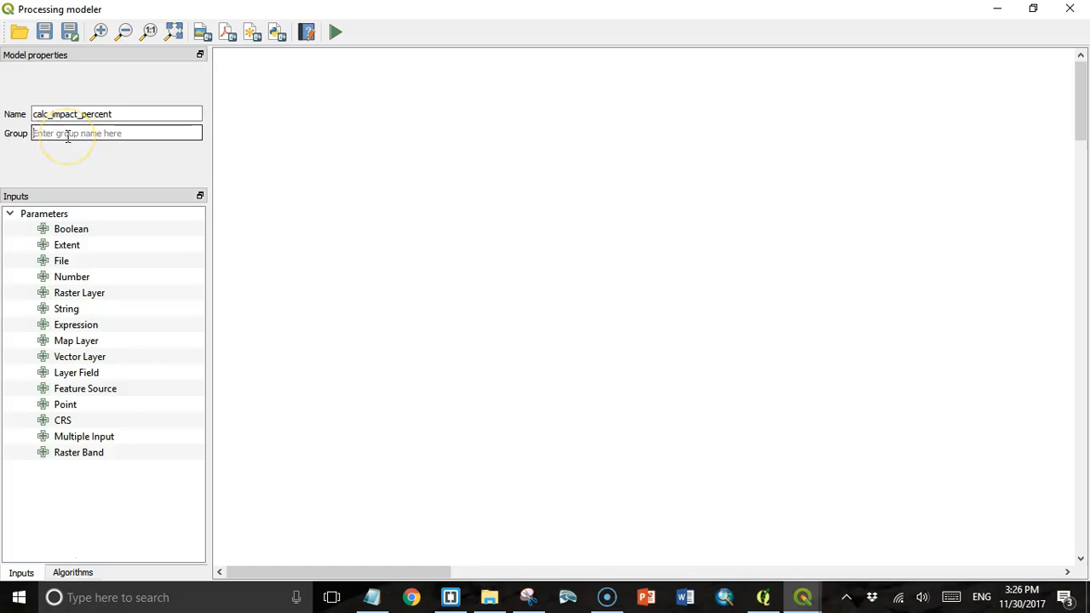
pyautogui.write('C')
pyautogui.write('GIS COr')
pyautogui.write('se')
pyautogui.moveTo(68, 135); pyautogui.dragTo(65, 134)
pyautogui.write('o')
pyautogui.click(94, 135)
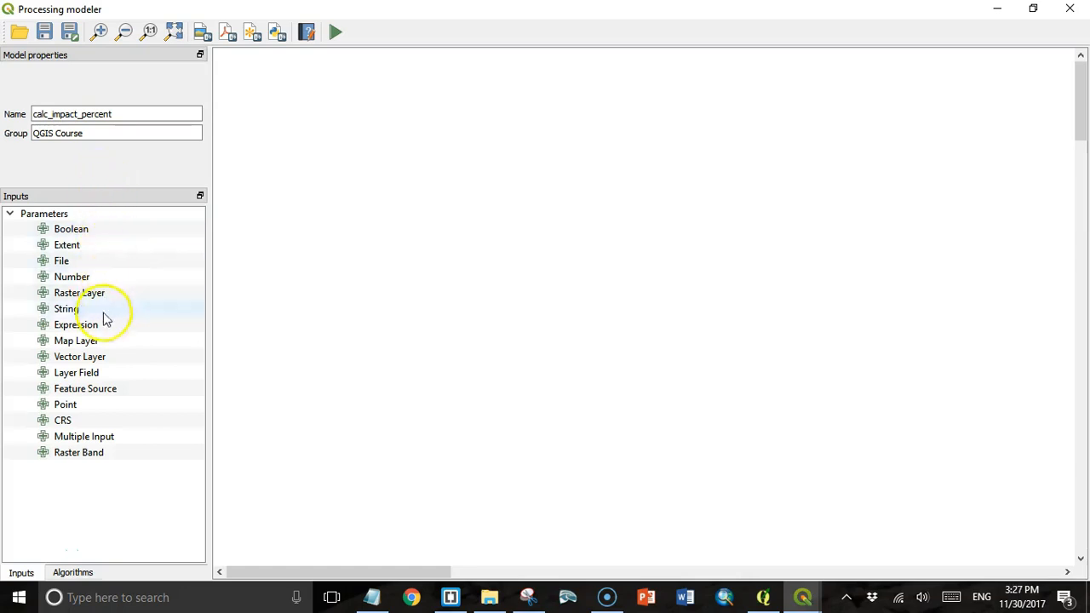
# - Add a vector layer input named 'Linear Project' with line geometry
pyautogui.click(68, 365)
pyautogui.moveTo(68, 364); pyautogui.dragTo(280, 85)
pyautogui.click(555, 304)
pyautogui.write('Linear')
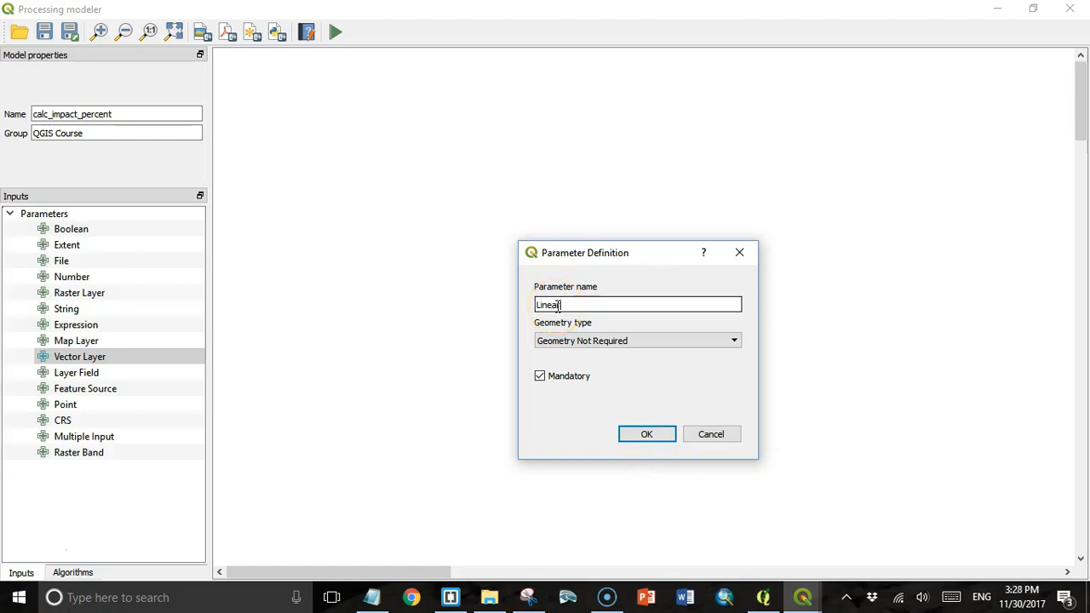
pyautogui.write(' Buffer')
pyautogui.click(732, 341)
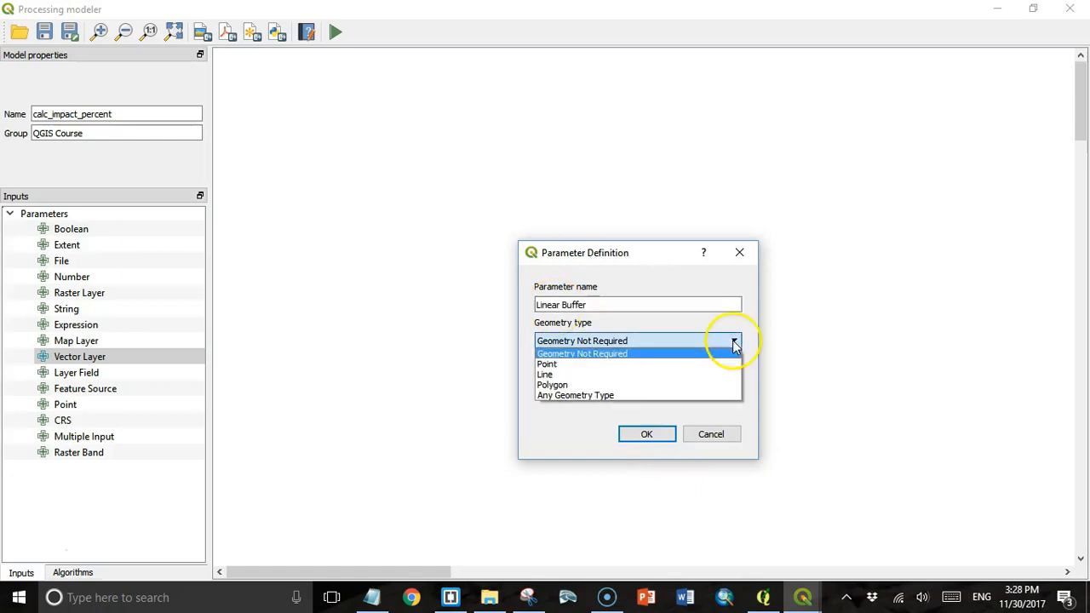
pyautogui.click(703, 372)
pyautogui.moveTo(560, 304); pyautogui.dragTo(600, 303)
pyautogui.write('Pr')
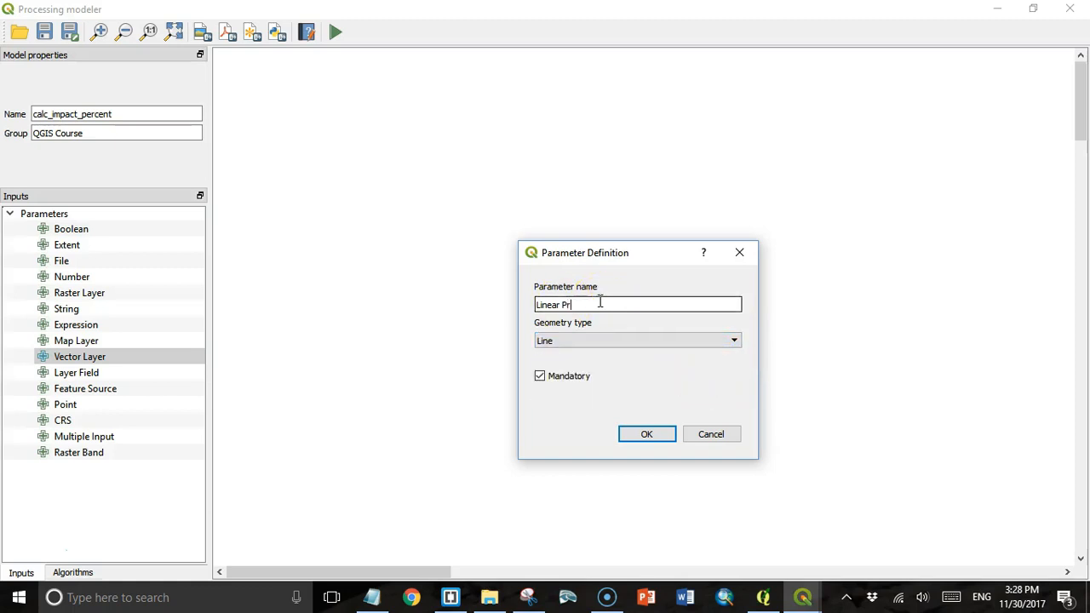
pyautogui.write('oject')
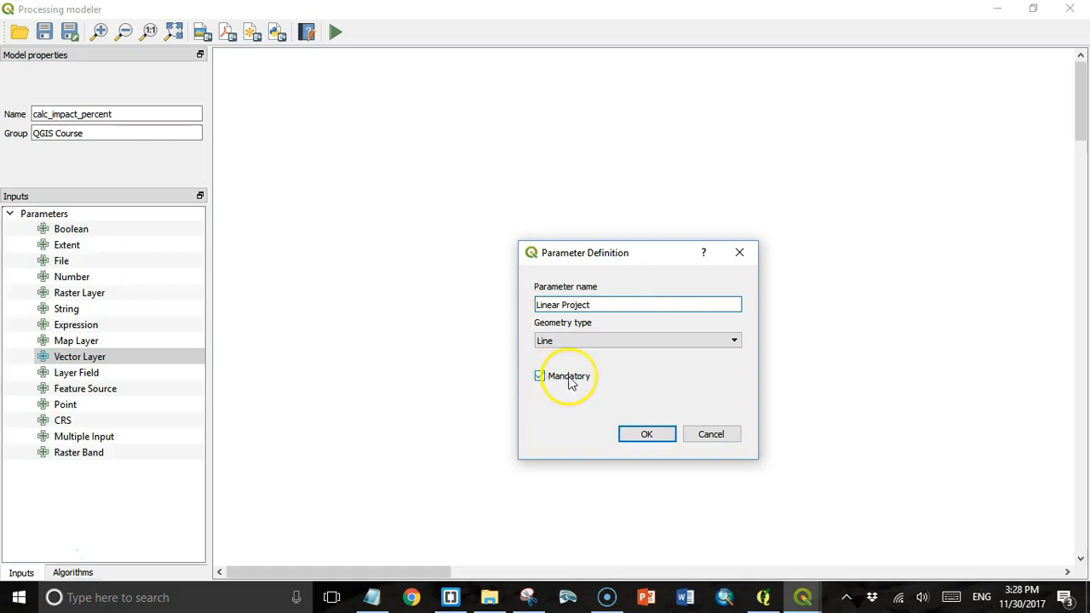
pyautogui.click(646, 434)
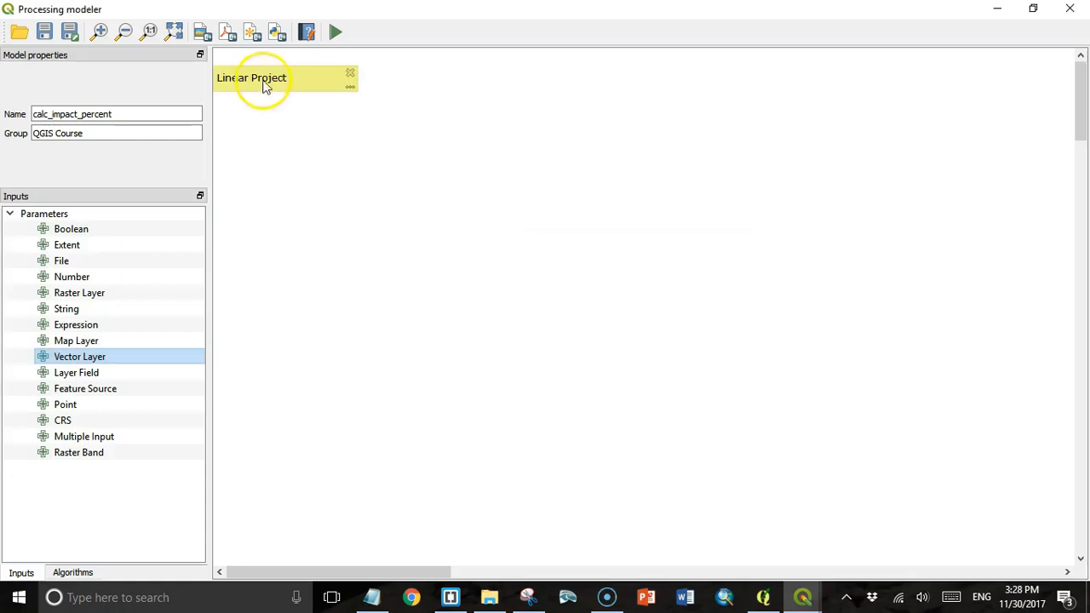
pyautogui.moveTo(268, 81); pyautogui.dragTo(298, 89)
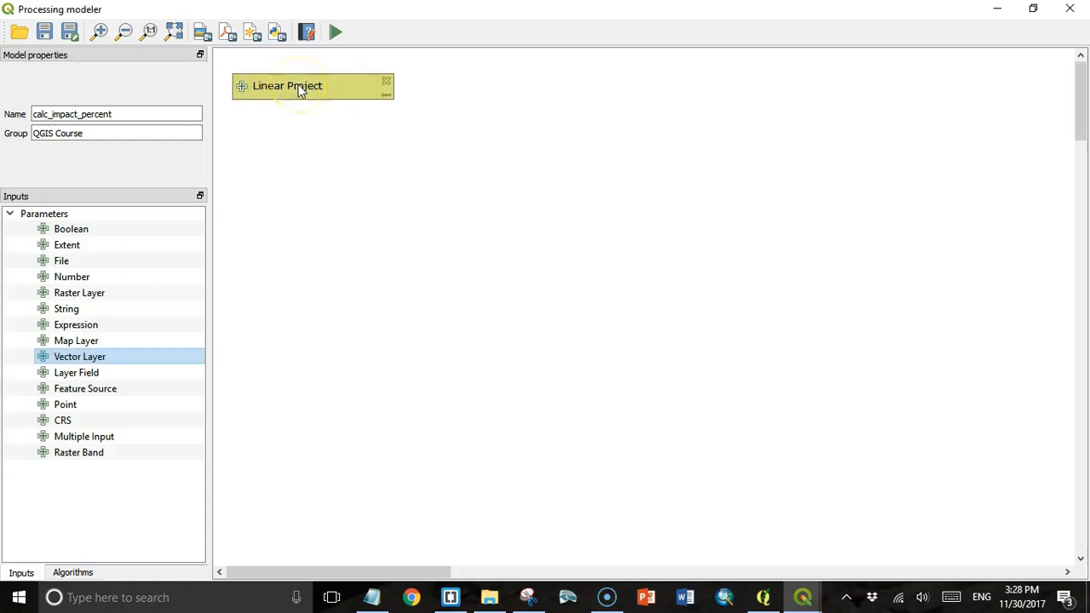
# - Add a point vector layer input named 'BAEA Nests' below Linear Project
pyautogui.doubleClick(78, 361)
pyautogui.click(564, 308)
pyautogui.write('BAEA Tests')
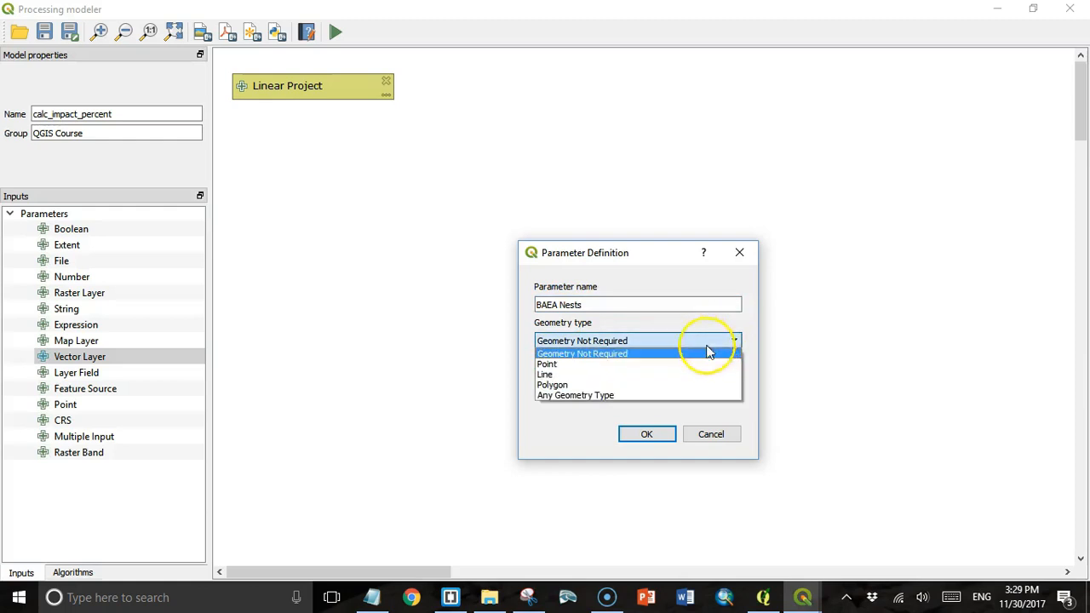
pyautogui.click(698, 361)
pyautogui.click(645, 436)
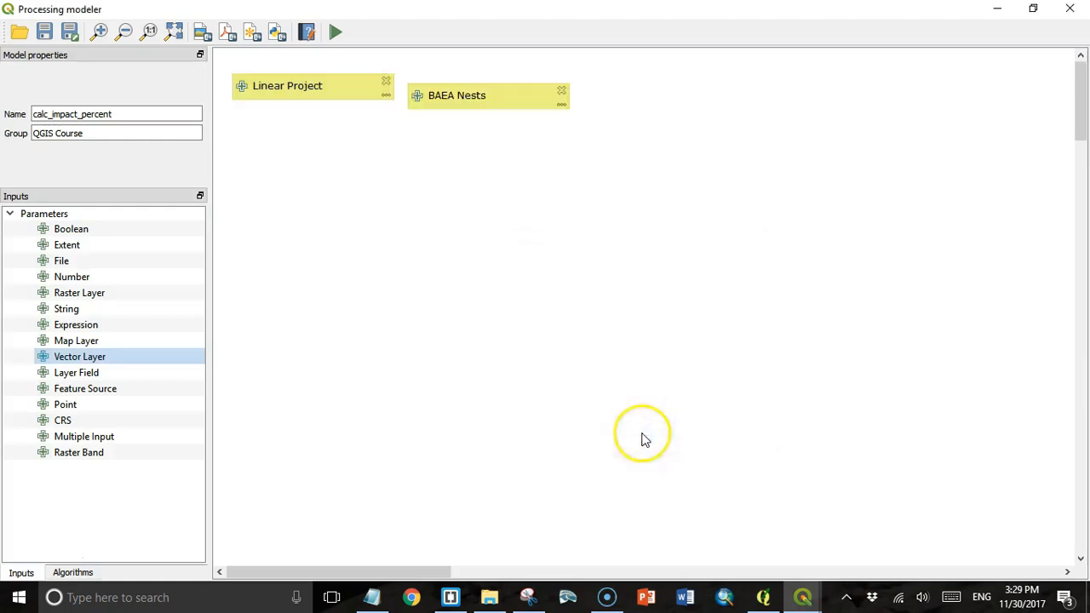
pyautogui.moveTo(498, 97); pyautogui.dragTo(315, 160)
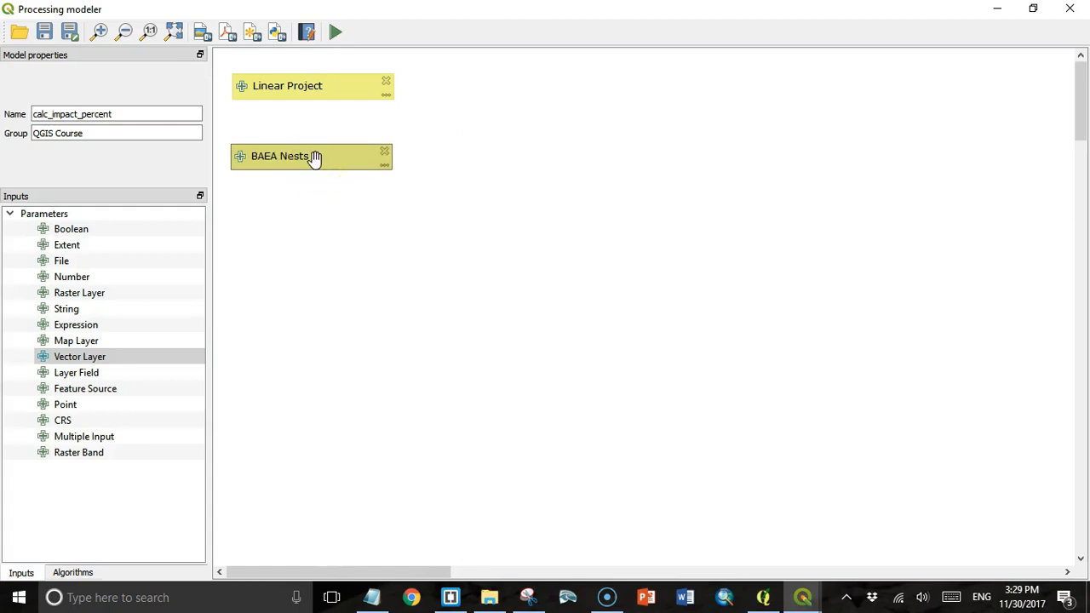
# - Add a polygon vector layer input named 'BUOWL Habitat' under BAEA Nests
pyautogui.click(568, 304)
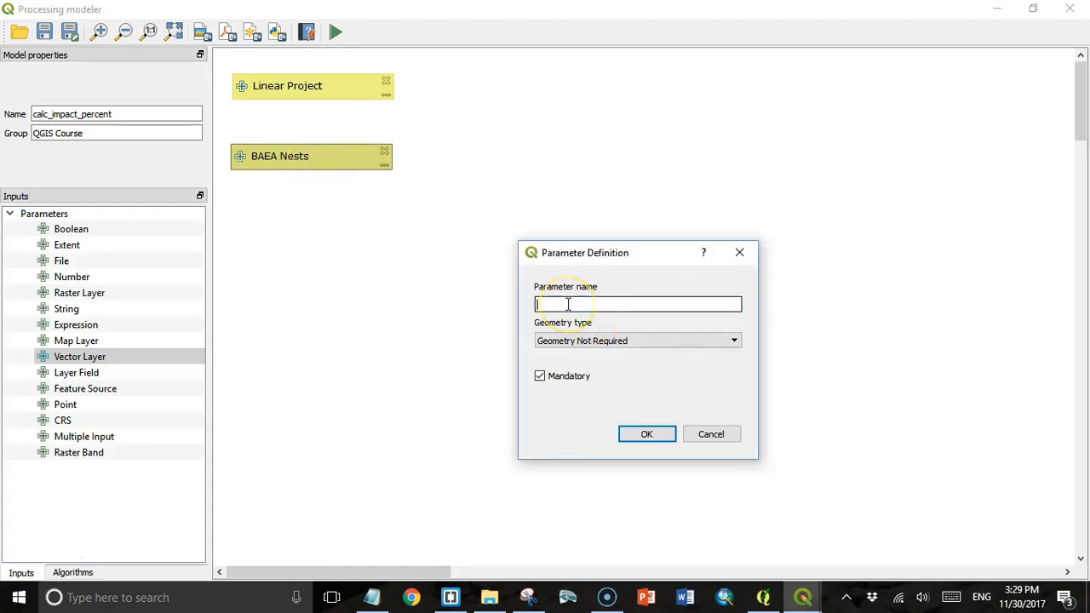
pyautogui.write('BUOWL Habitat')
pyautogui.click(694, 340)
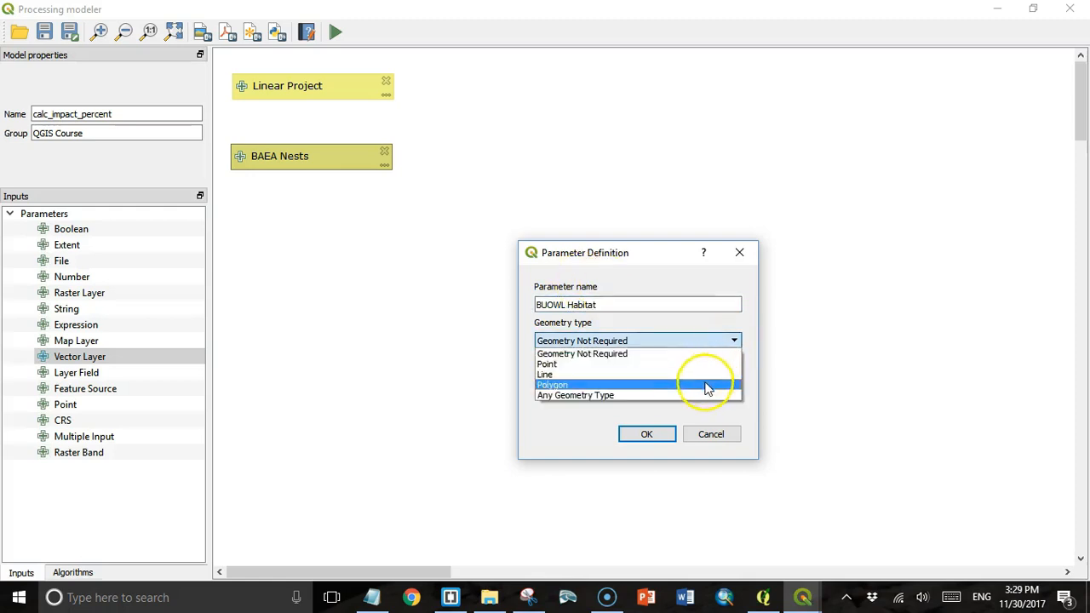
pyautogui.click(705, 384)
pyautogui.click(646, 434)
pyautogui.moveTo(364, 258); pyautogui.dragTo(320, 227)
# - Add a point vector layer input named 'Raptor Nests'
pyautogui.doubleClick(85, 356)
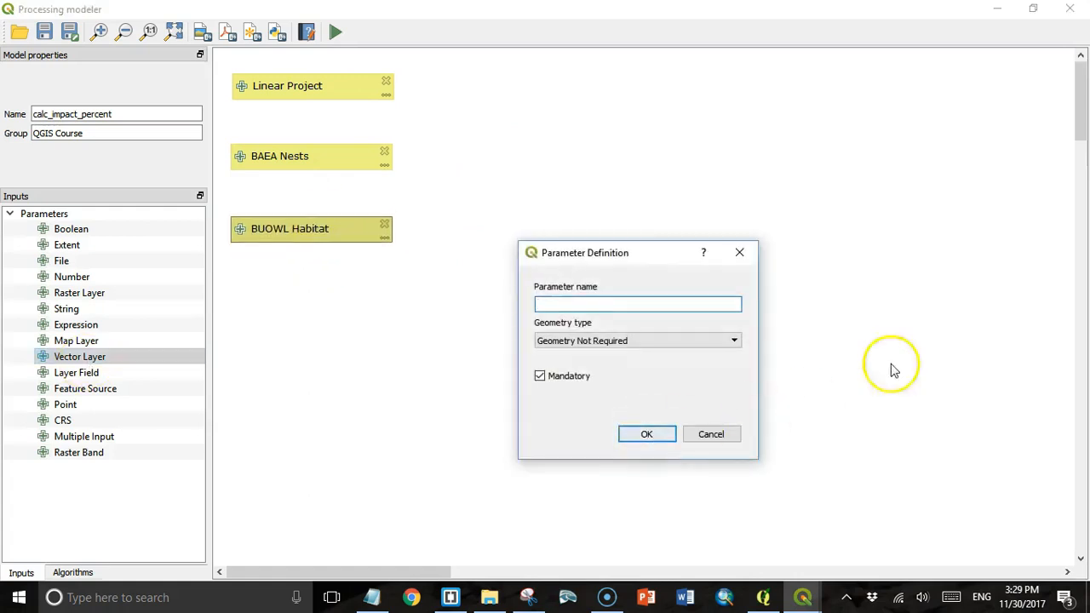
pyautogui.write('Raptor Nests')
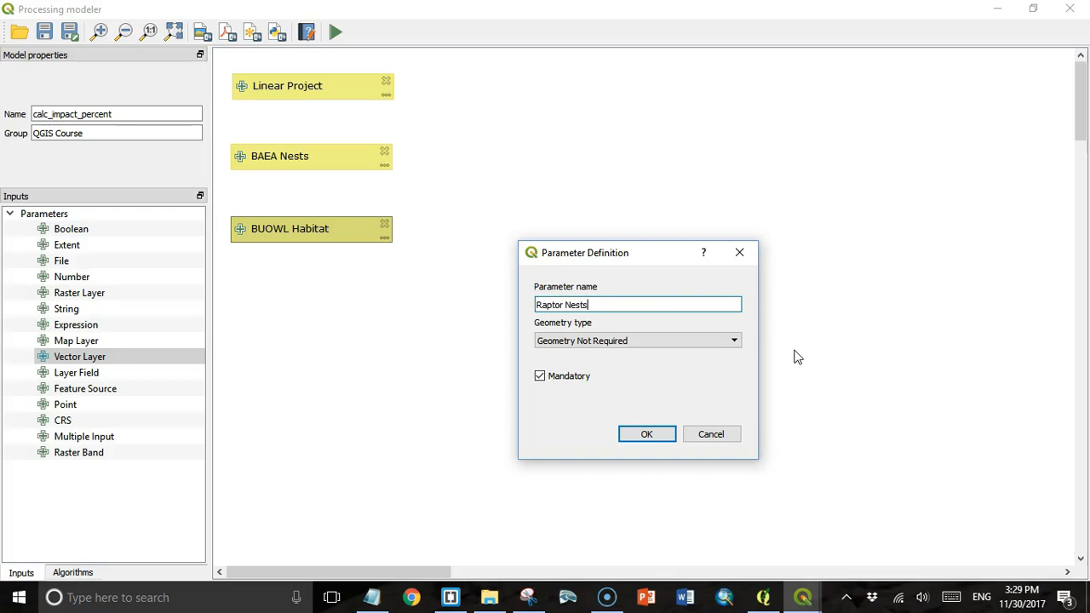
pyautogui.click(734, 340)
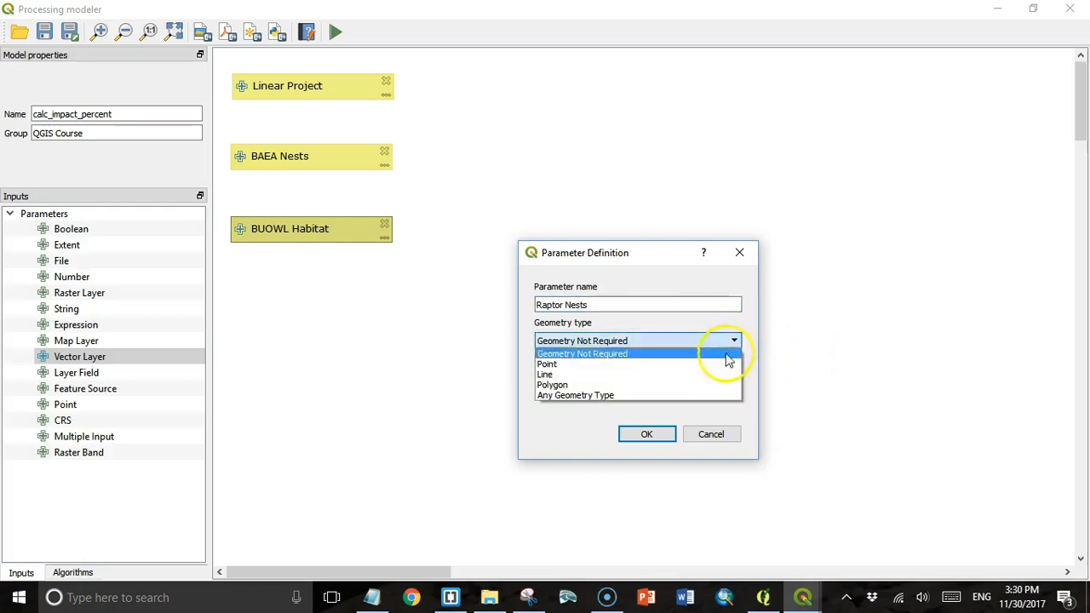
pyautogui.click(722, 368)
pyautogui.click(660, 436)
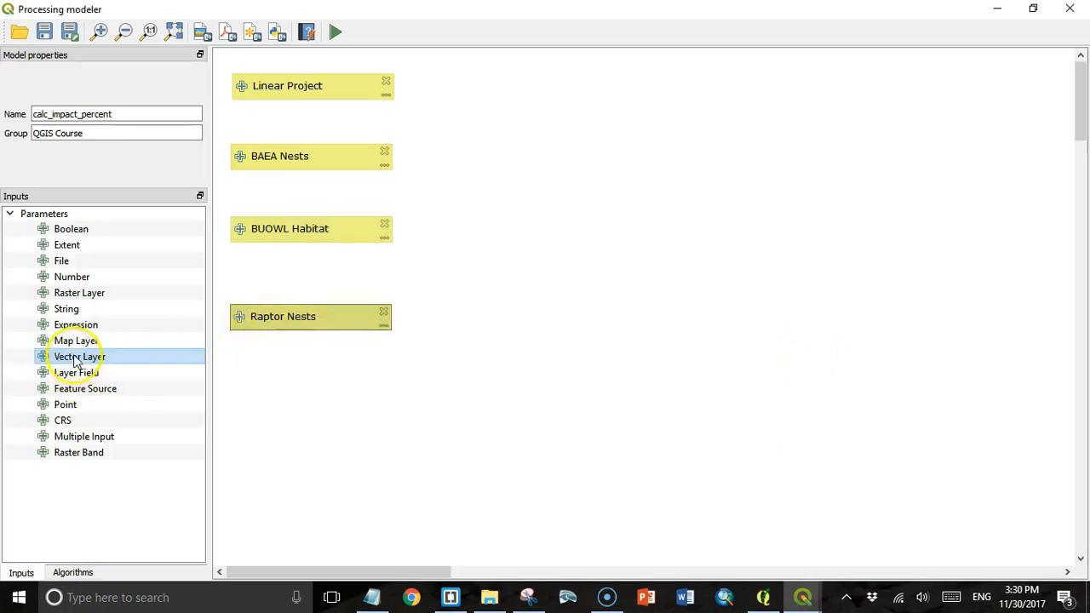
# - Add a polygon vector layer input named 'GBH Rookery'
pyautogui.doubleClick(75, 358)
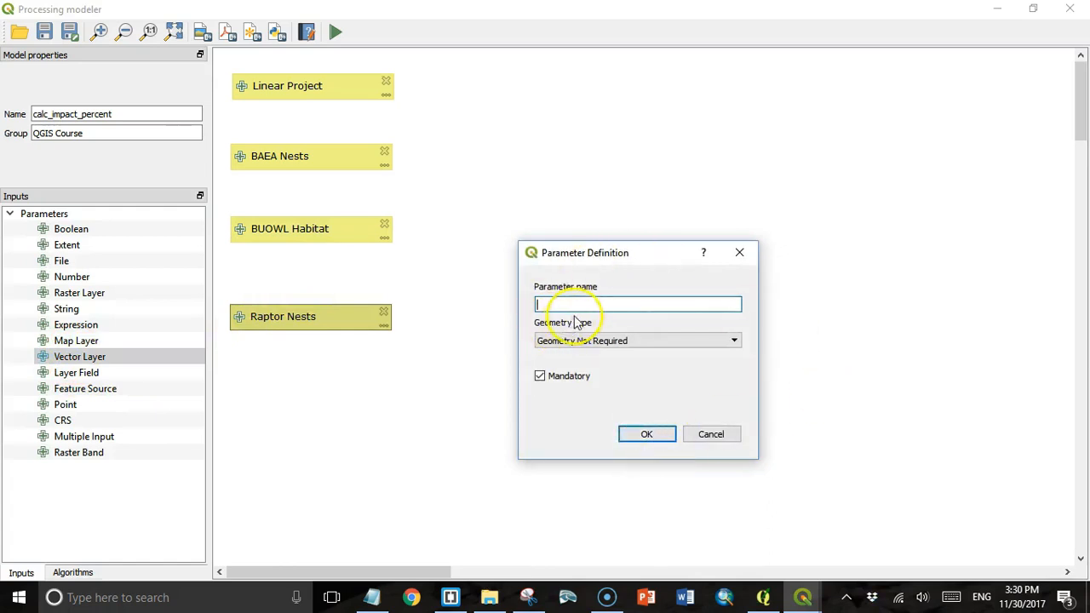
pyautogui.write('GBH')
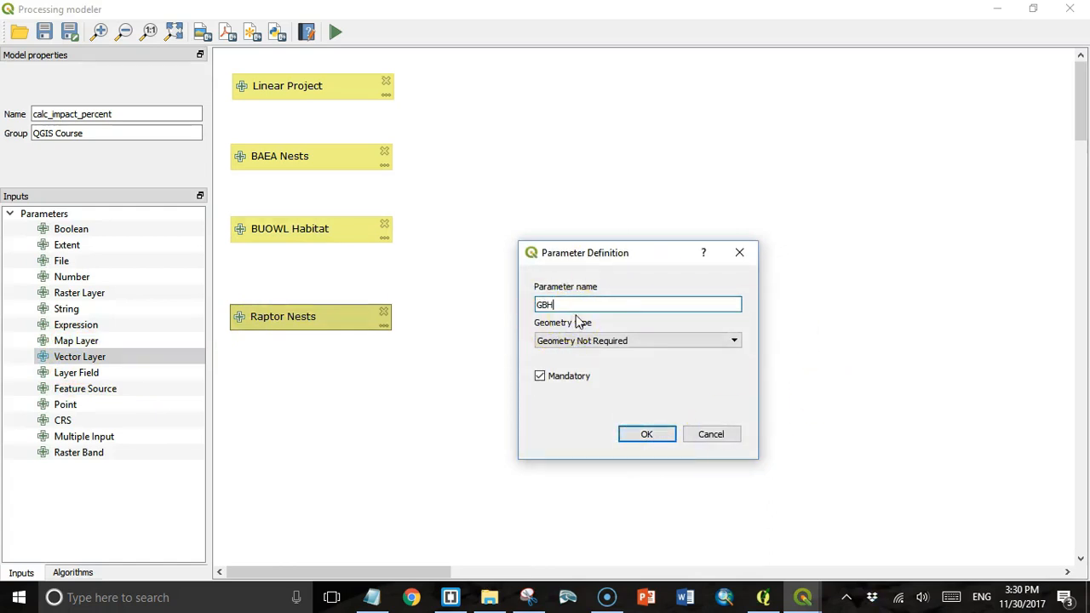
pyautogui.write(' Rookery')
pyautogui.click(734, 340)
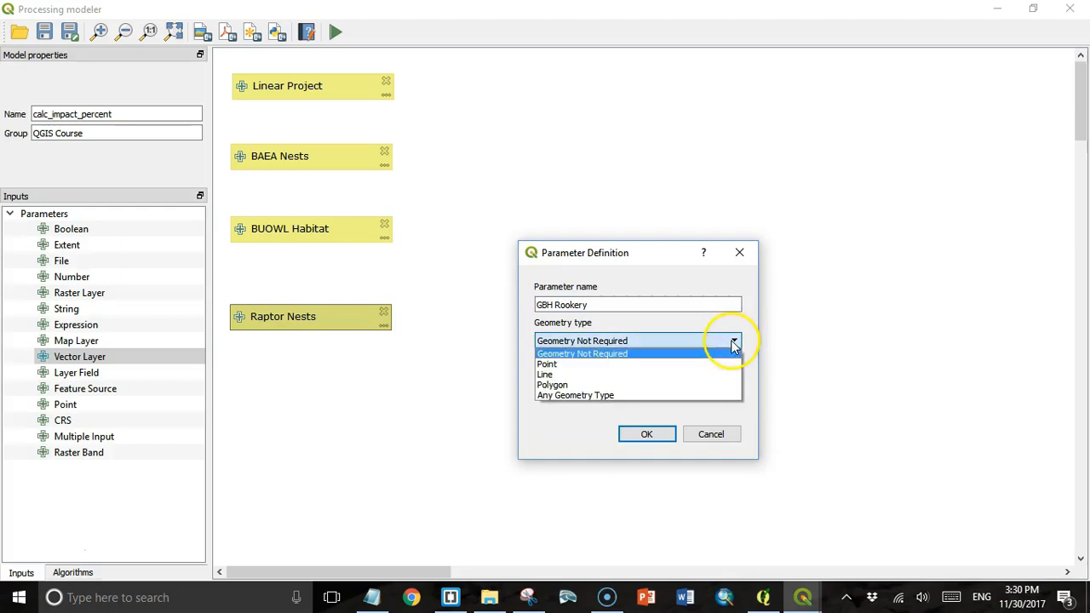
pyautogui.click(695, 389)
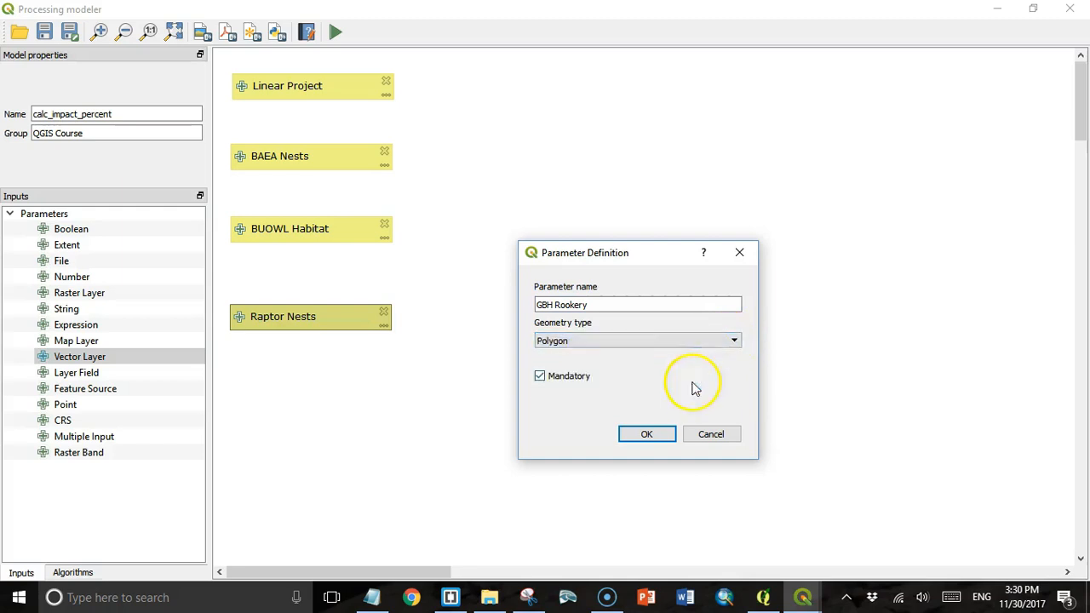
pyautogui.click(647, 434)
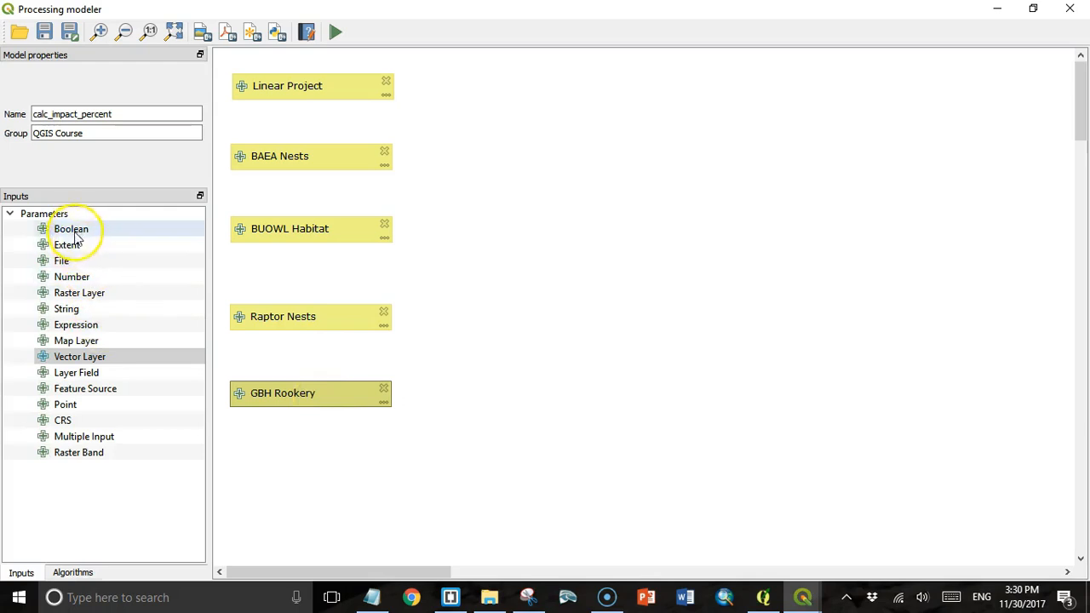
pyautogui.moveTo(71, 228); pyautogui.dragTo(647, 433)
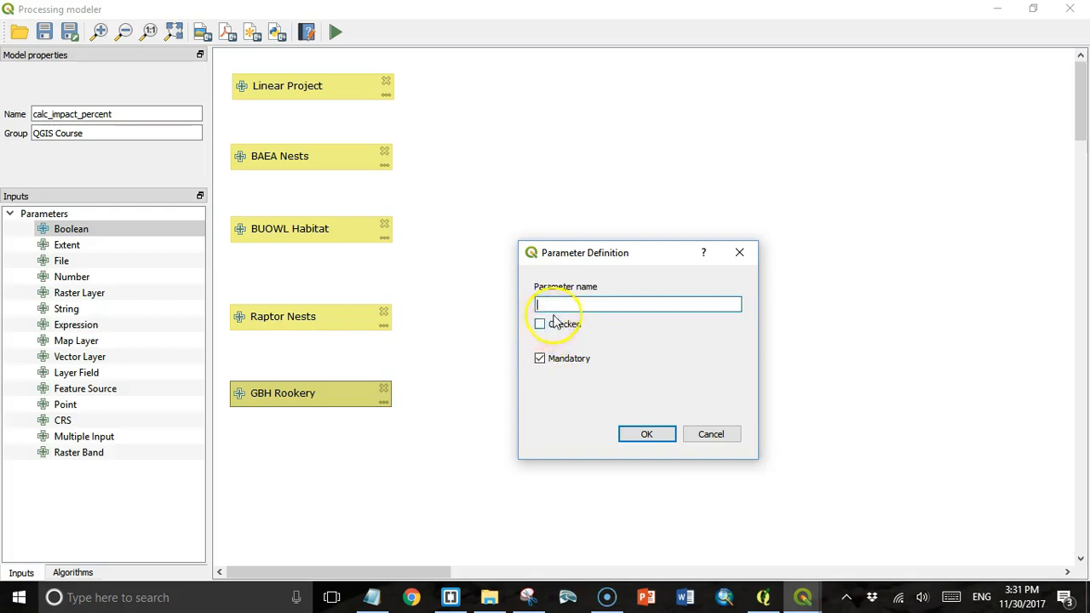
pyautogui.press('Escape')
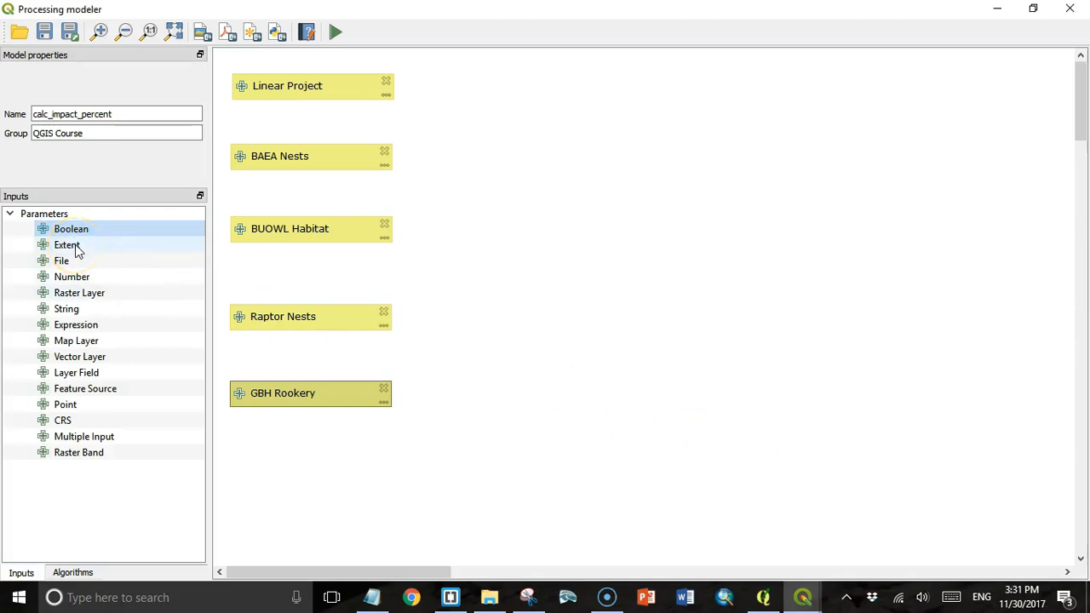
pyautogui.moveTo(76, 249); pyautogui.dragTo(650, 438)
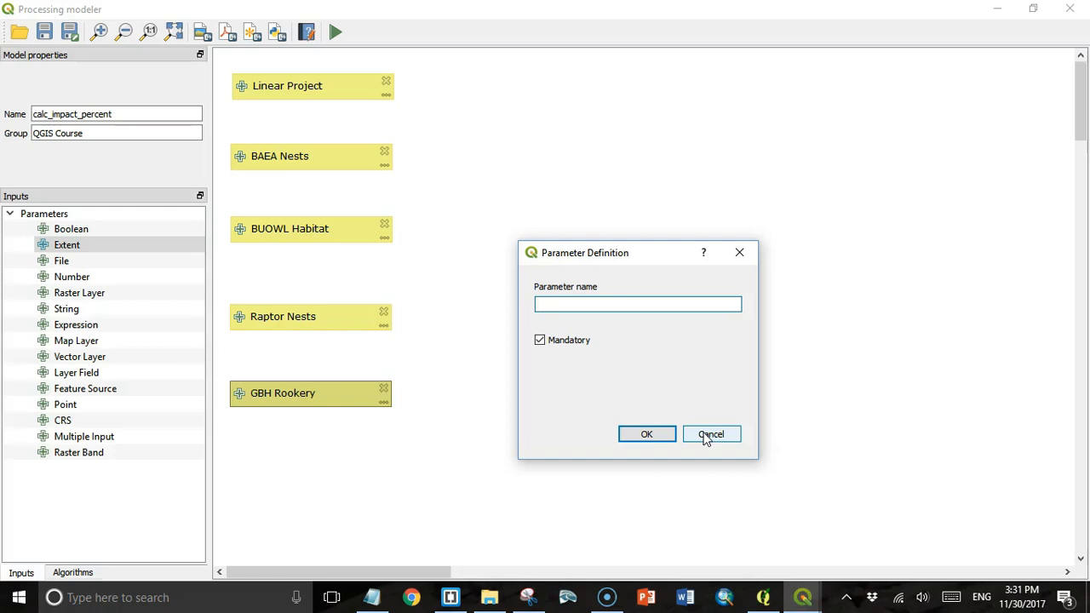
pyautogui.click(647, 436)
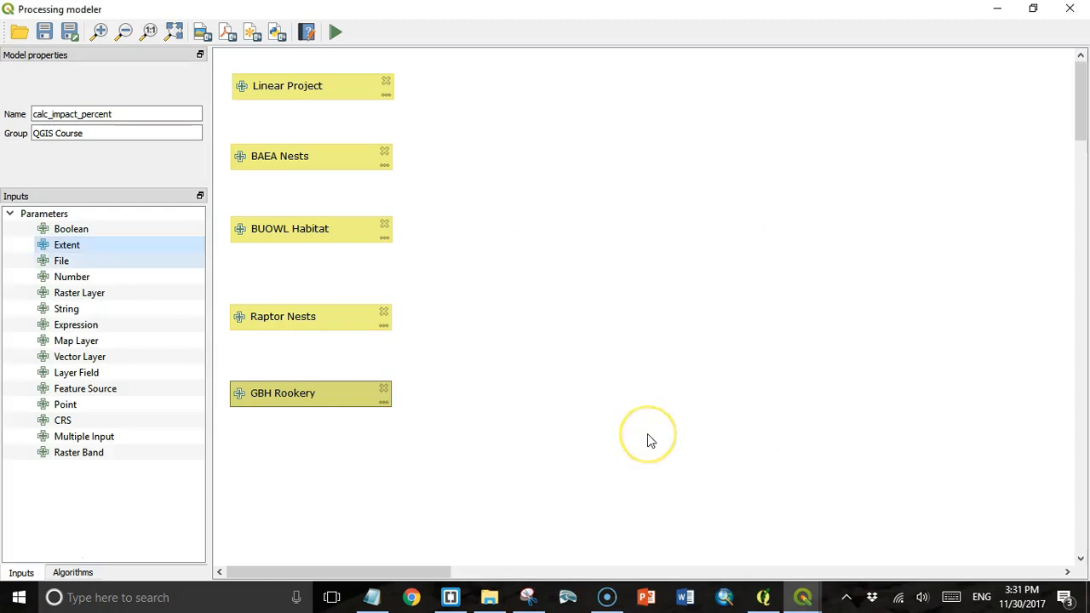
pyautogui.press('Down')
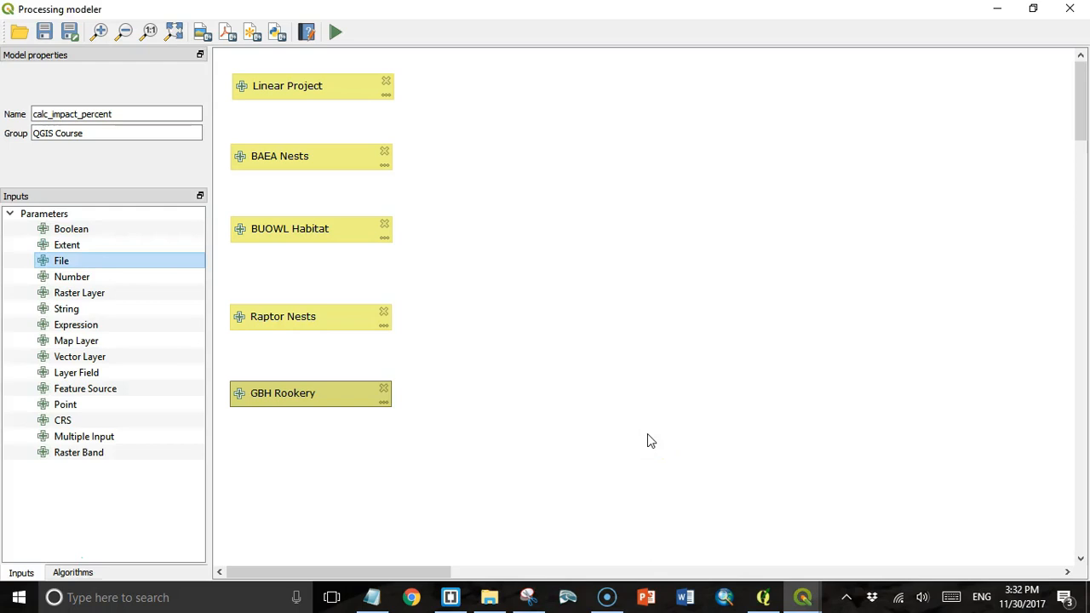
pyautogui.press('Return')
pyautogui.click(736, 343)
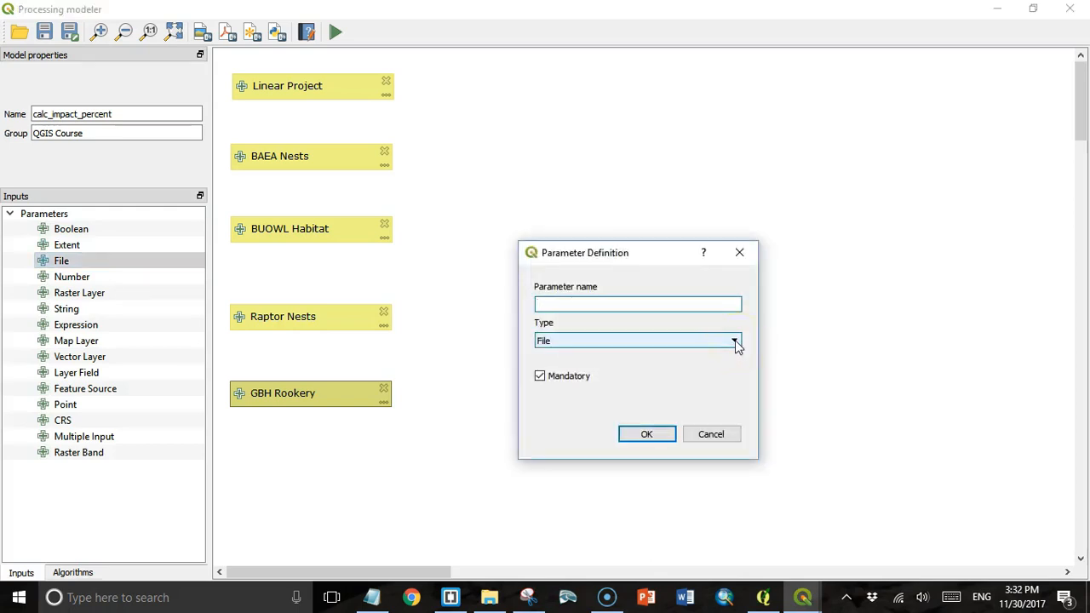
pyautogui.click(735, 342)
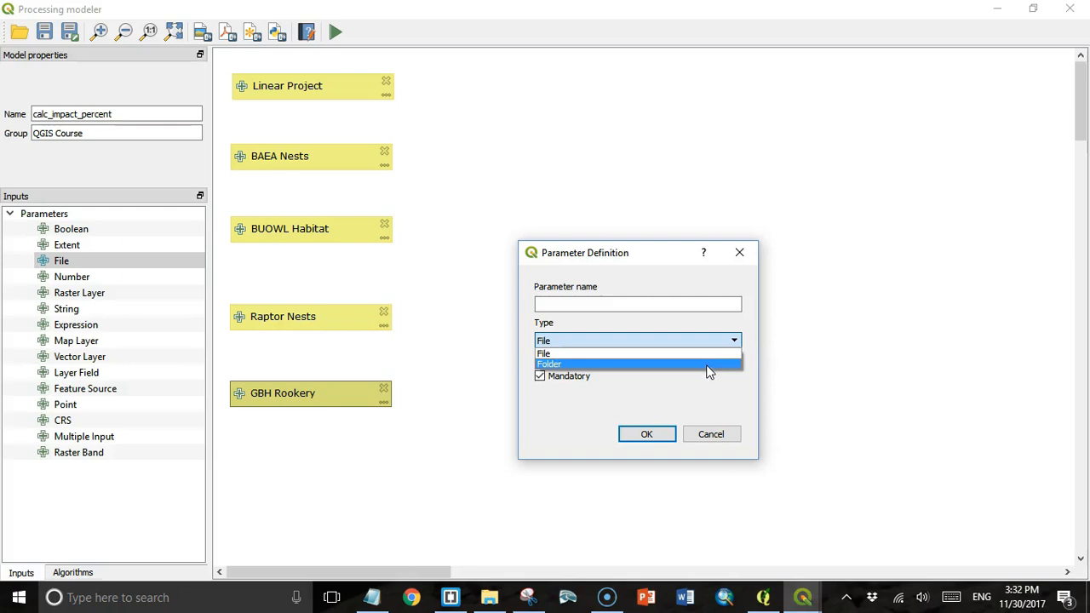
pyautogui.press('Escape')
pyautogui.press('Escape')
pyautogui.doubleClick(71, 277)
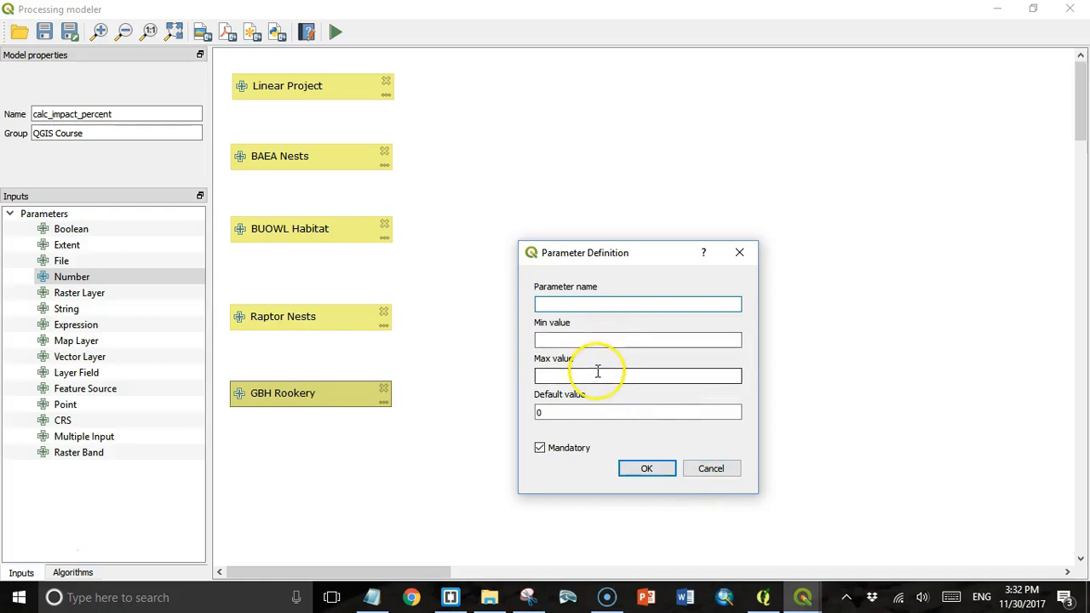
pyautogui.click(690, 470)
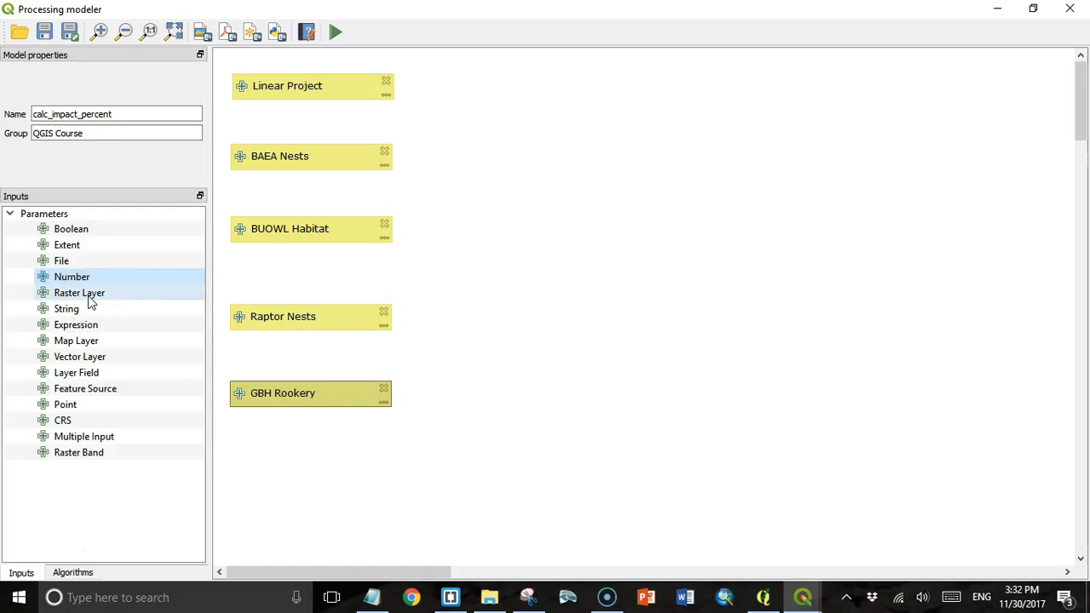
pyautogui.click(650, 475)
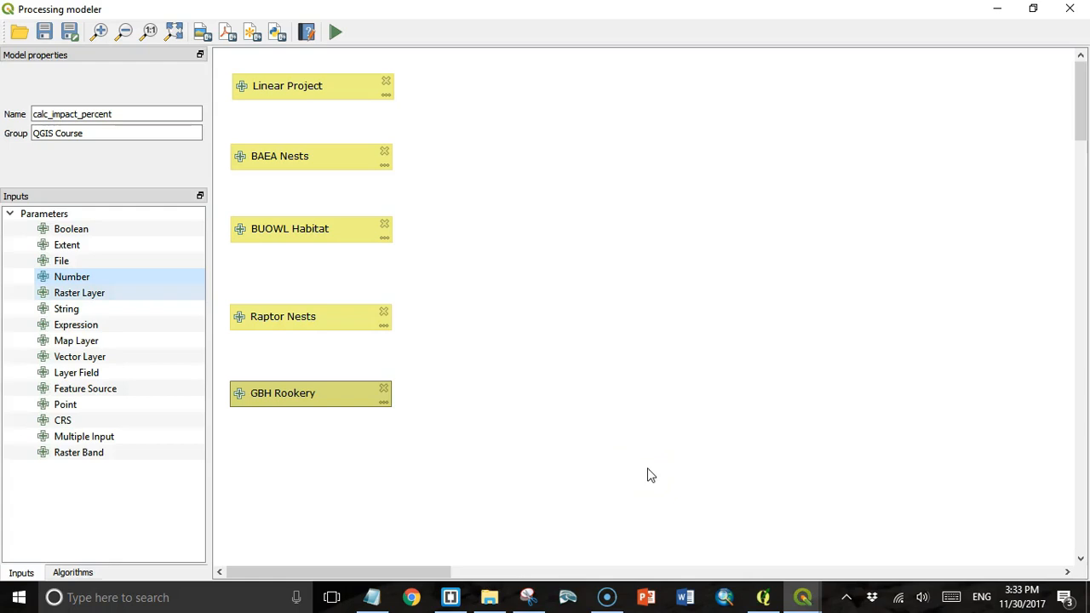
pyautogui.moveTo(75, 308); pyautogui.dragTo(647, 475)
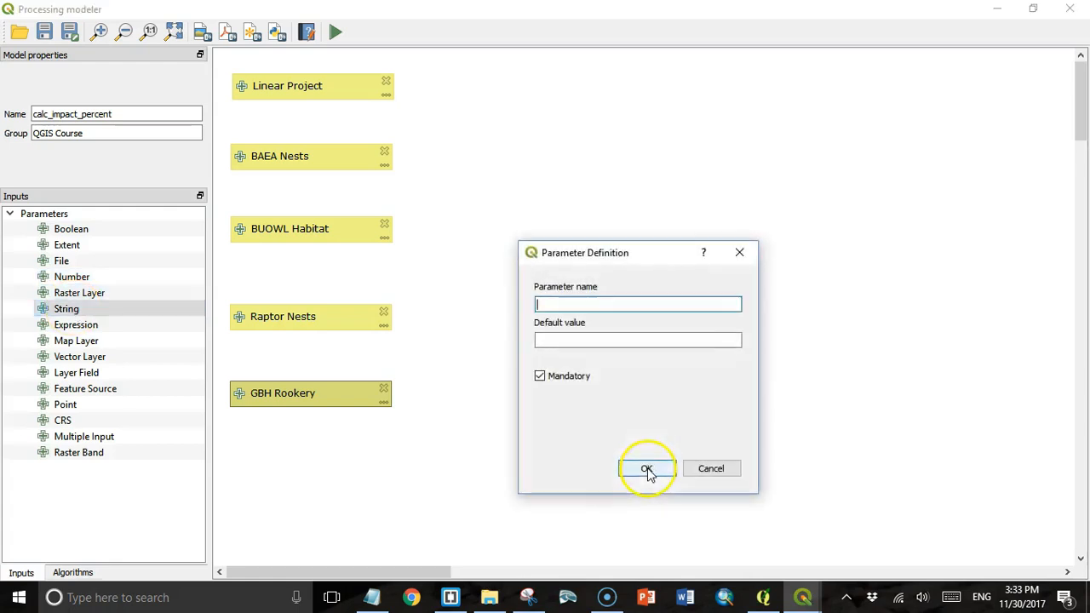
pyautogui.click(581, 342)
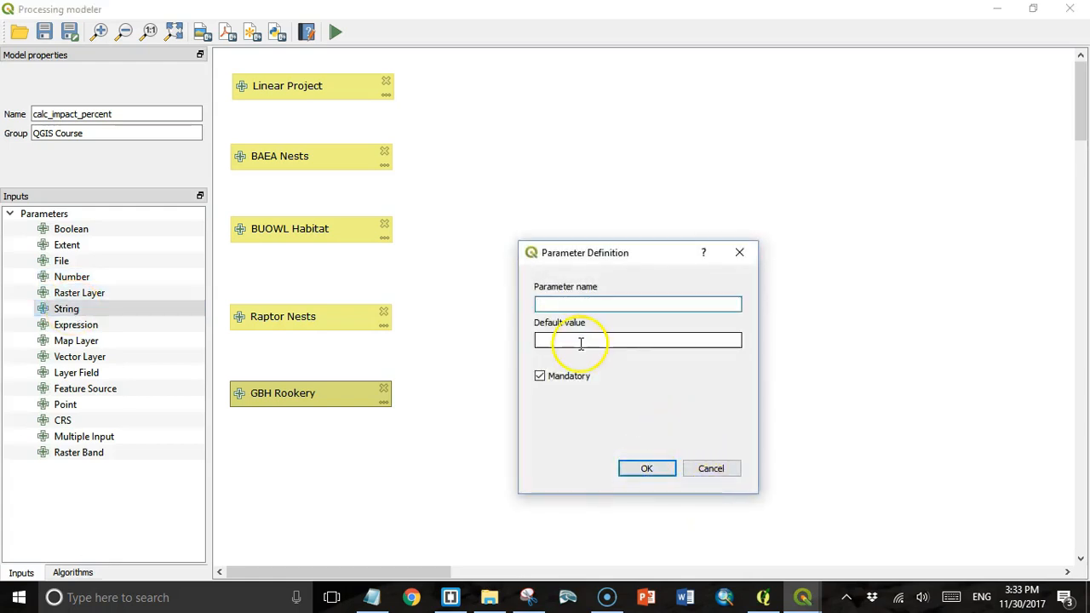
pyautogui.click(671, 460)
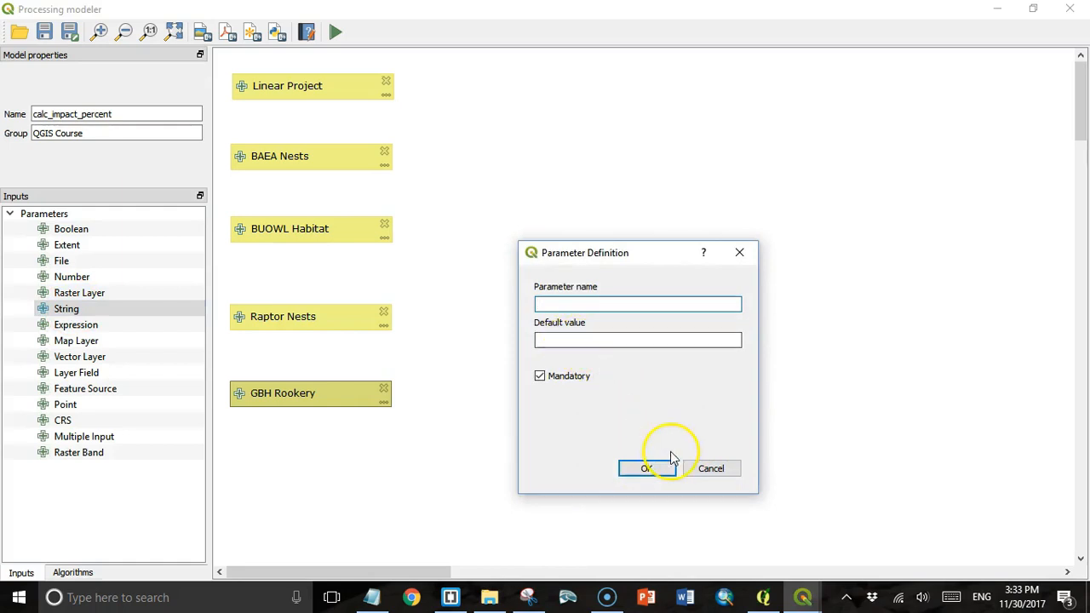
pyautogui.click(706, 468)
pyautogui.moveTo(76, 325); pyautogui.dragTo(650, 475)
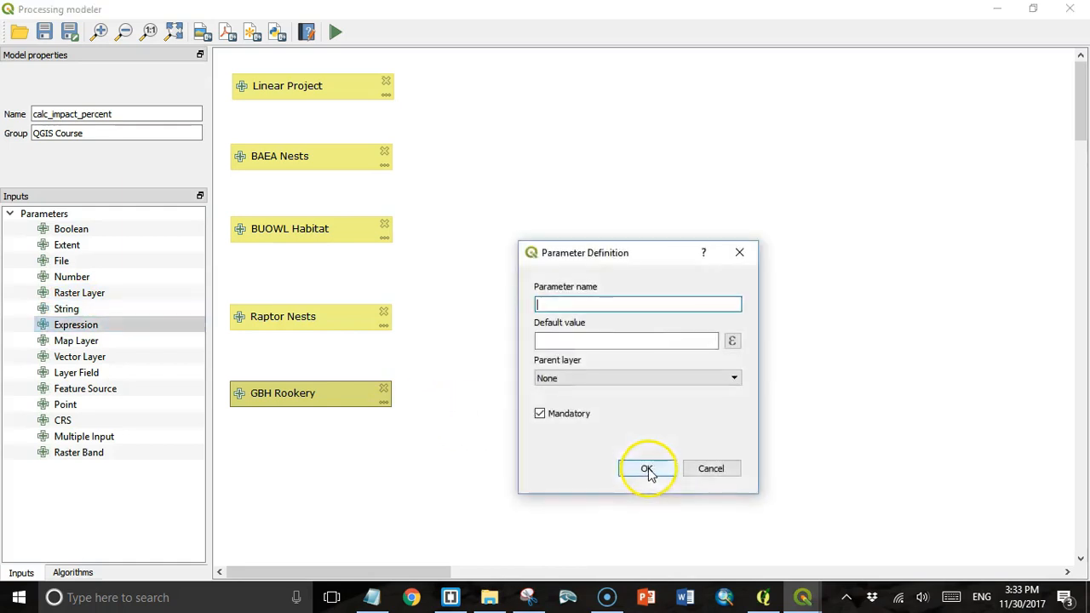
pyautogui.click(733, 341)
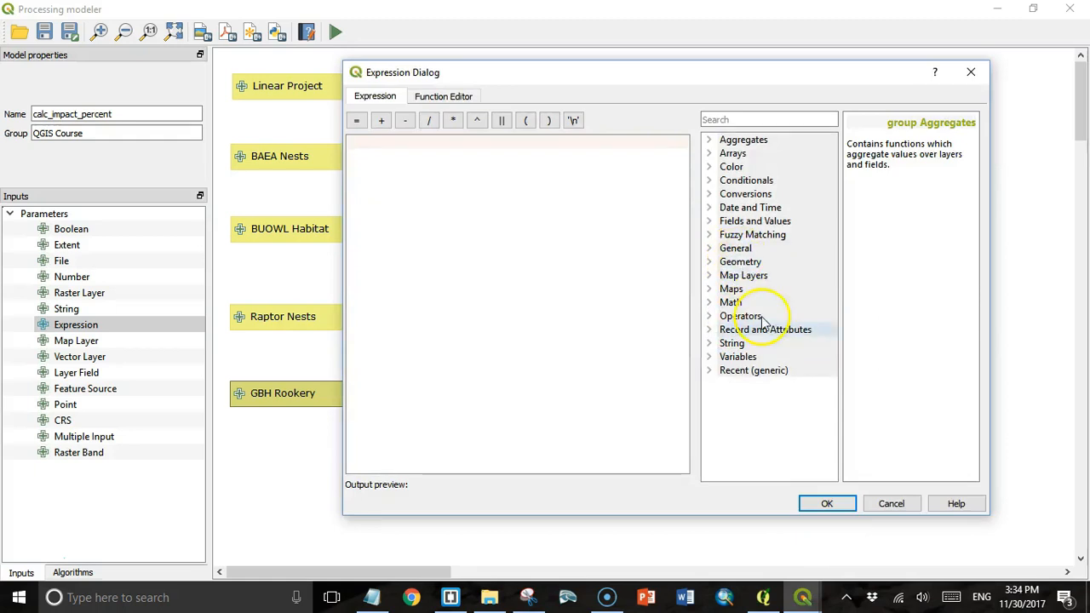
pyautogui.click(830, 501)
pyautogui.press('Escape')
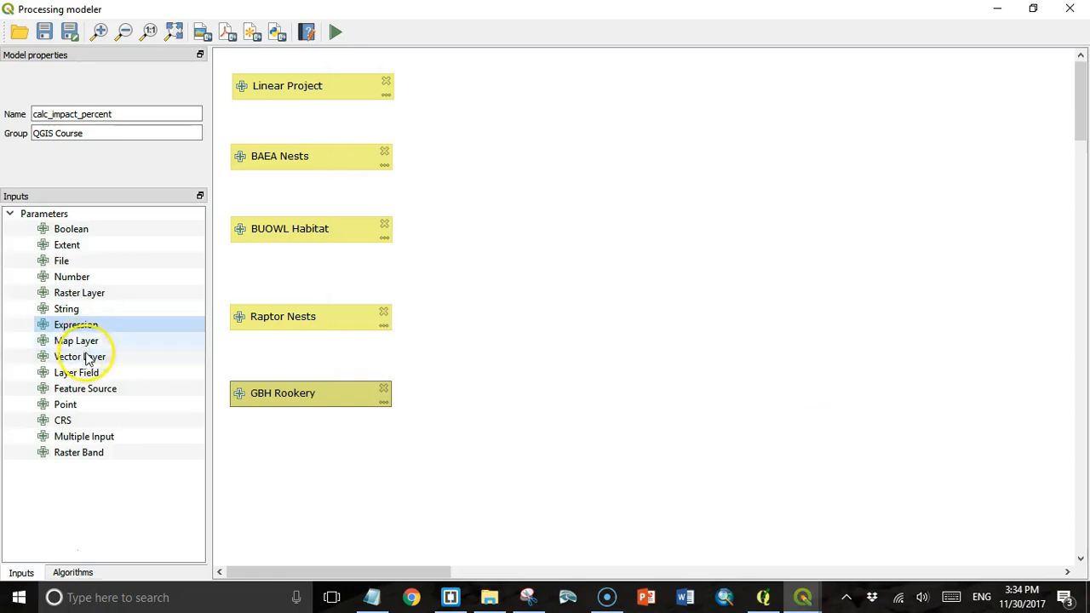
pyautogui.click(95, 343)
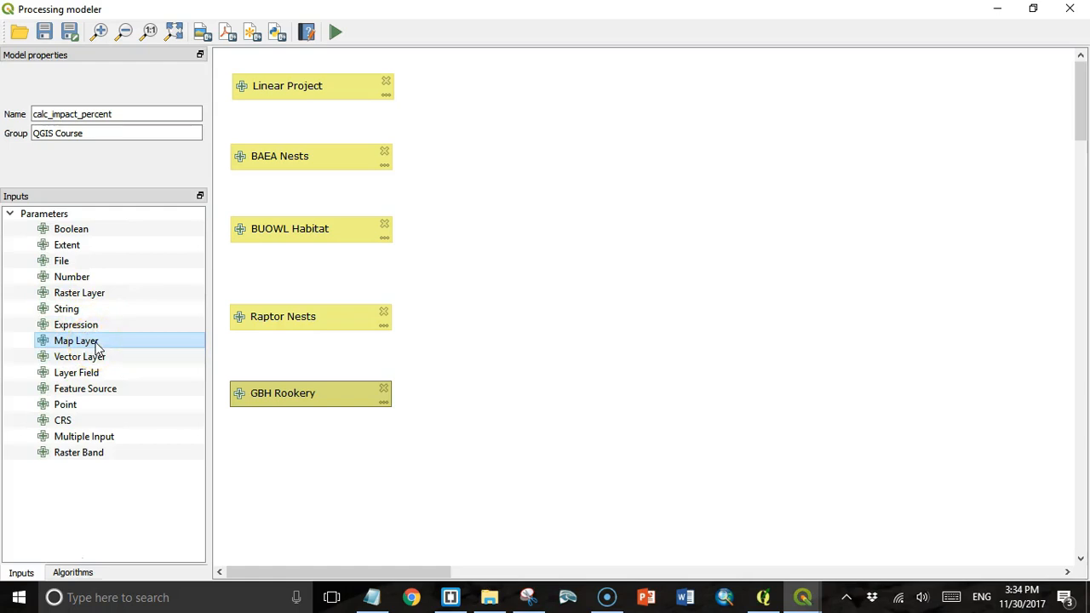
pyautogui.doubleClick(78, 375)
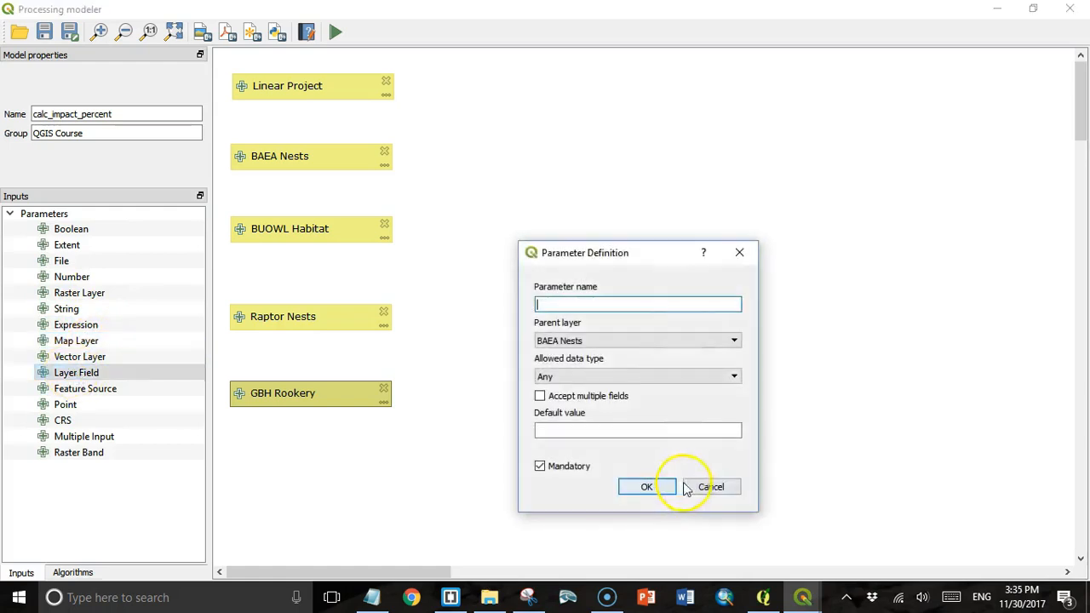
pyautogui.click(735, 380)
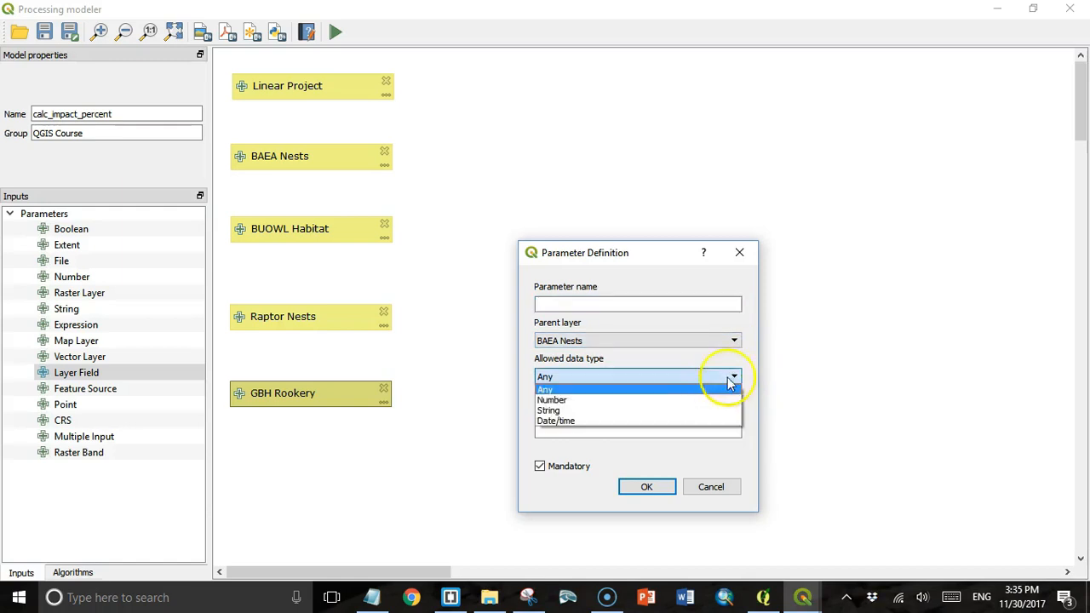
pyautogui.click(637, 434)
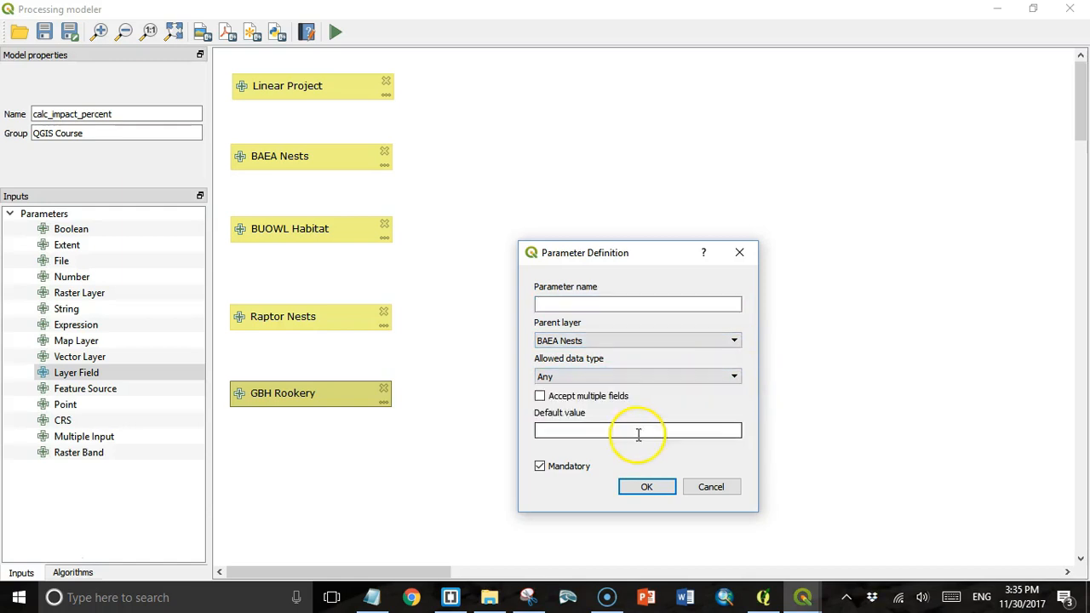
pyautogui.click(712, 492)
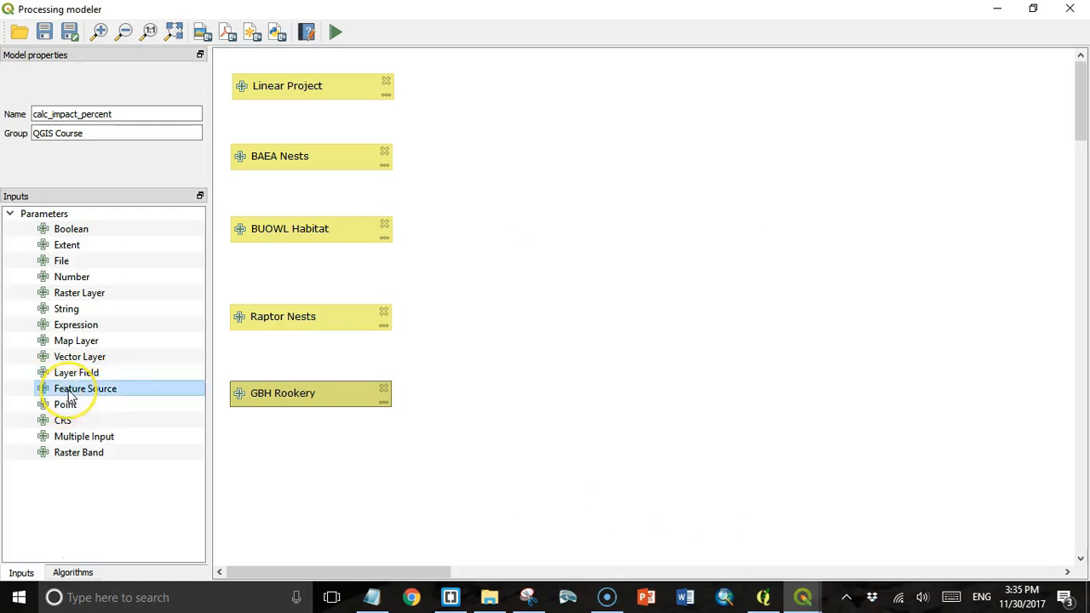
pyautogui.moveTo(66, 402); pyautogui.dragTo(650, 491)
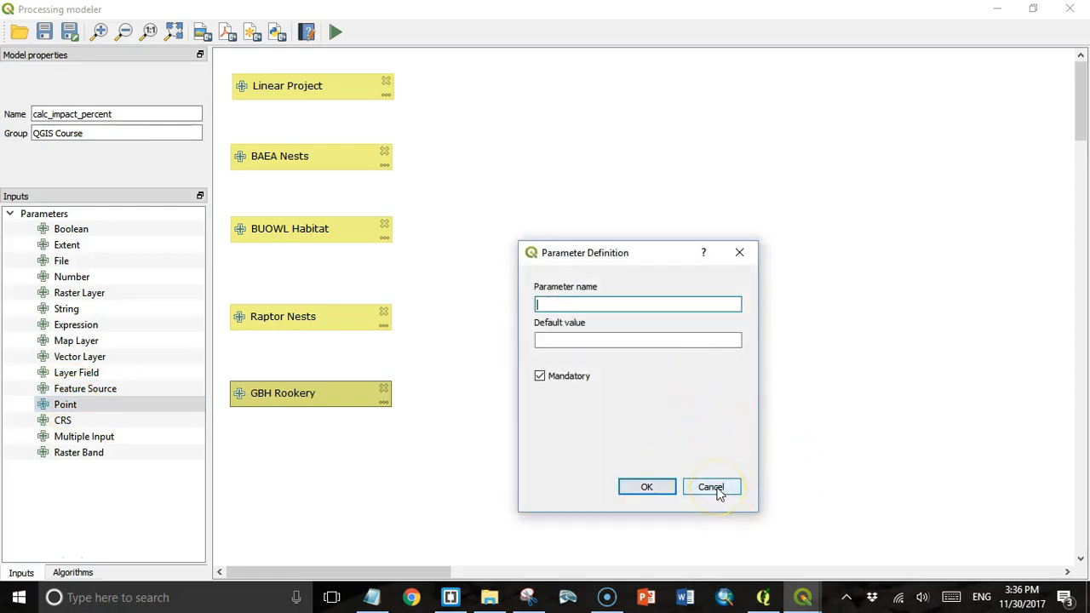
pyautogui.click(712, 487)
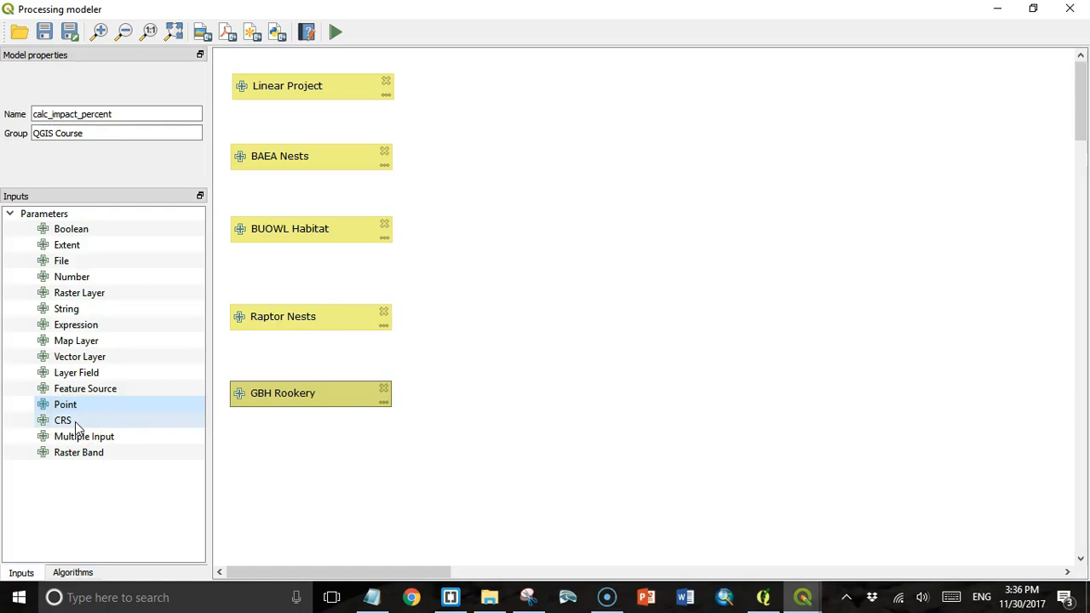
pyautogui.doubleClick(75, 422)
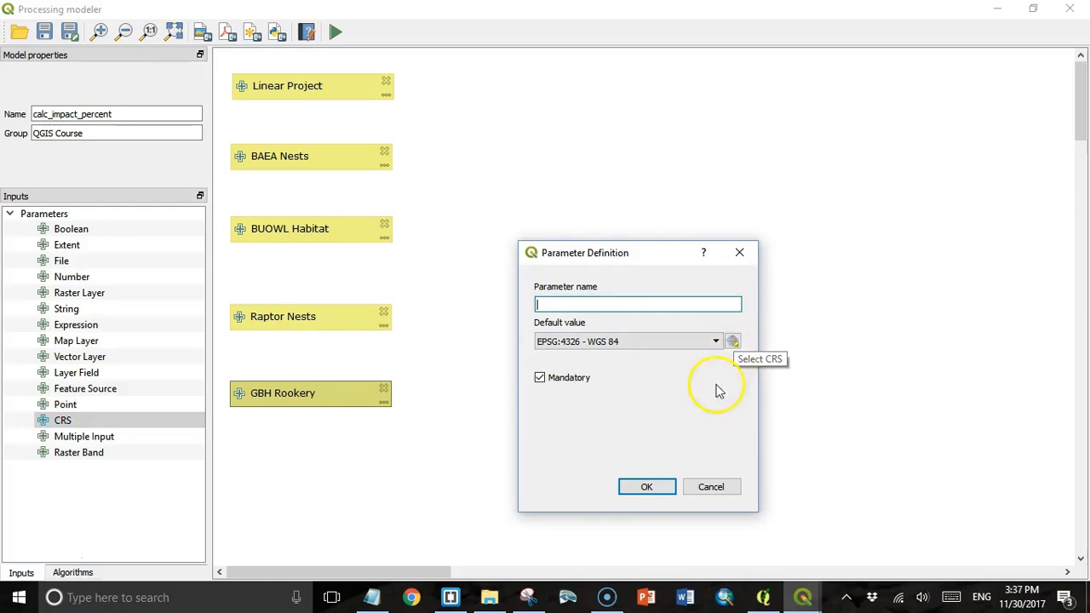
pyautogui.click(647, 486)
pyautogui.doubleClick(84, 436)
pyautogui.click(738, 340)
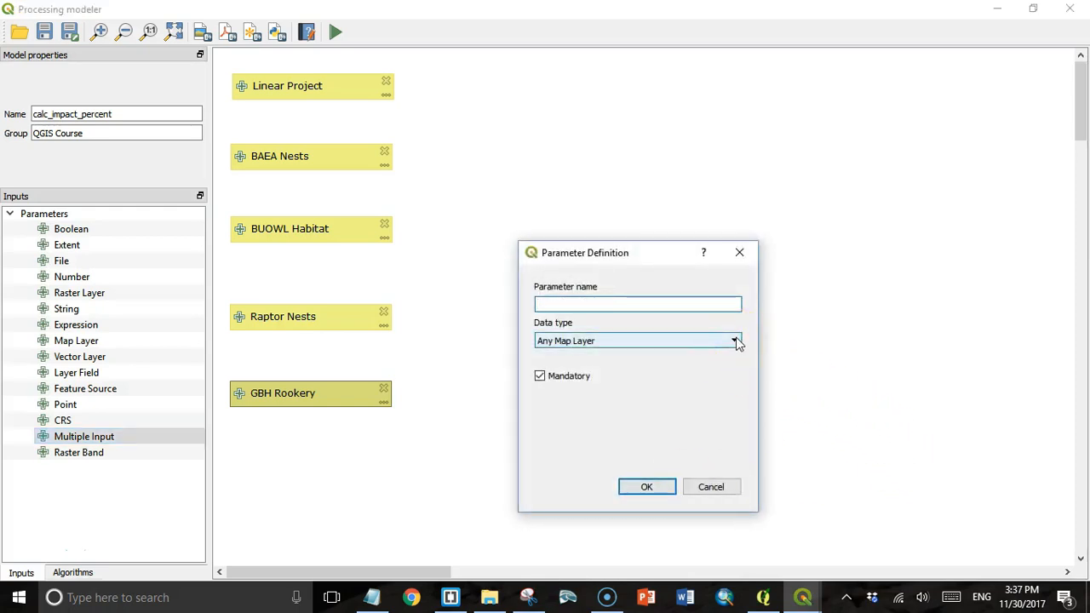
pyautogui.click(737, 340)
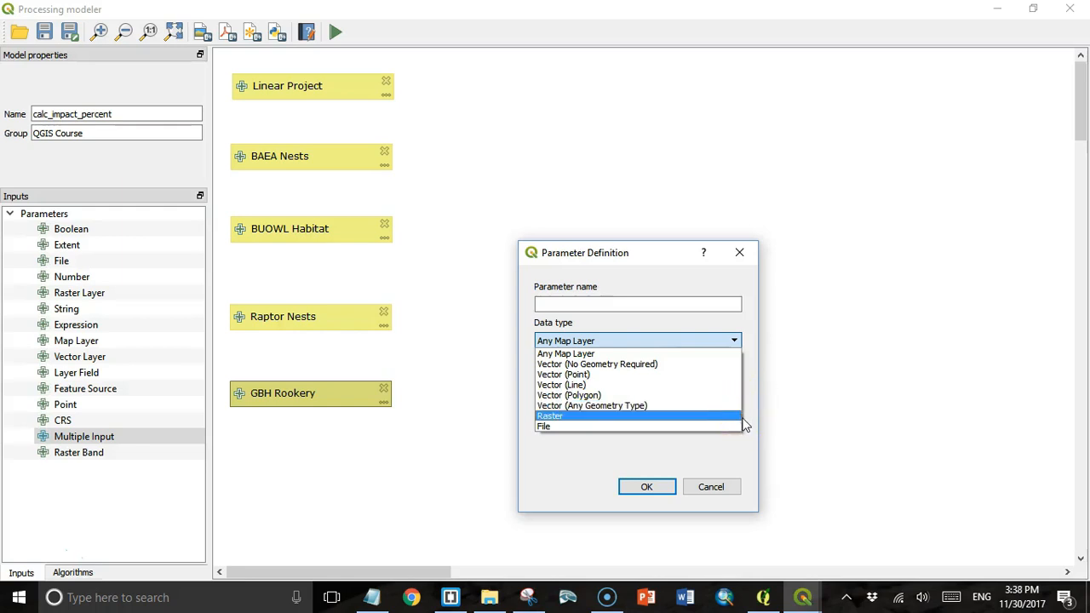
pyautogui.click(712, 487)
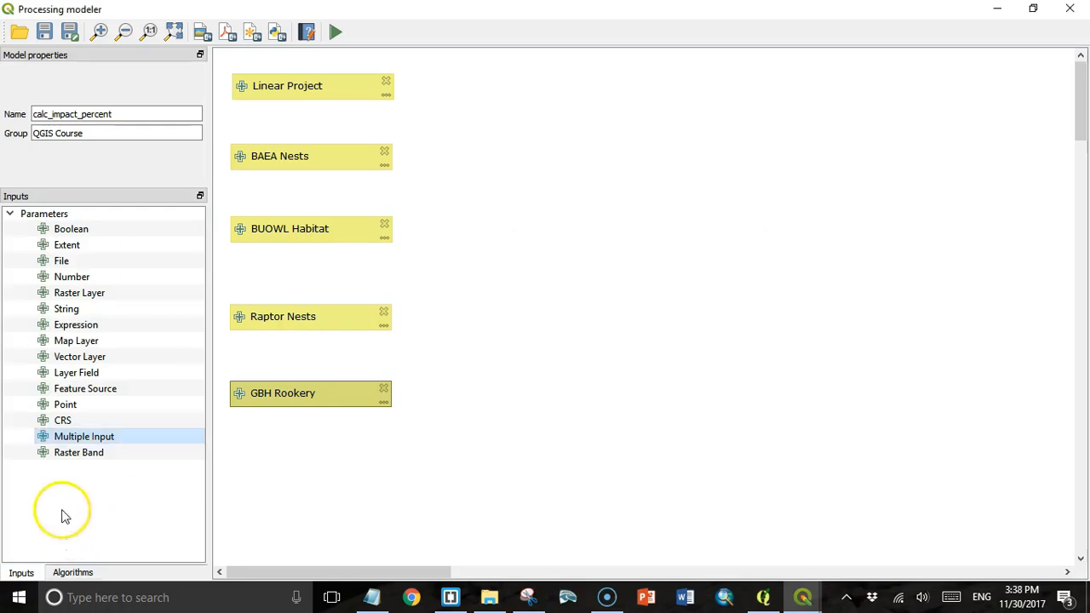
pyautogui.doubleClick(92, 457)
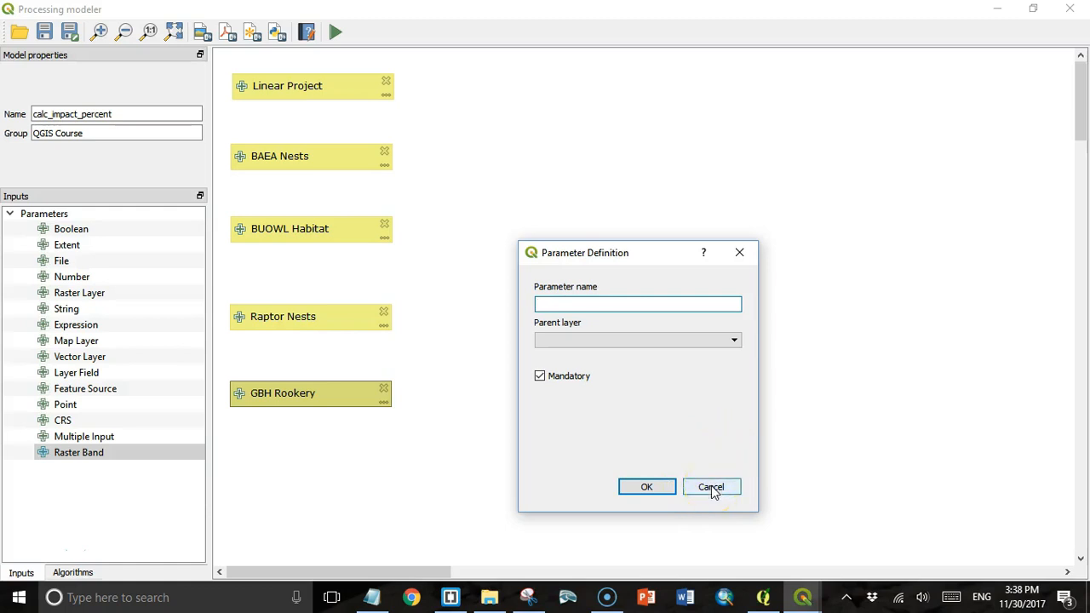
pyautogui.click(711, 487)
pyautogui.click(298, 316)
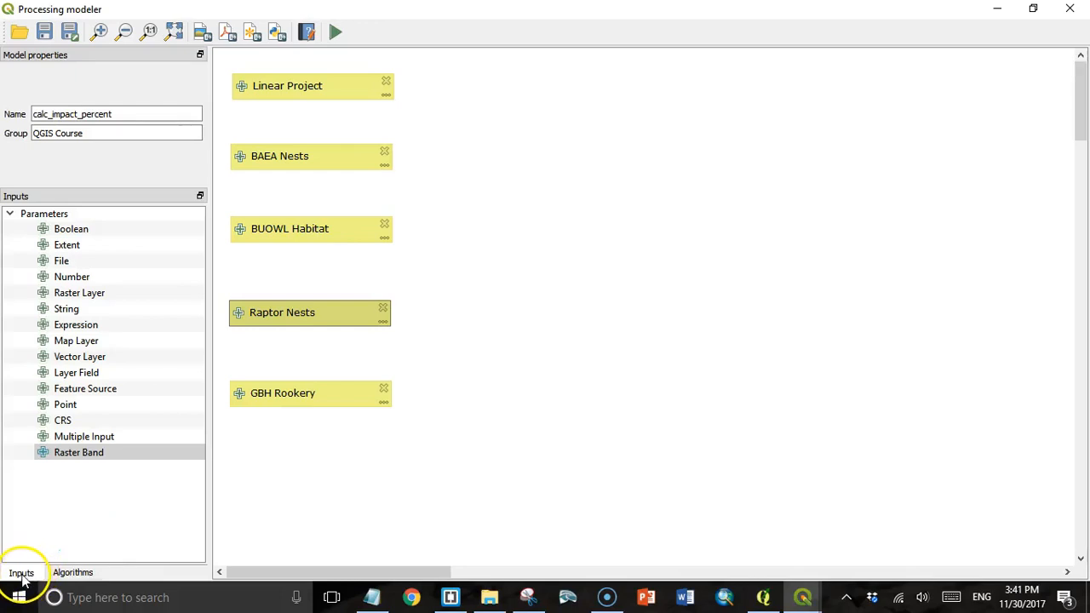
# - Filter the modeler algorithms by 'buffer' and collapse the GDAL, GRASS and SAGA groups
pyautogui.click(73, 572)
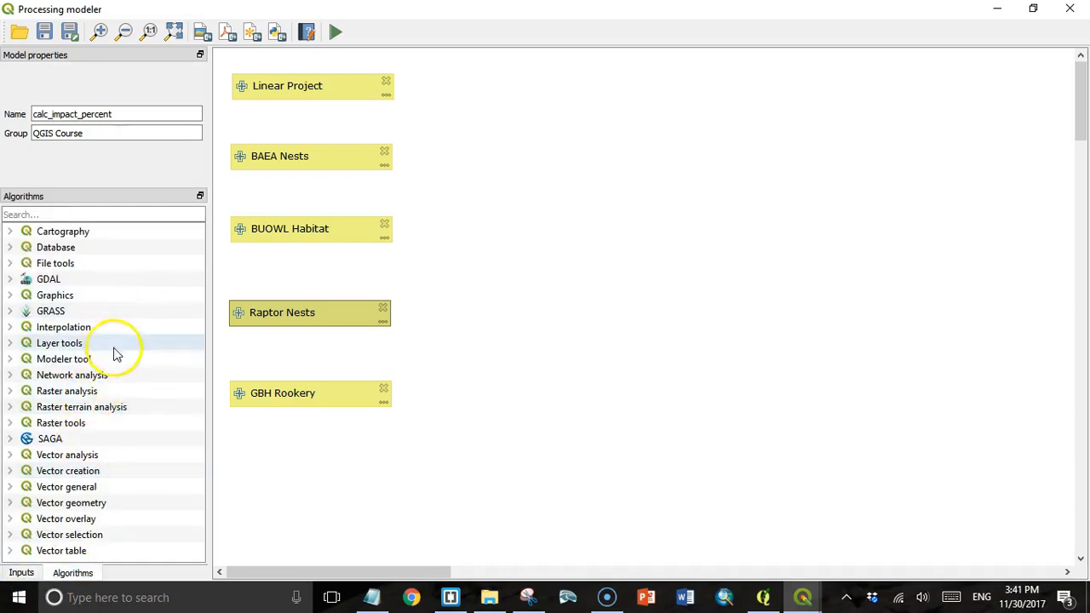
pyautogui.click(40, 215)
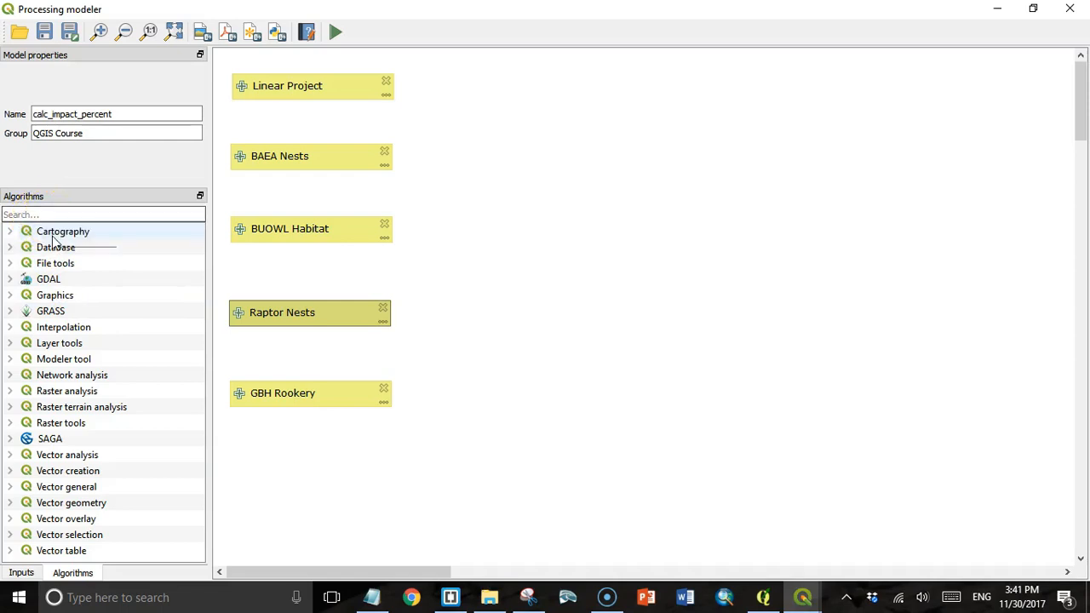
pyautogui.click(37, 215)
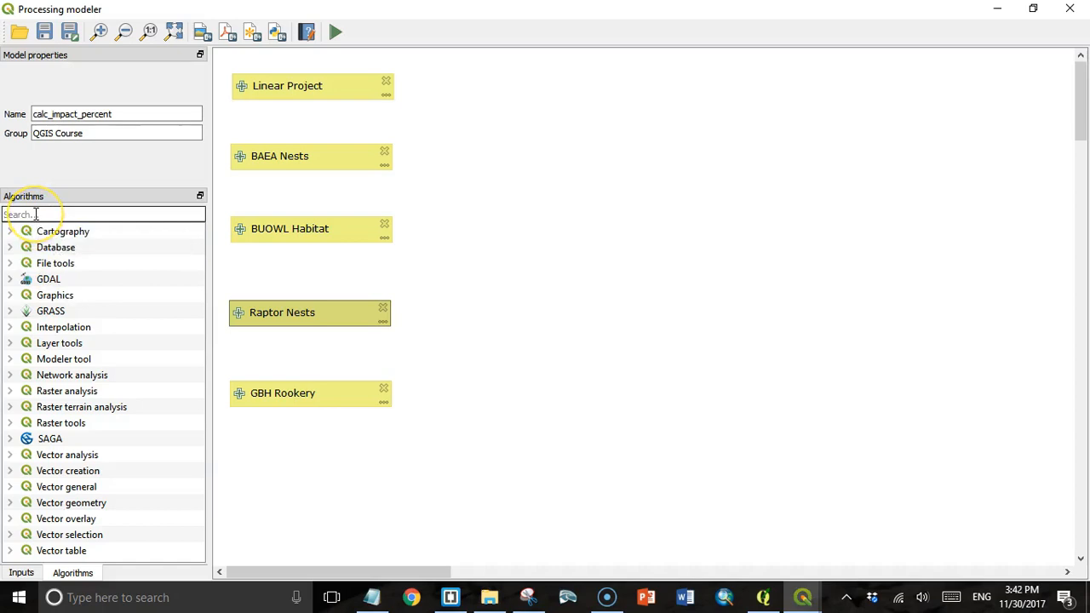
pyautogui.write('buffer')
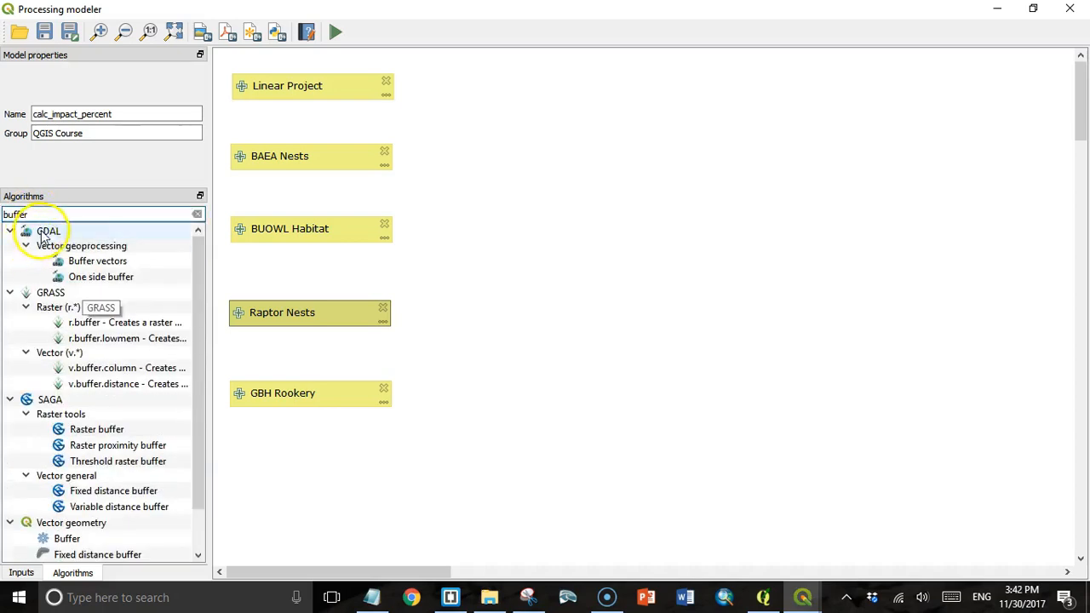
pyautogui.click(10, 231)
pyautogui.click(10, 247)
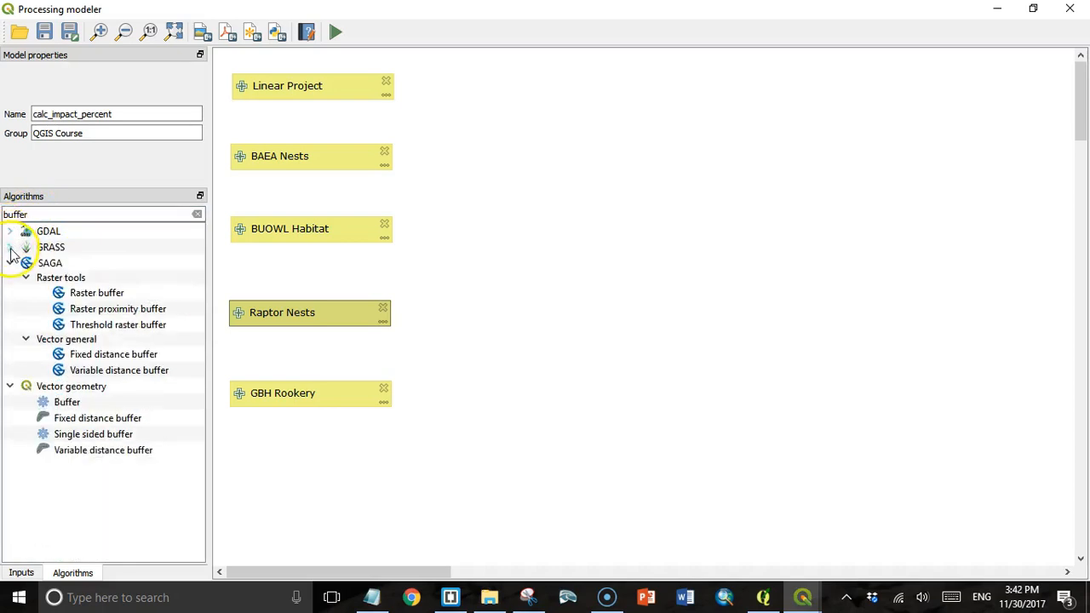
pyautogui.click(10, 263)
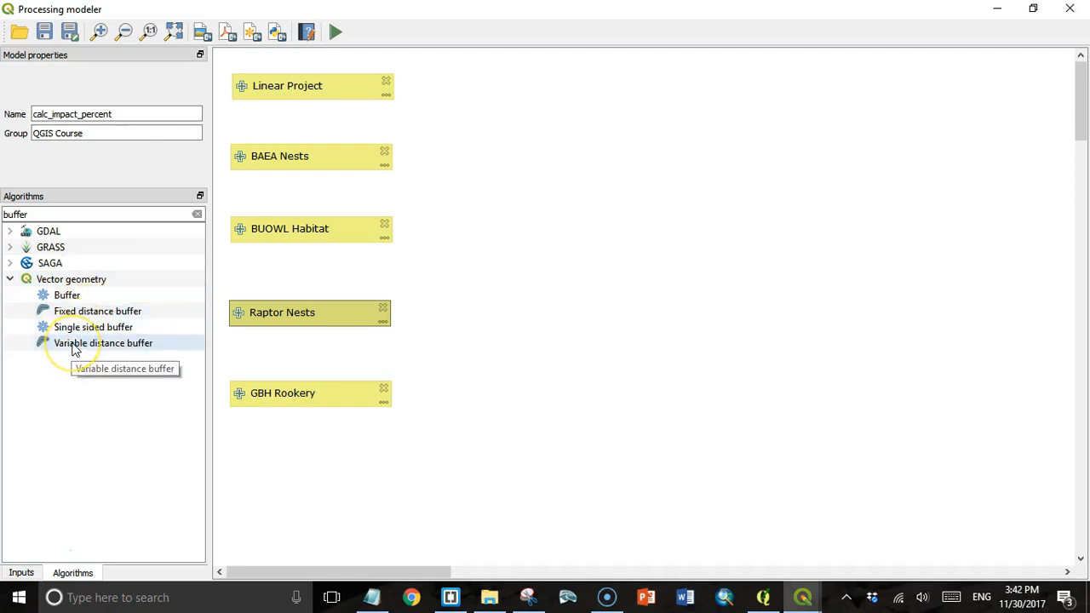
# - Add a Variable distance buffer step described 'Linear Buffer' with Linear Project as input
pyautogui.moveTo(74, 349); pyautogui.dragTo(345, 125)
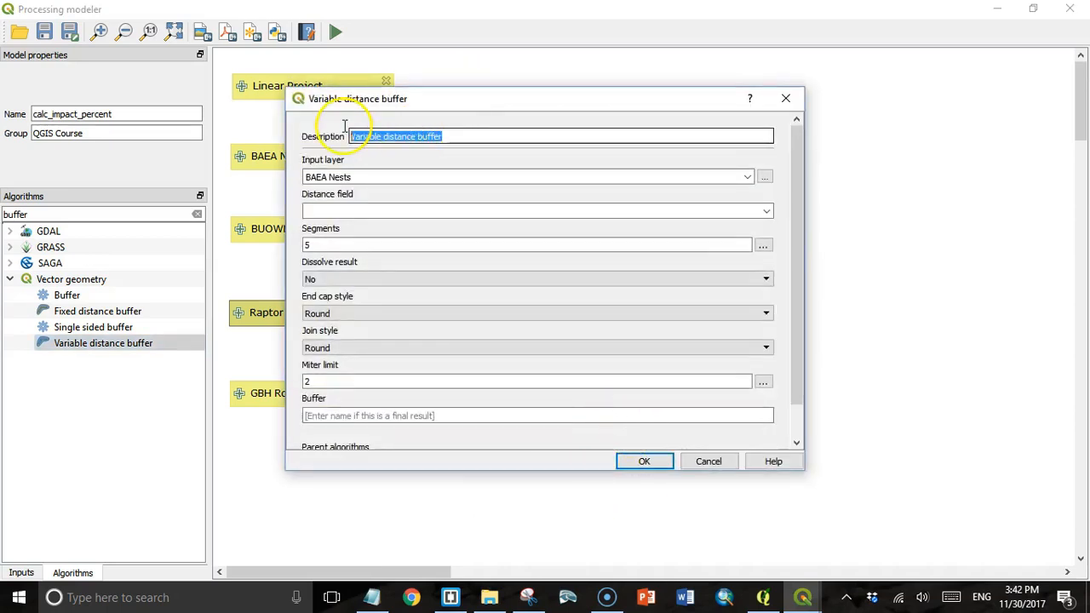
pyautogui.write('Linear Buffer')
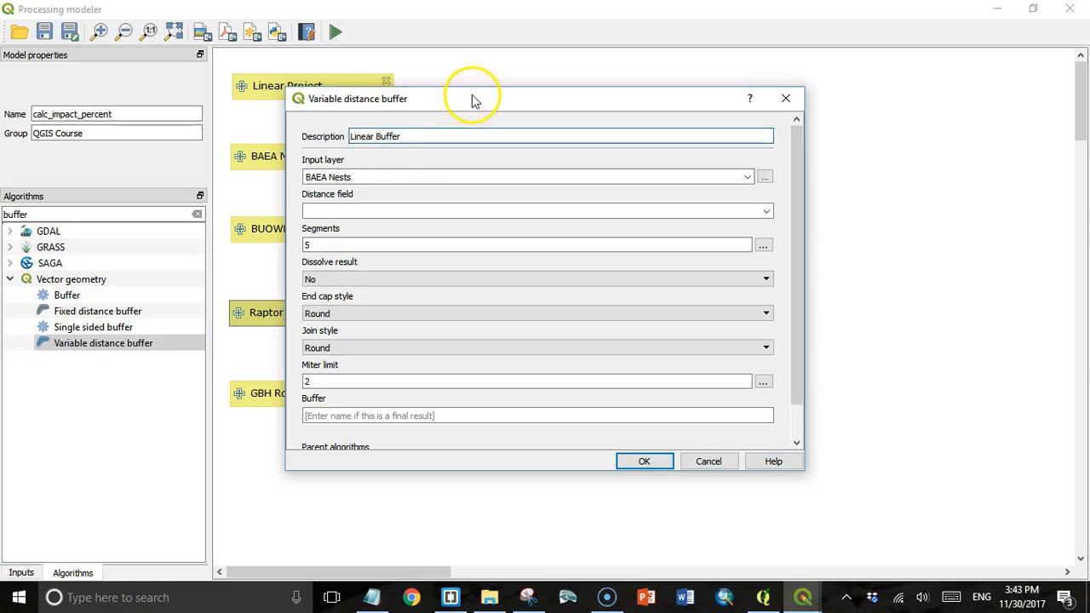
pyautogui.moveTo(474, 103); pyautogui.dragTo(655, 82)
pyautogui.click(930, 159)
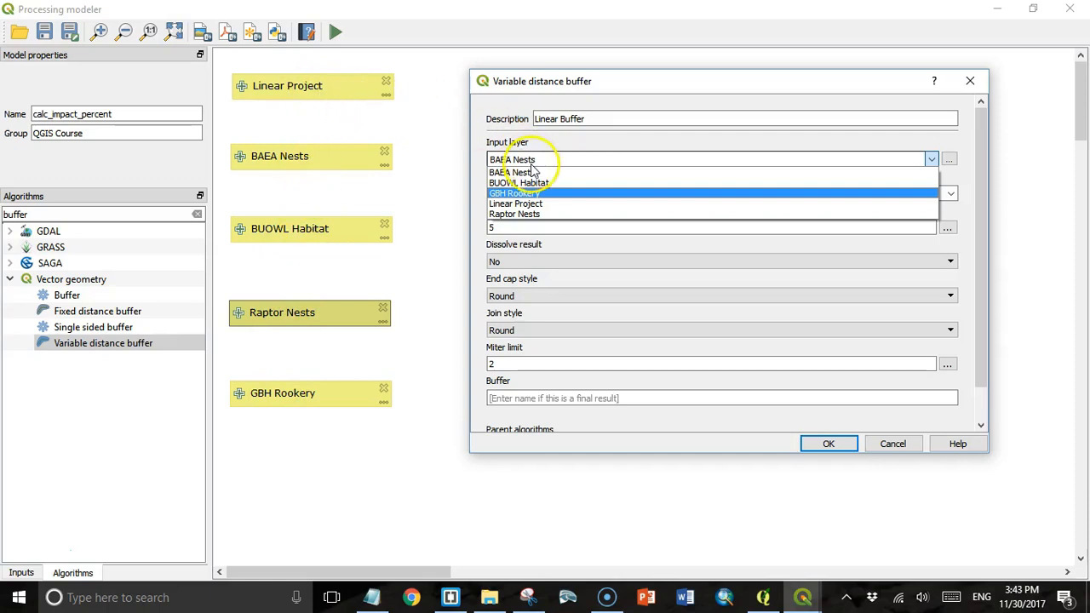
pyautogui.click(514, 205)
# - Set the distance field to row_width and segments to 10, confirm, and place it beside Linear Project
pyautogui.click(717, 194)
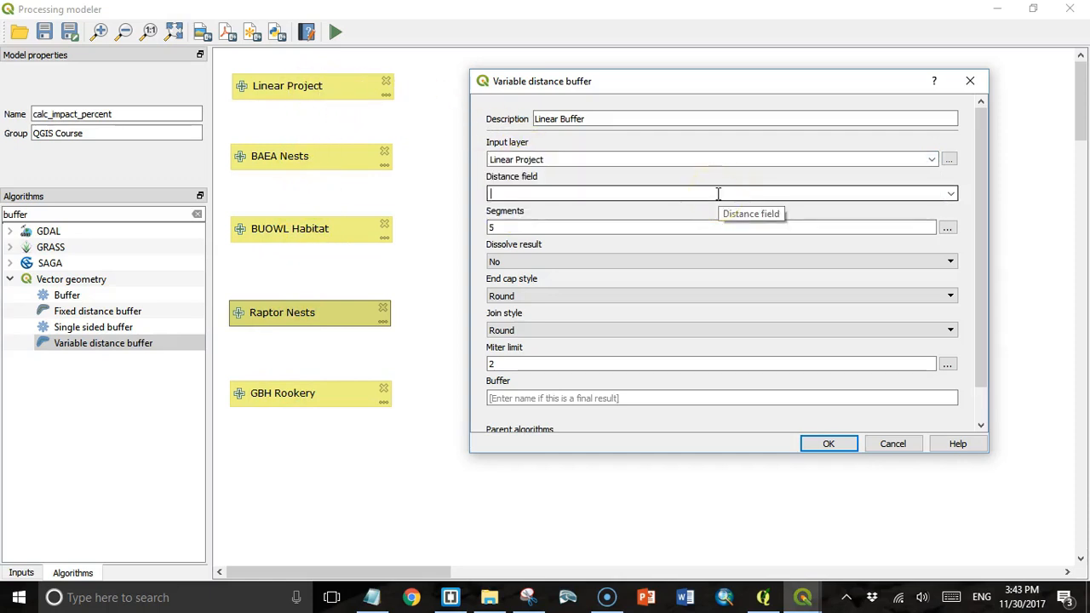
pyautogui.click(714, 195)
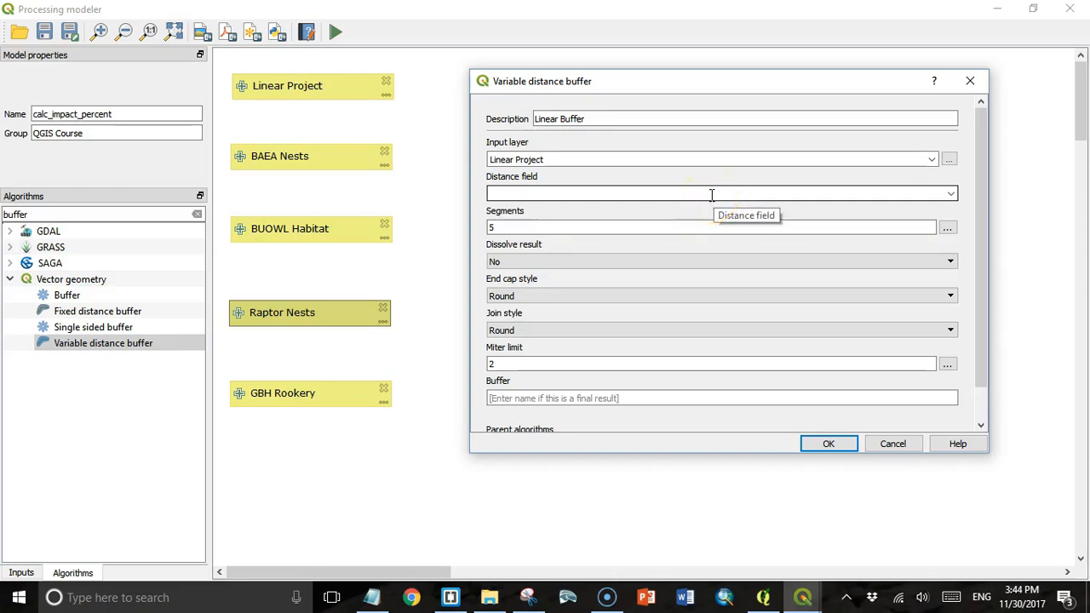
pyautogui.click(669, 190)
pyautogui.click(576, 158)
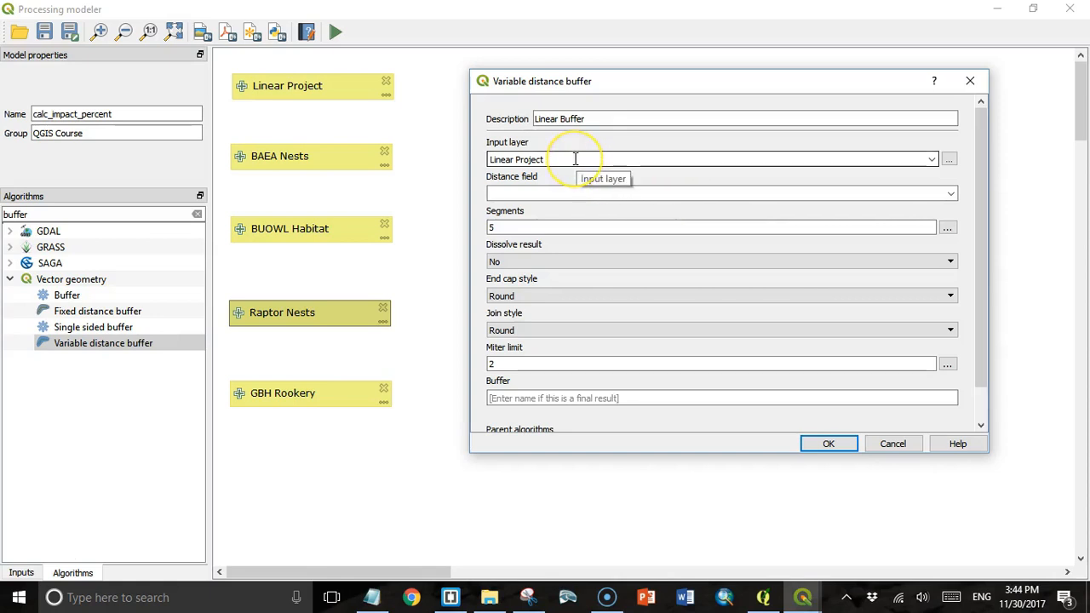
pyautogui.click(523, 192)
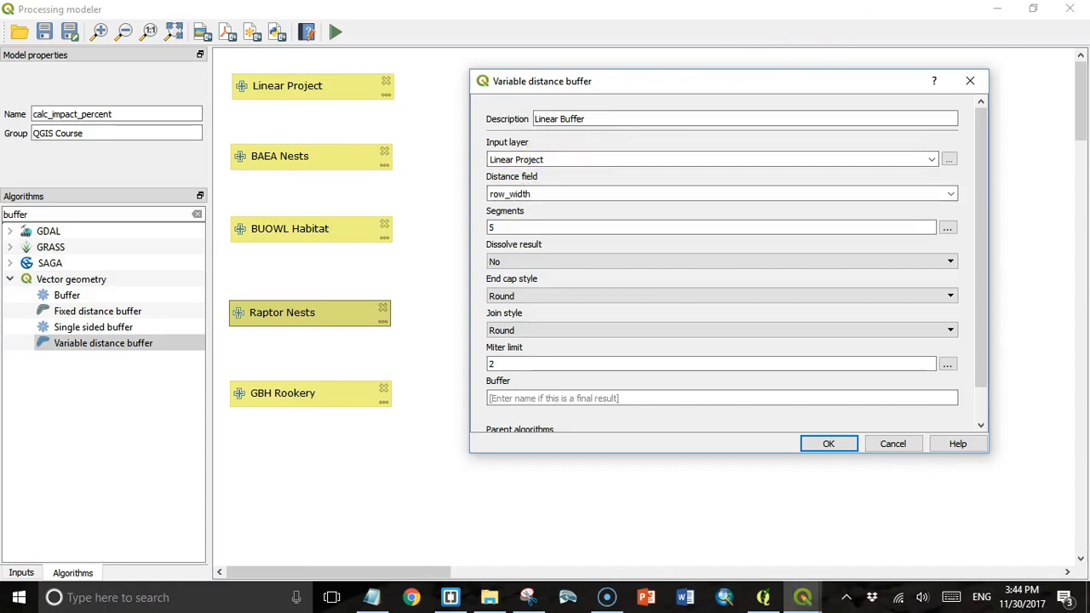
pyautogui.click(537, 225)
pyautogui.doubleClick(490, 227)
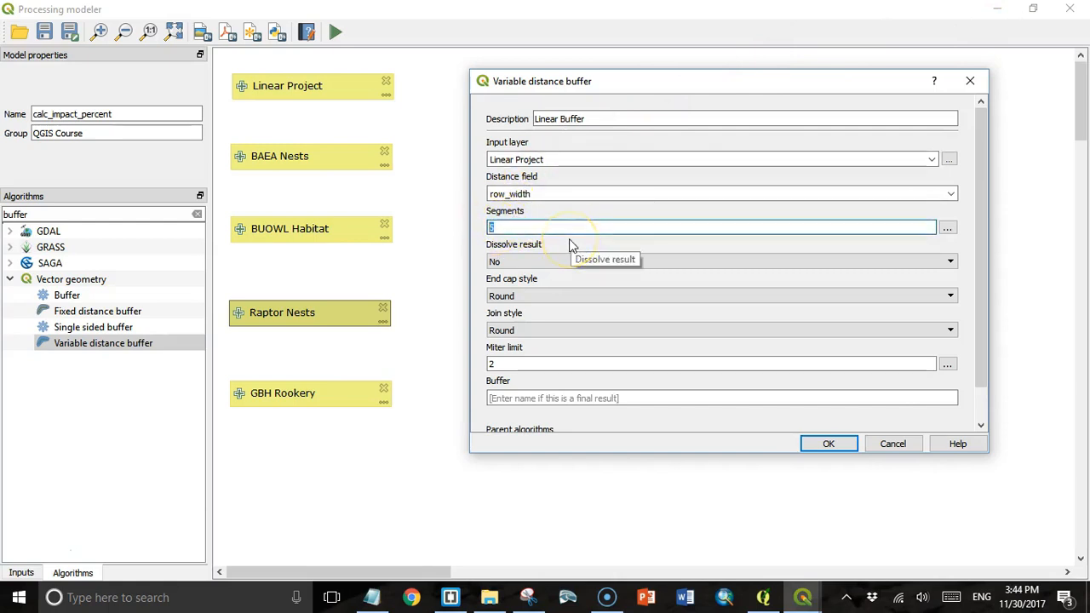
pyautogui.write('10')
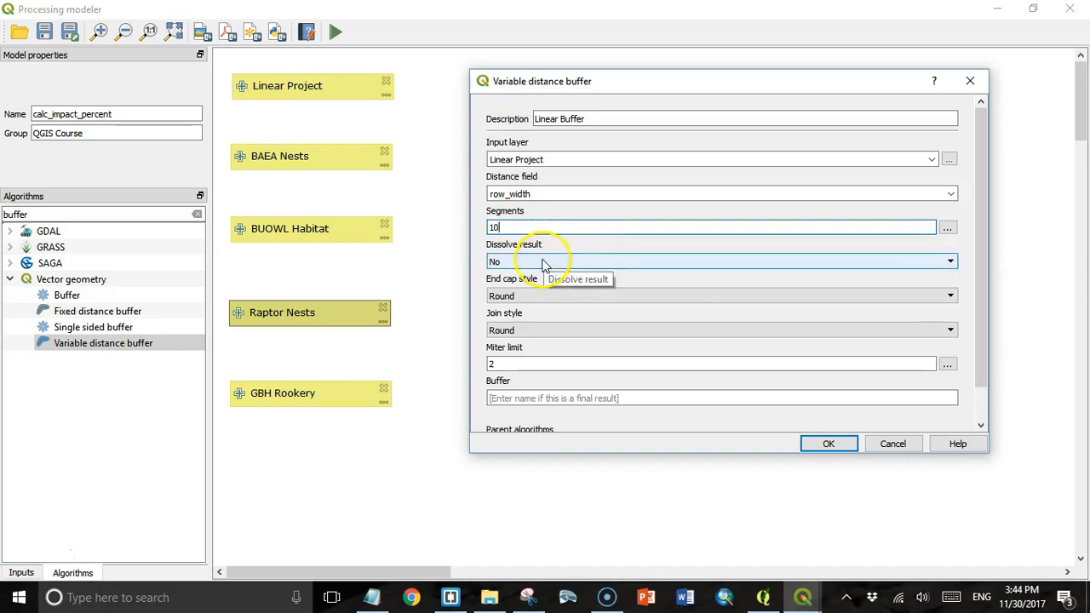
pyautogui.scroll(-2, 754, 381)
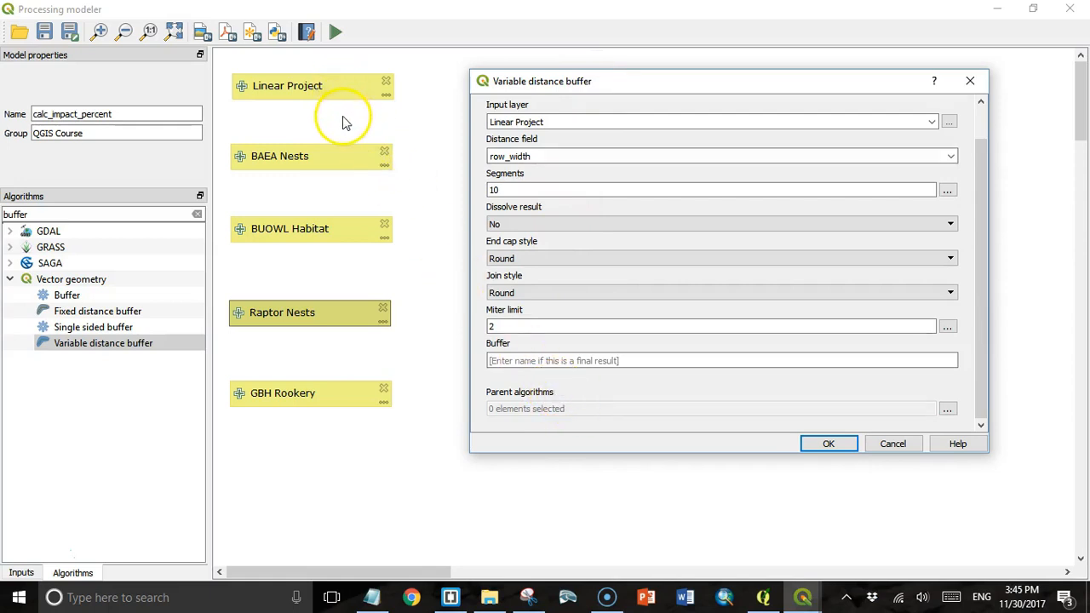
pyautogui.click(829, 444)
pyautogui.moveTo(481, 88); pyautogui.dragTo(545, 88)
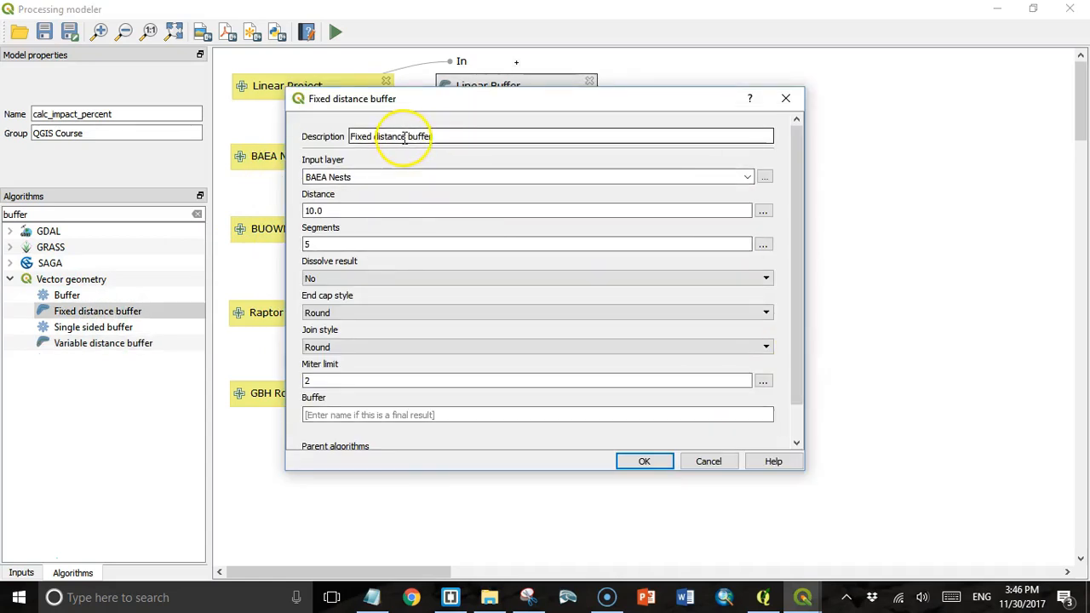
# - Define a 'BAEA buffer' fixed distance step on BAEA Nests with 804.0 distance and 10 segments
pyautogui.moveTo(405, 136); pyautogui.dragTo(350, 136)
pyautogui.write('BAEA')
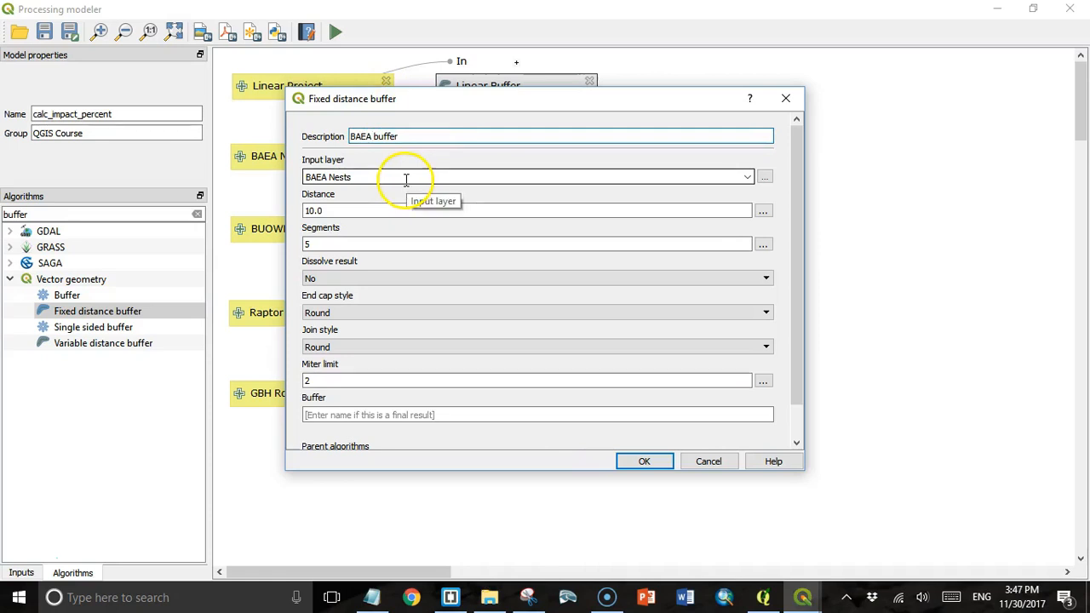
pyautogui.click(313, 211)
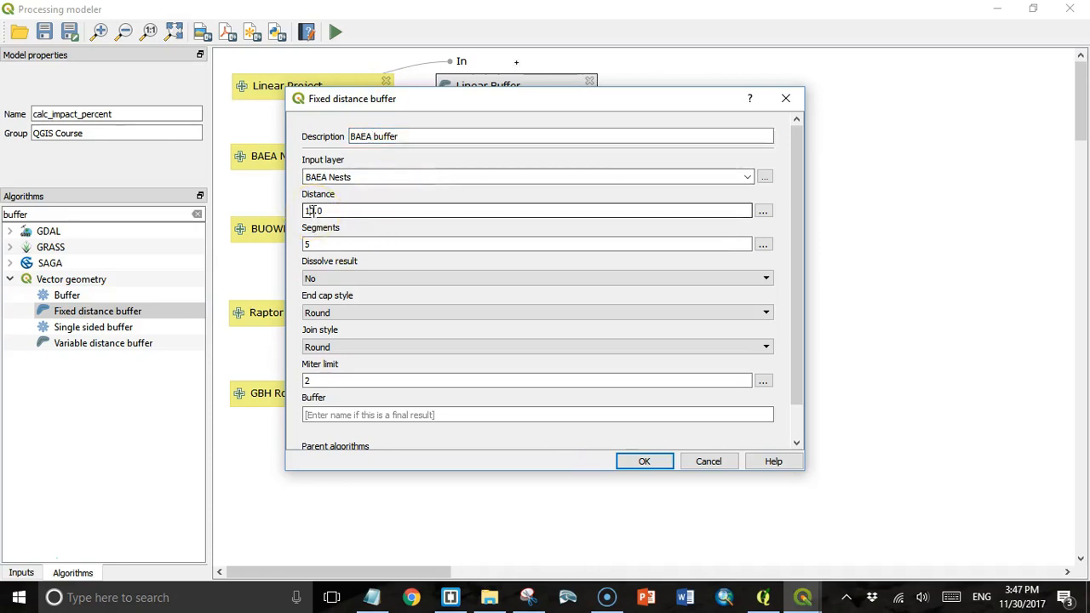
pyautogui.moveTo(315, 211); pyautogui.dragTo(301, 212)
pyautogui.write('804')
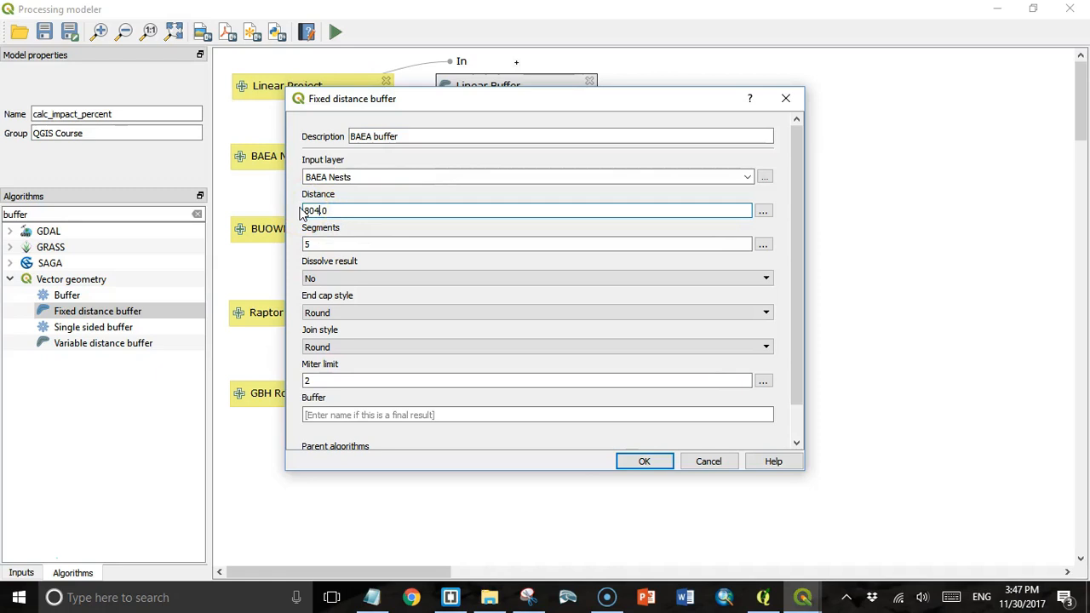
pyautogui.click(327, 211)
pyautogui.doubleClick(304, 244)
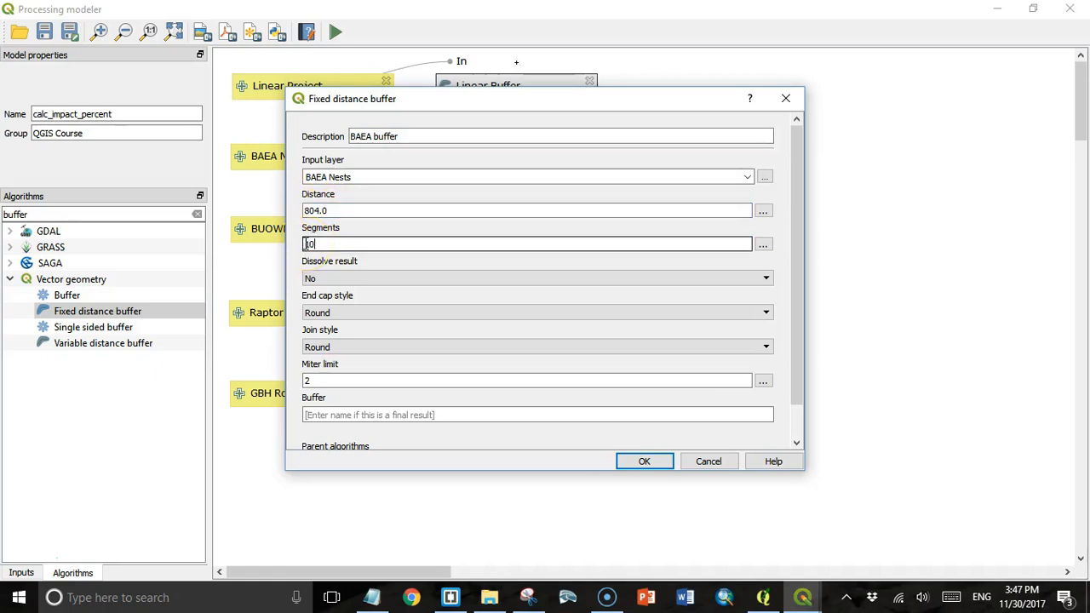
pyautogui.write('10')
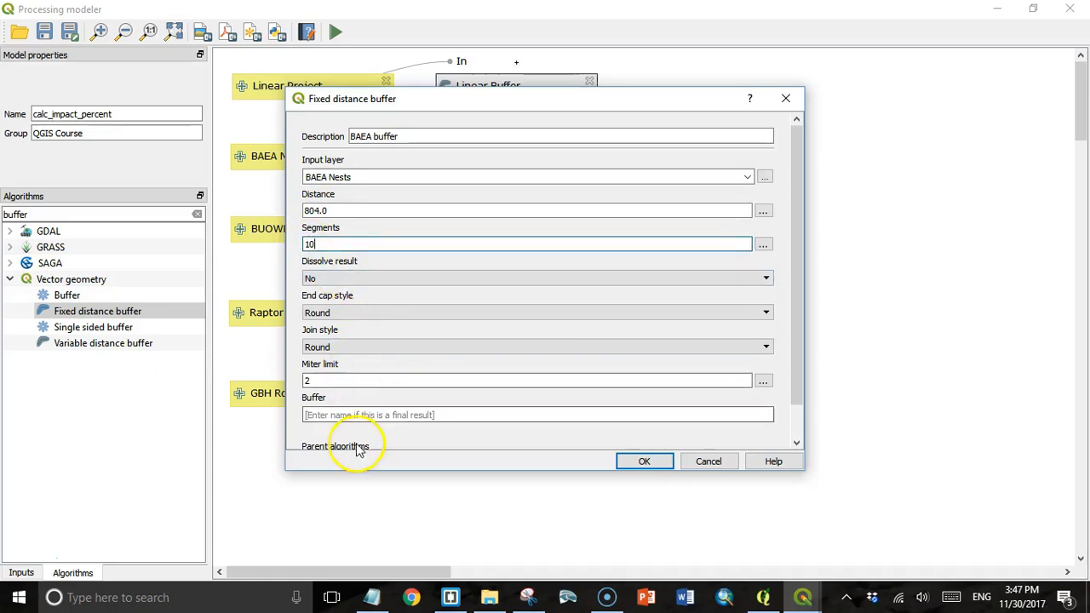
pyautogui.click(644, 462)
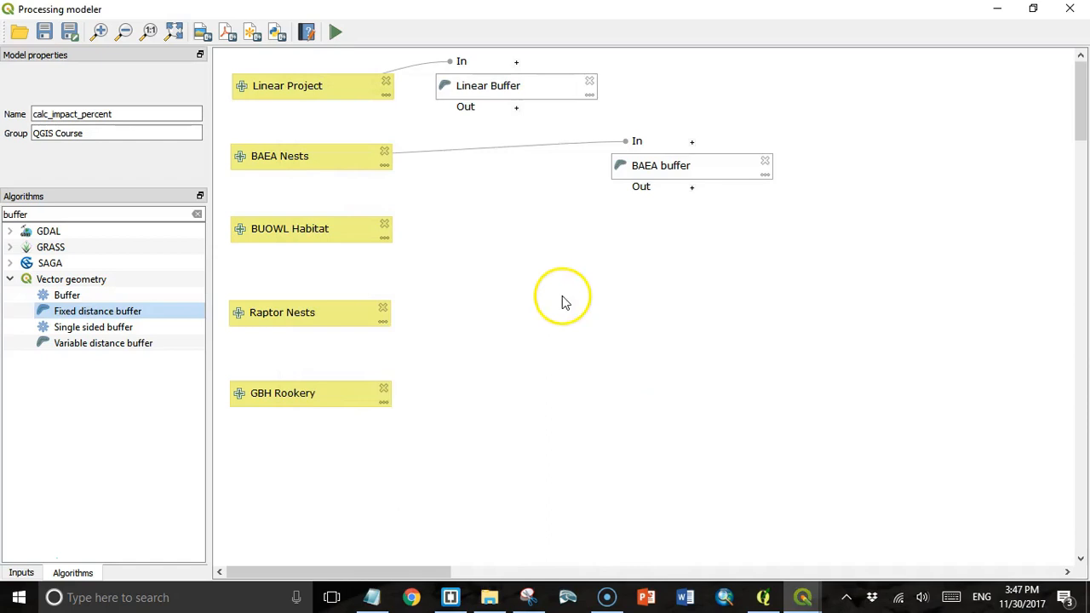
pyautogui.moveTo(708, 170); pyautogui.dragTo(530, 159)
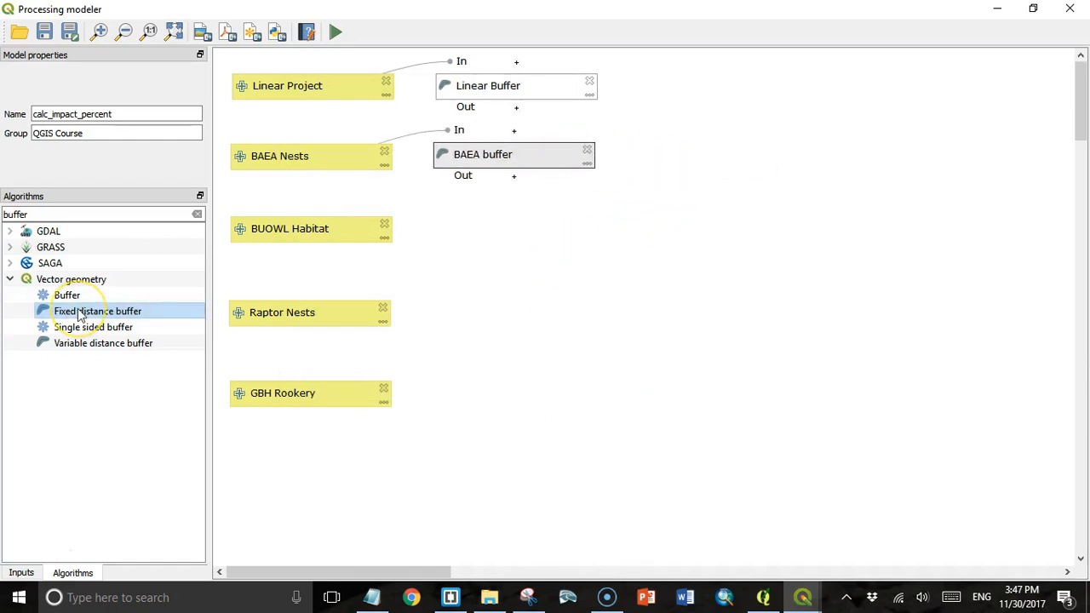
pyautogui.doubleClick(81, 312)
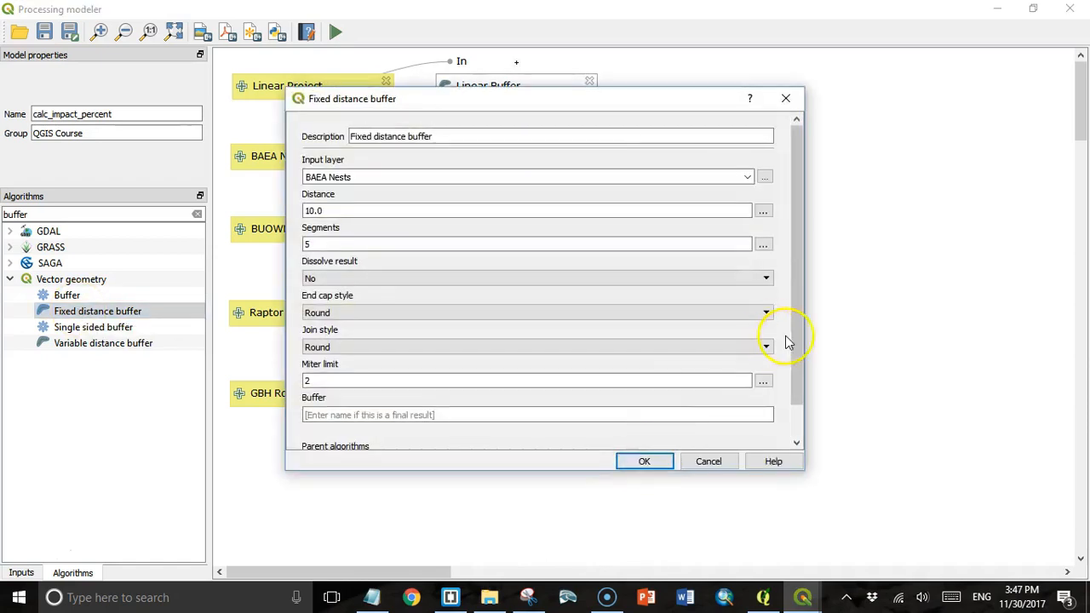
# - Add a 'BUOWL buffer' step on BUOWL Habitat with its distance set and 10 segments
pyautogui.moveTo(407, 137); pyautogui.dragTo(352, 134)
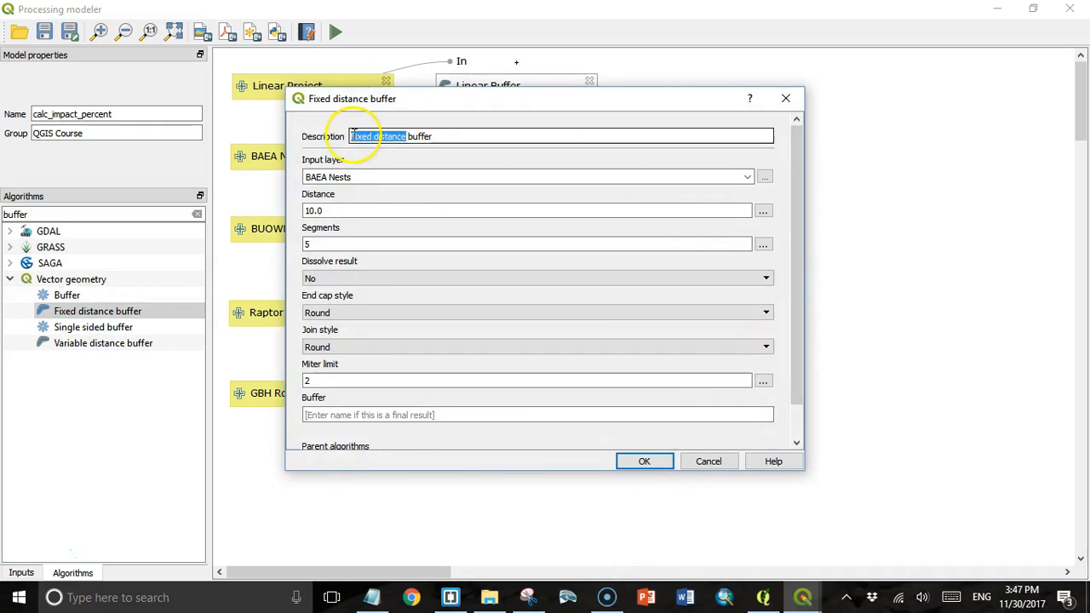
pyautogui.write('BUOWL')
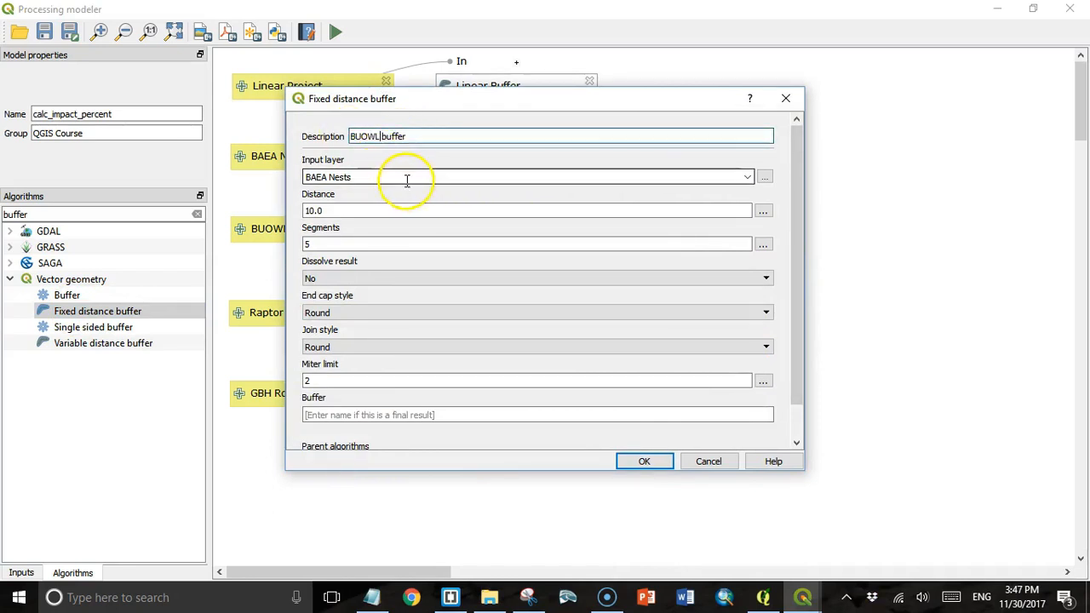
pyautogui.click(744, 177)
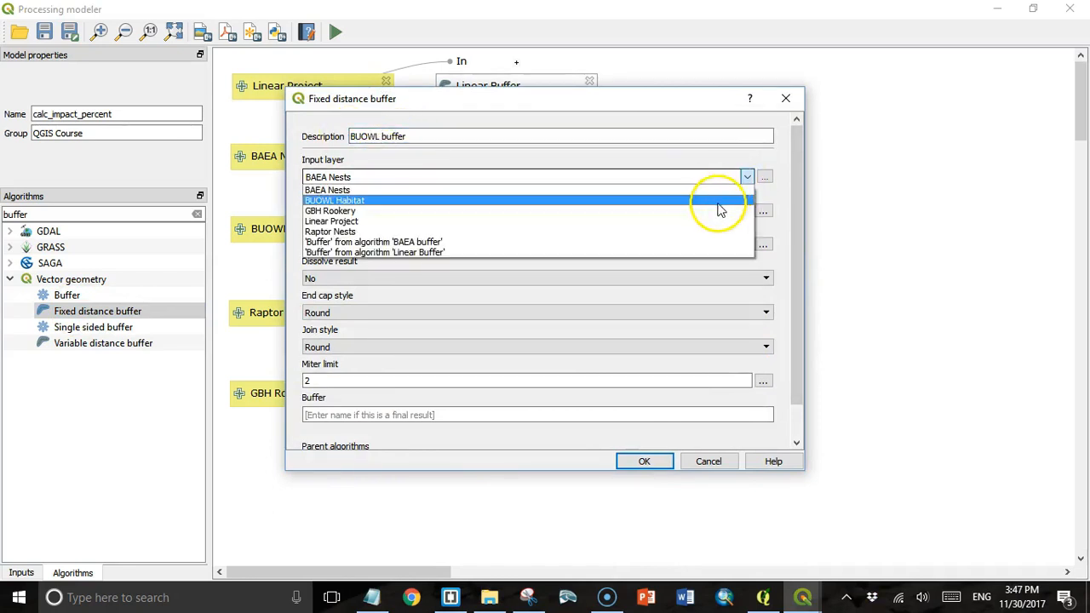
pyautogui.click(719, 208)
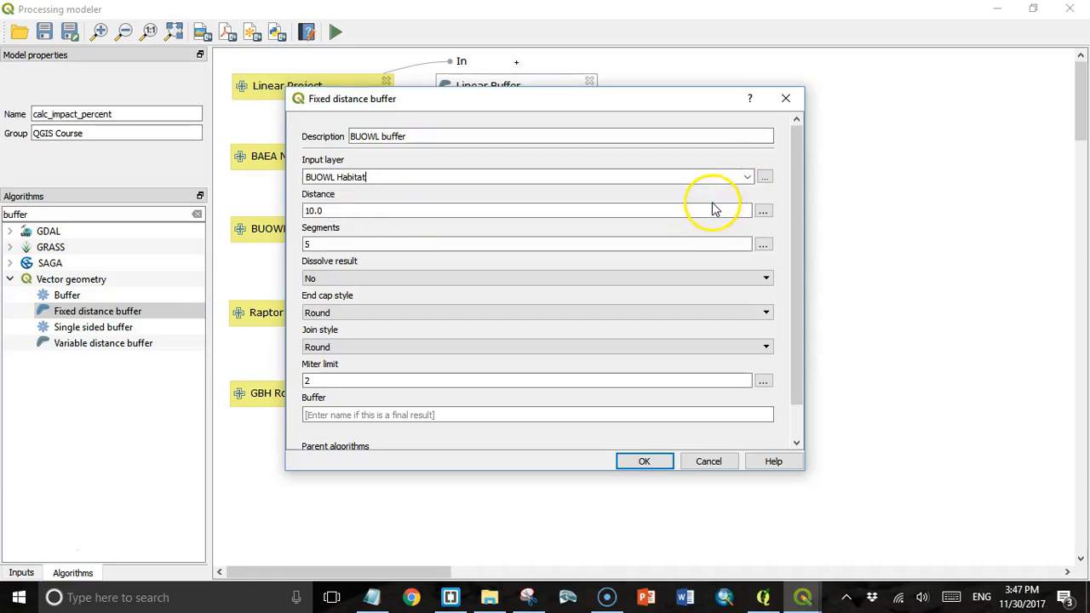
pyautogui.click(306, 210)
pyautogui.write('30')
pyautogui.moveTo(313, 244); pyautogui.dragTo(303, 244)
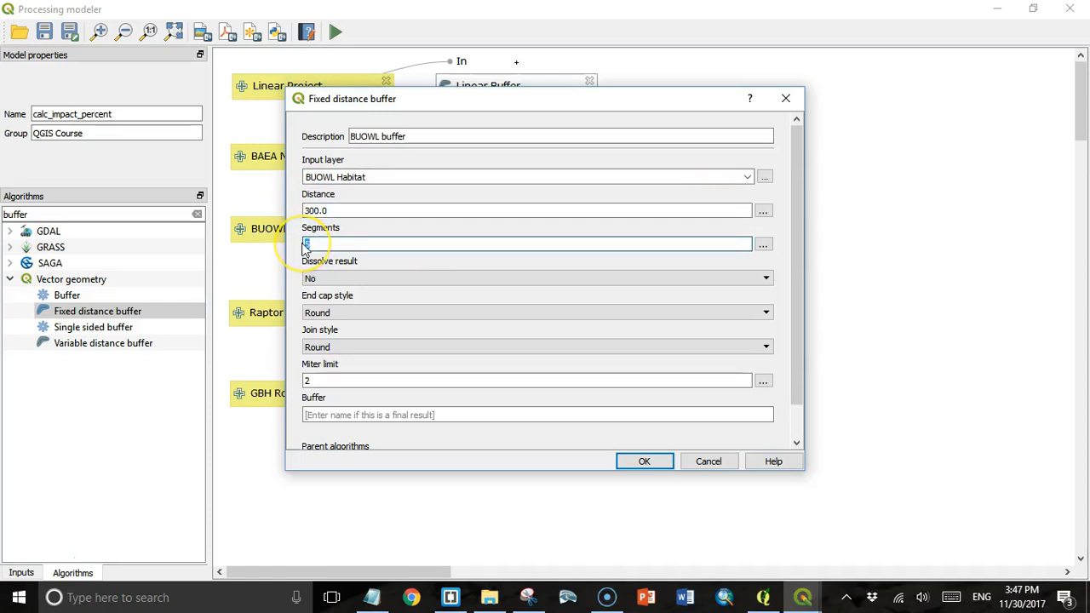
pyautogui.write('10')
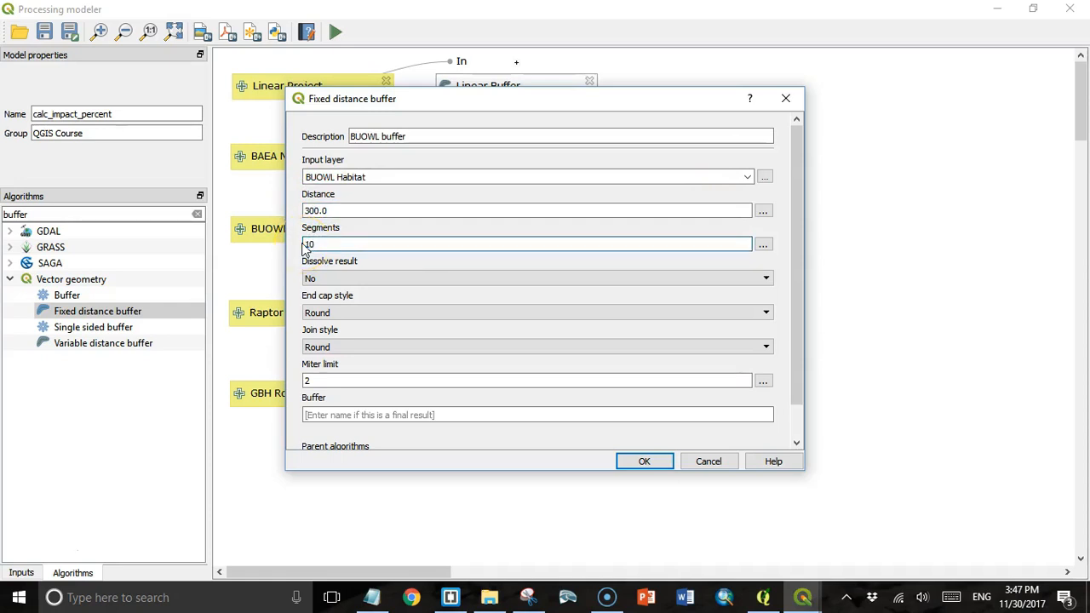
pyautogui.click(633, 462)
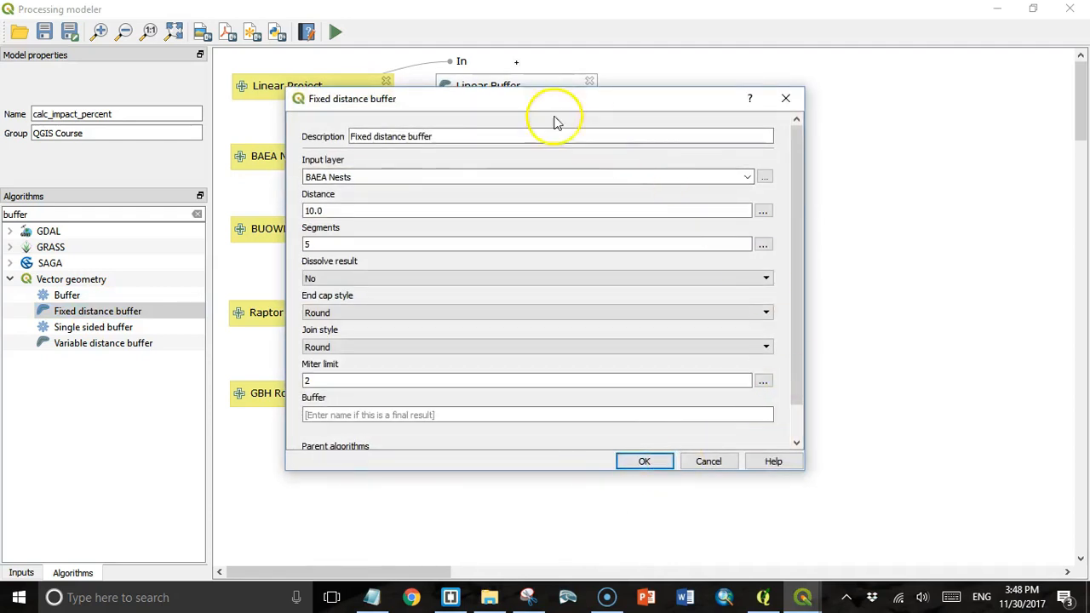
# - Add a 'Raptor buffer' step on Raptor Nests with distance 402 and 10 segments
pyautogui.tripleClick(375, 137)
pyautogui.write('Raptor buffer')
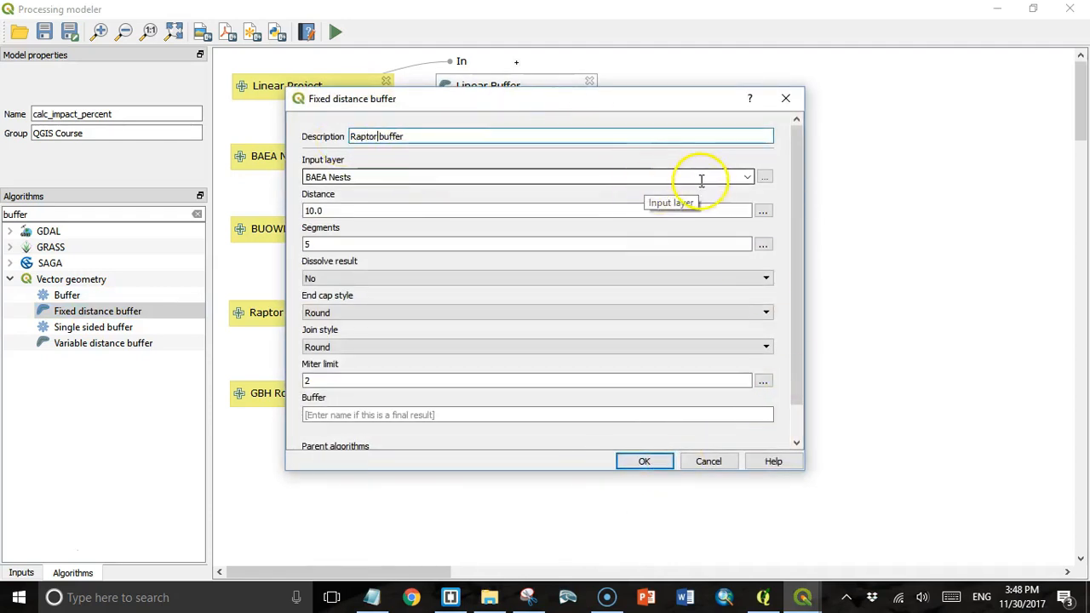
pyautogui.click(742, 177)
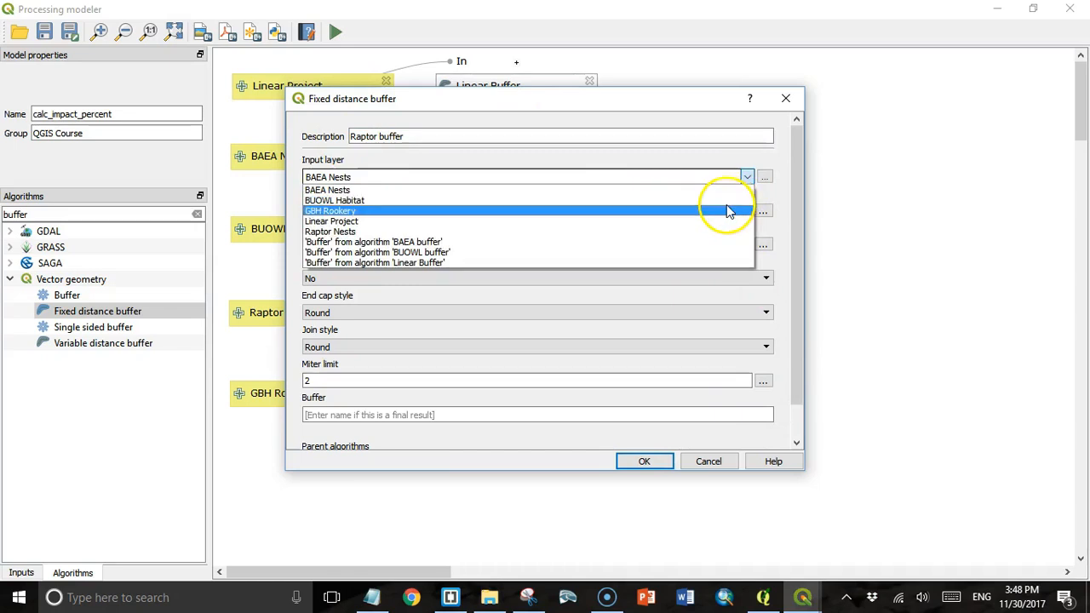
pyautogui.click(723, 230)
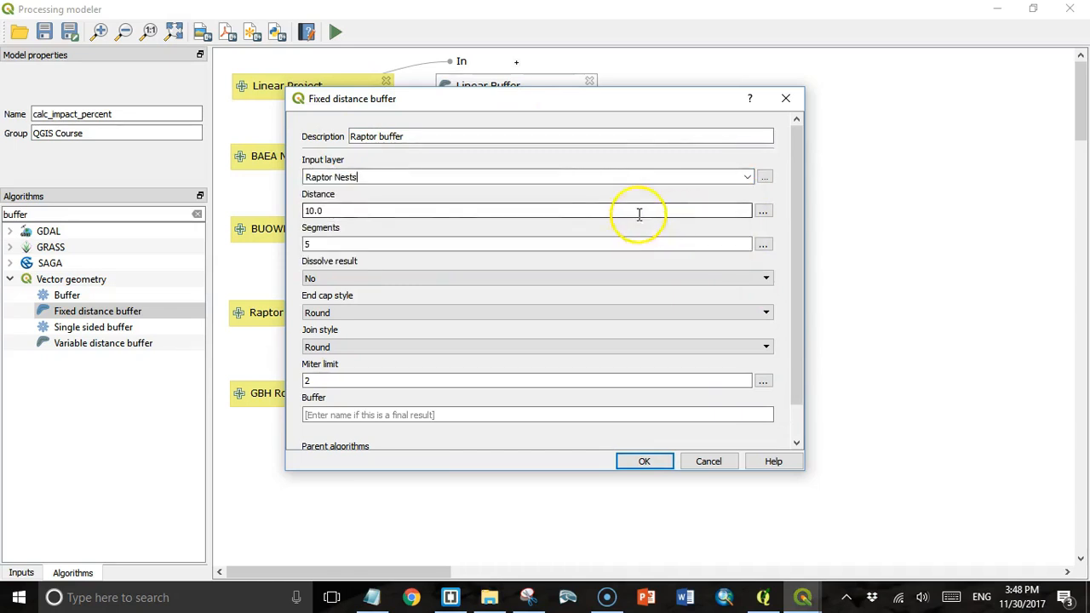
pyautogui.doubleClick(315, 210)
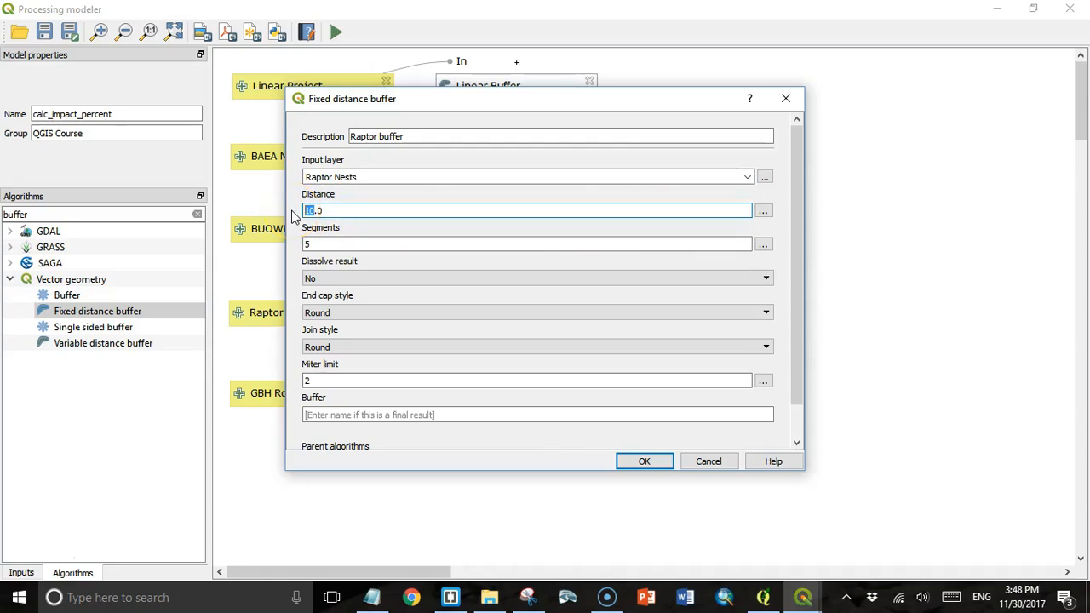
pyautogui.doubleClick(305, 244)
pyautogui.write('10')
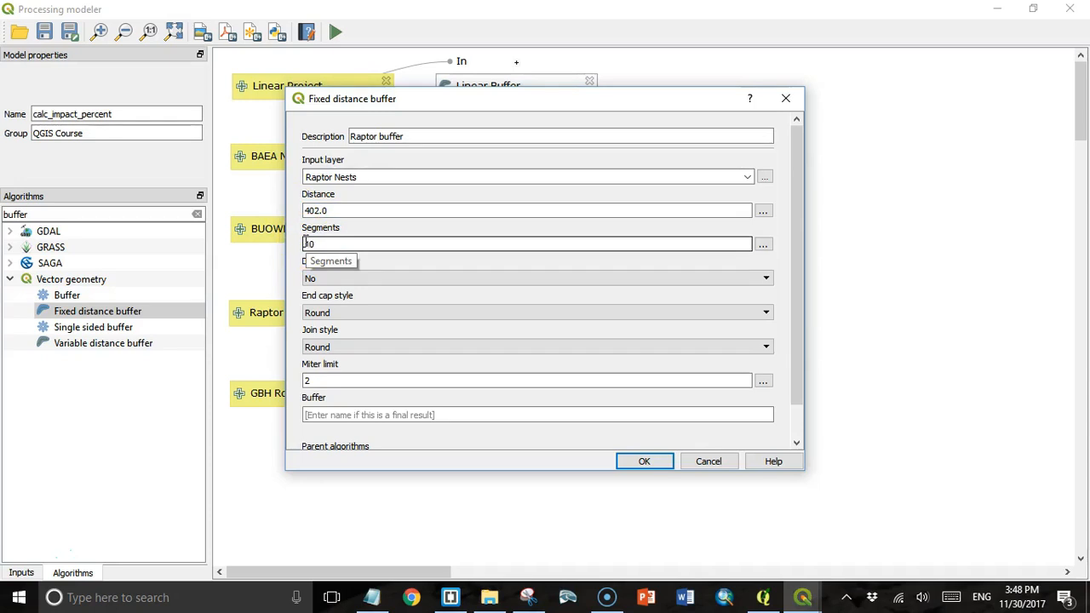
pyautogui.click(634, 463)
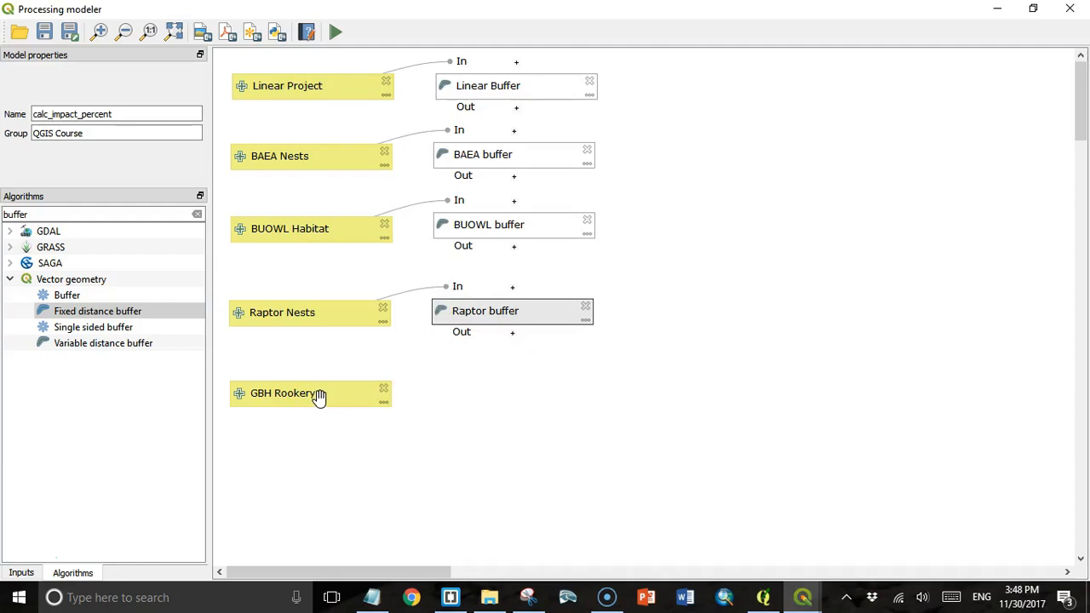
pyautogui.click(576, 122)
# - Search 'field ca' and describe the Field calculator step 'LB Area', fed by the Linear Buffer output
pyautogui.moveTo(36, 214); pyautogui.dragTo(4, 220)
pyautogui.write('fiel')
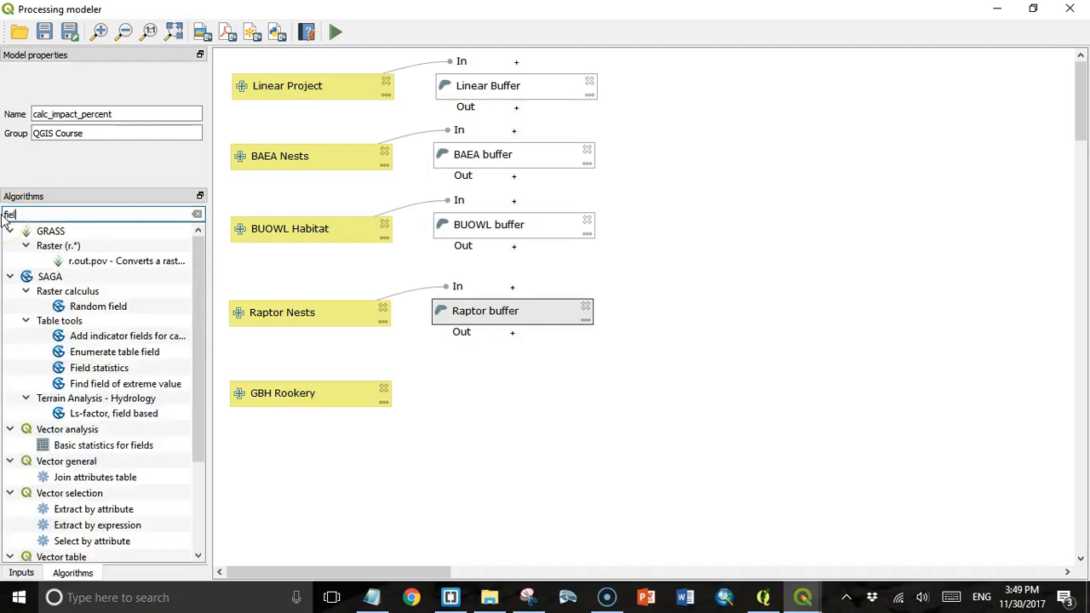
pyautogui.write('d ca')
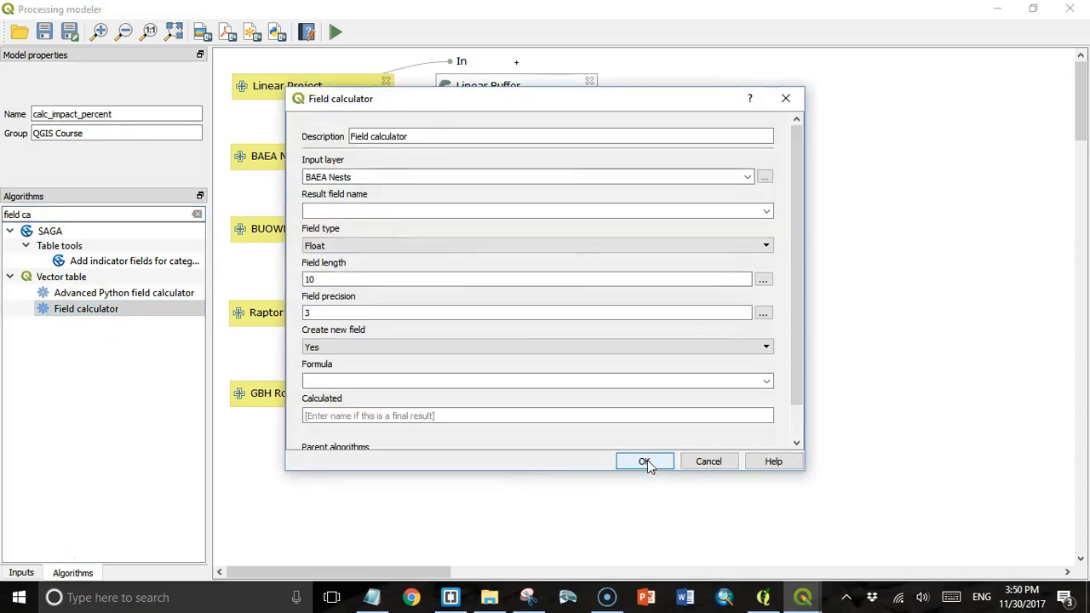
pyautogui.tripleClick(377, 136)
pyautogui.press('BackSpace')
pyautogui.write('LB Area')
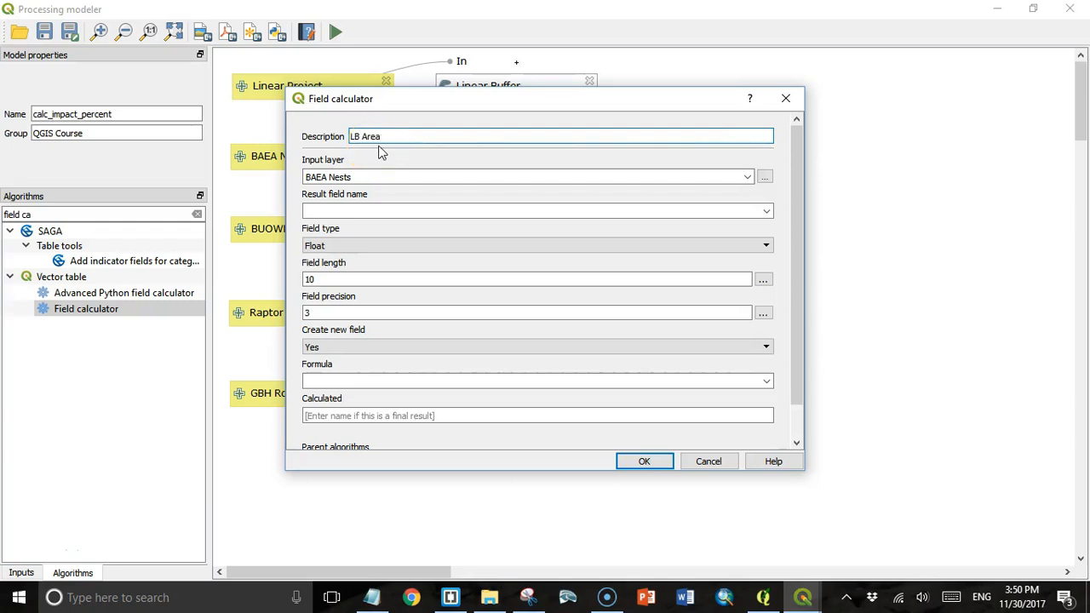
pyautogui.click(747, 176)
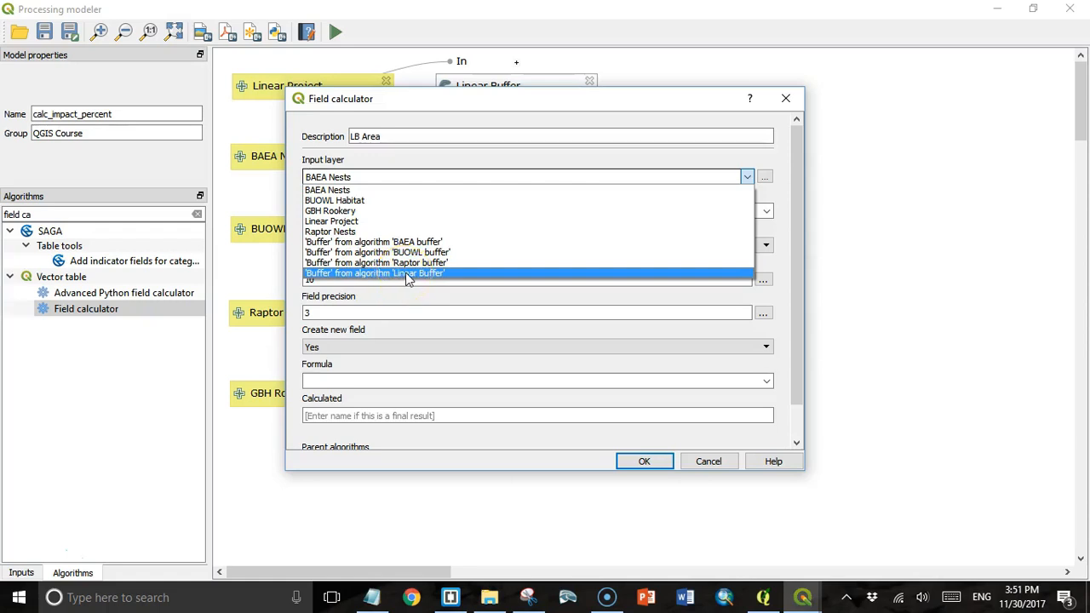
pyautogui.click(406, 273)
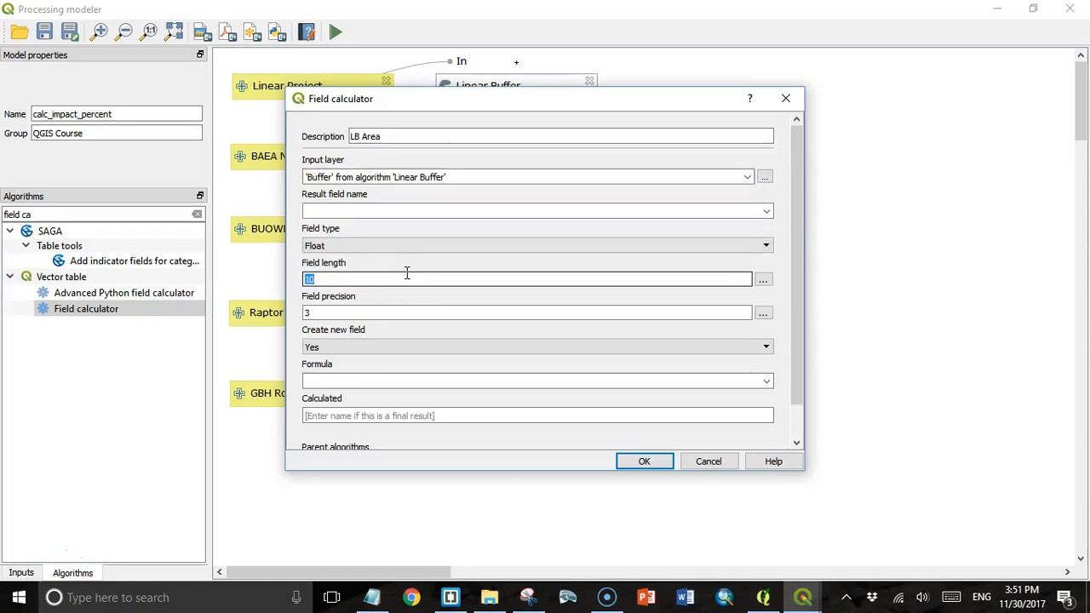
# - Compute area_ha as $Area/10000, depend on Linear Buffer, and place LB Area beside it
pyautogui.click(323, 210)
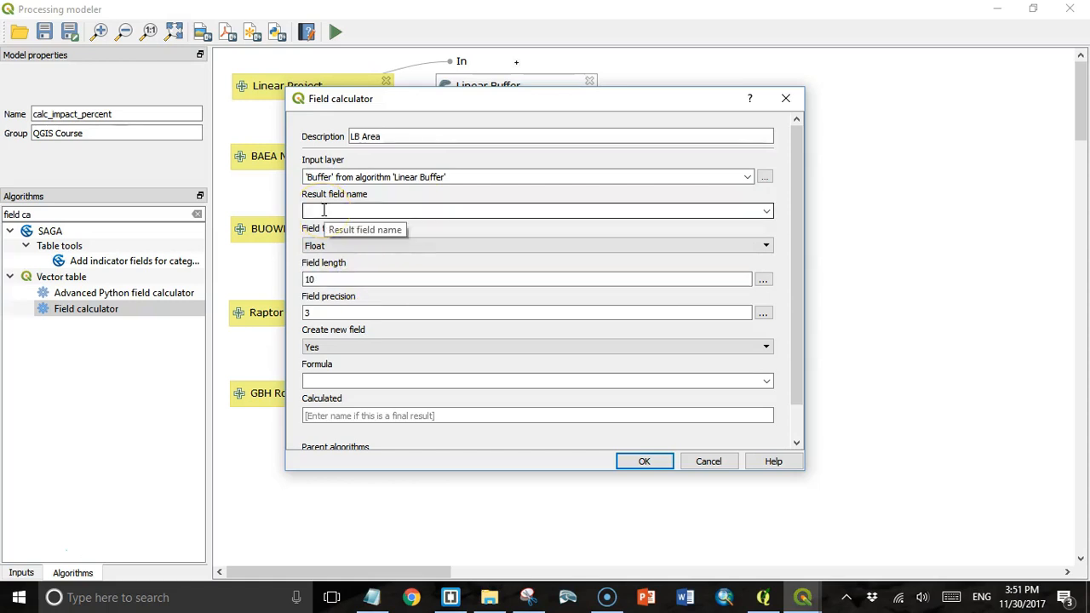
pyautogui.write('area_ha')
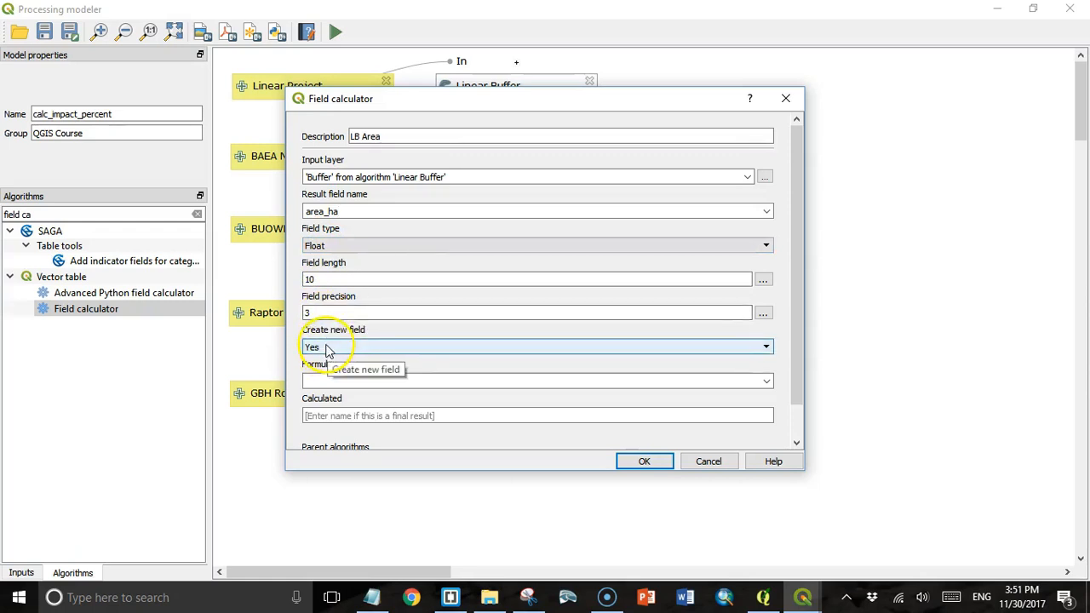
pyautogui.click(326, 380)
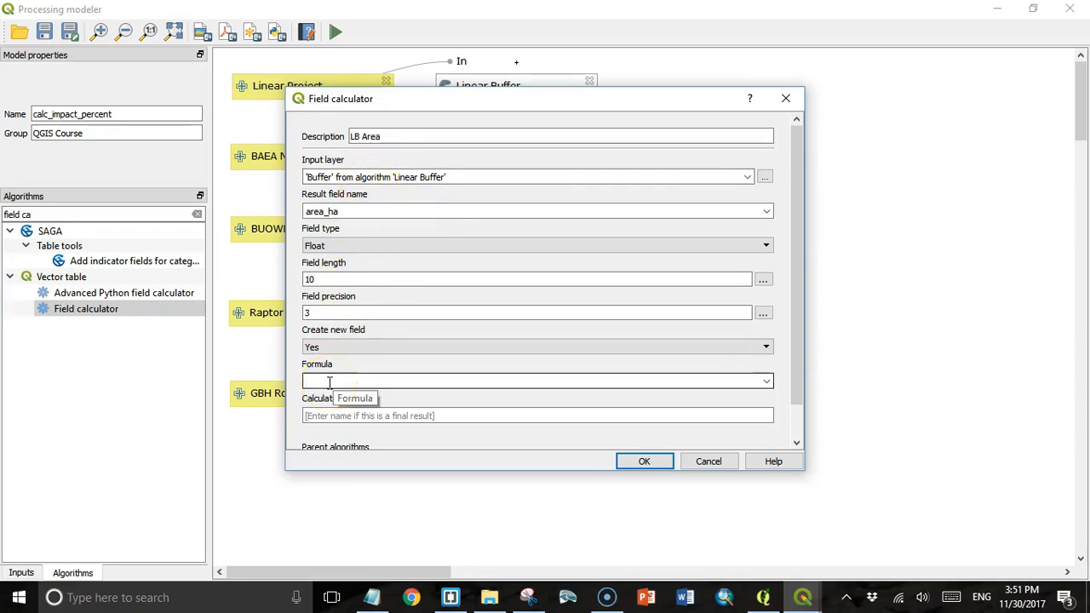
pyautogui.write('$Area/10000')
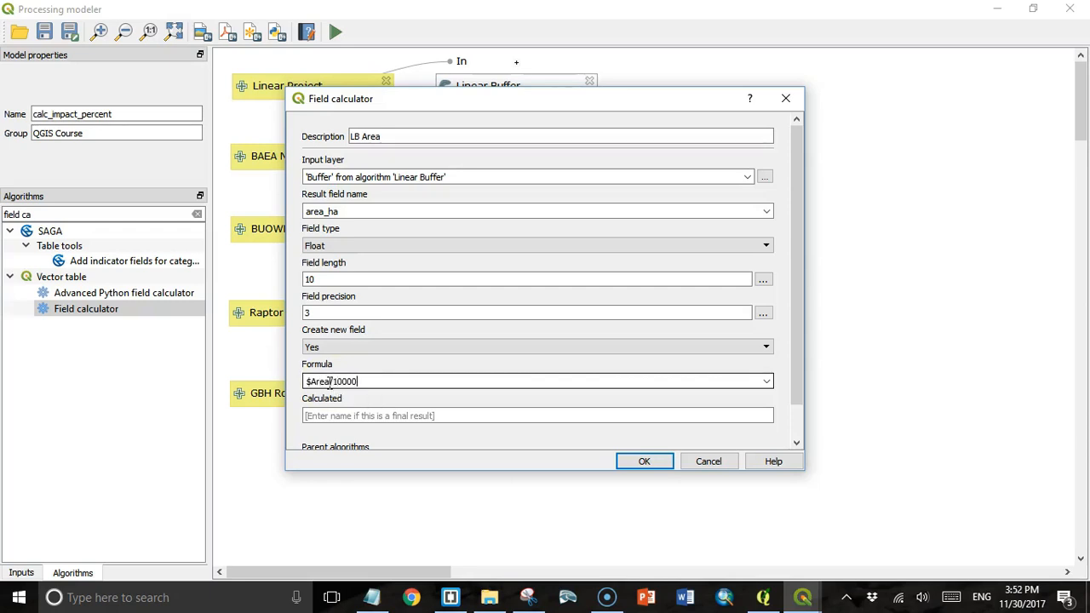
pyautogui.moveTo(797, 366); pyautogui.dragTo(799, 420)
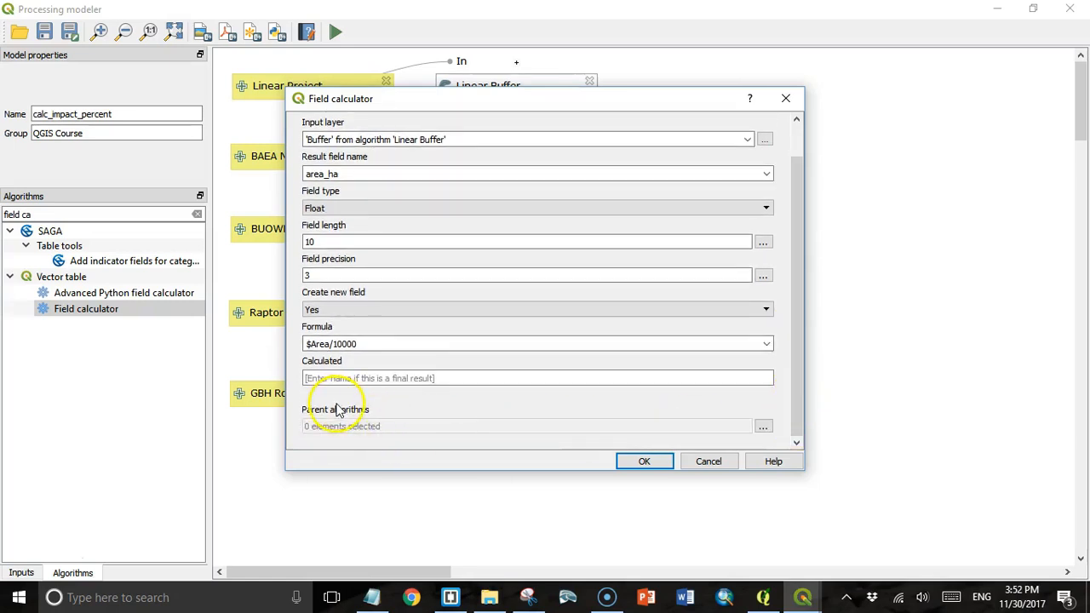
pyautogui.click(762, 426)
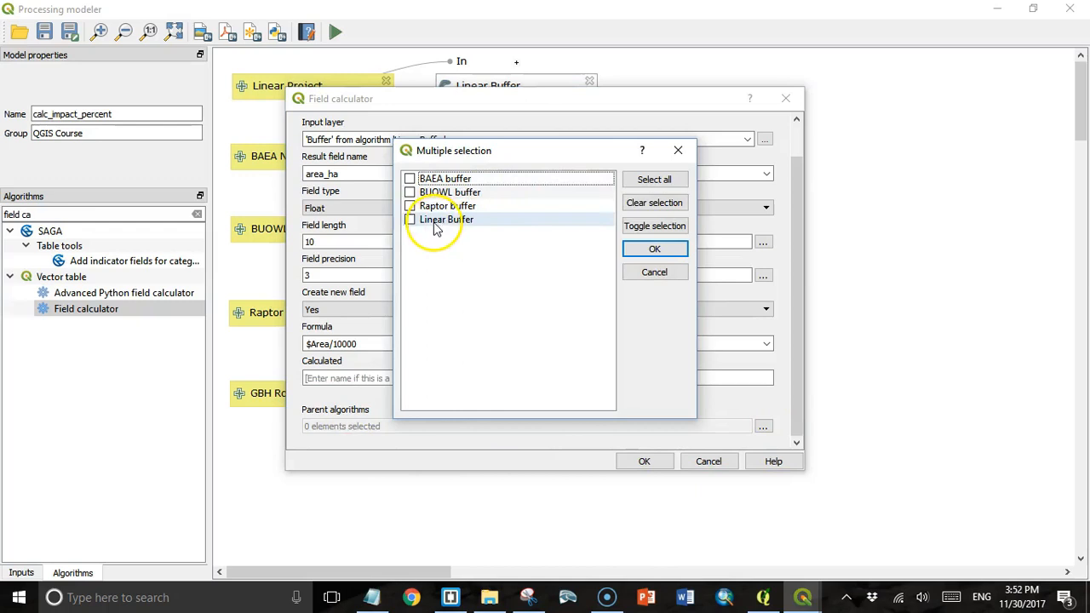
pyautogui.click(410, 221)
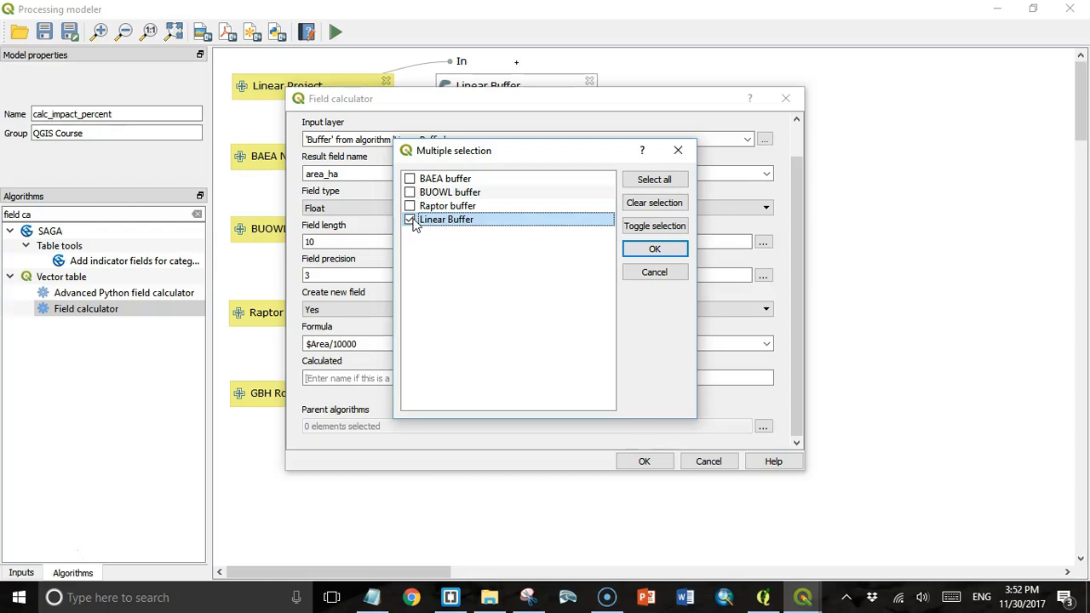
pyautogui.click(654, 248)
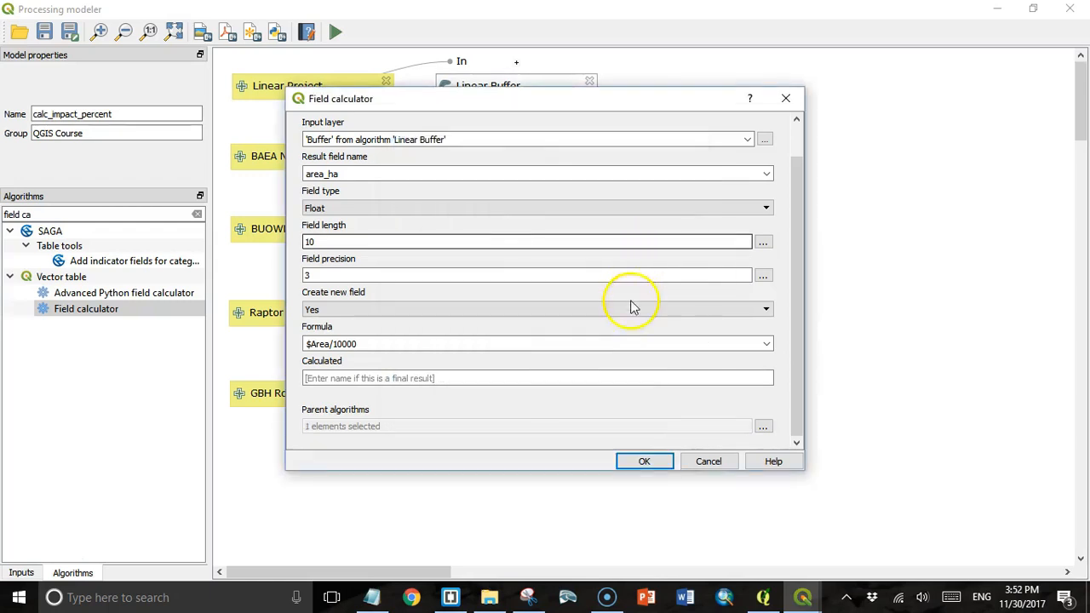
pyautogui.click(648, 461)
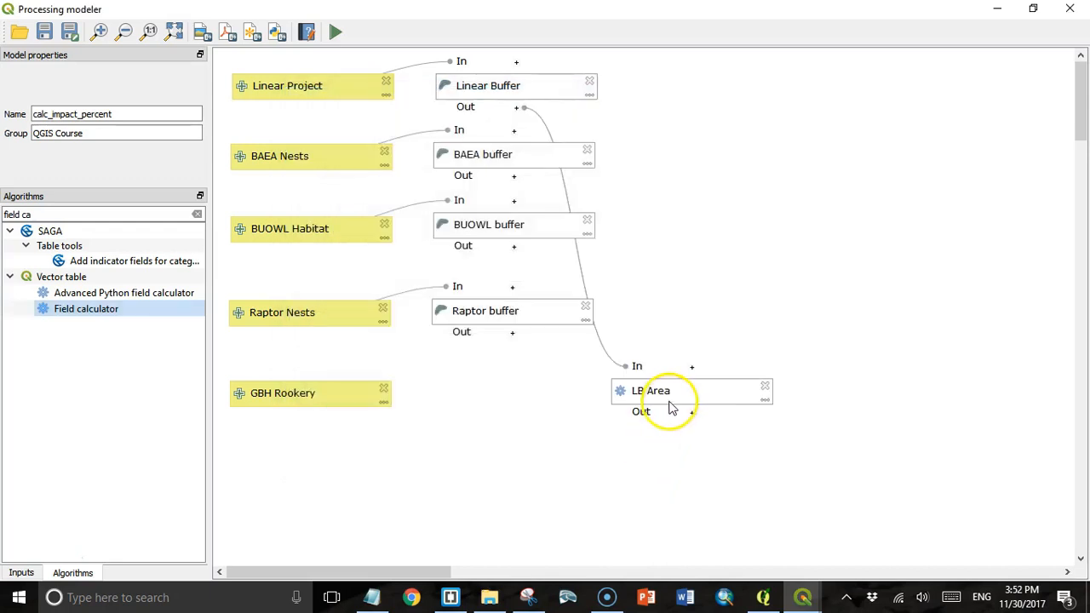
pyautogui.moveTo(673, 394); pyautogui.dragTo(706, 90)
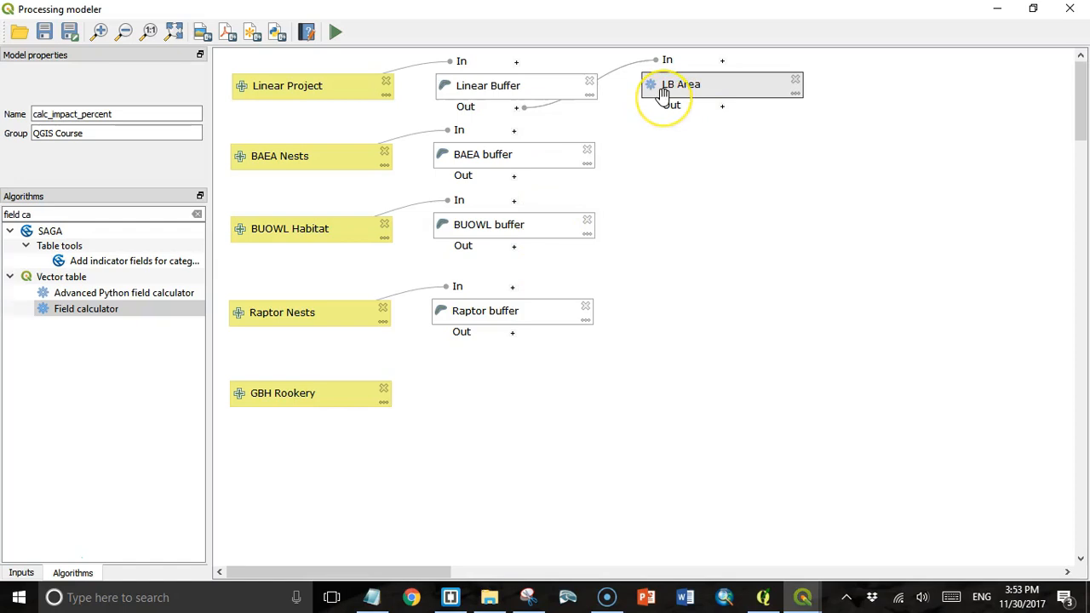
# - Replace the algorithm search text with 'difference' to list the Difference tools
pyautogui.moveTo(39, 214); pyautogui.dragTo(4, 213)
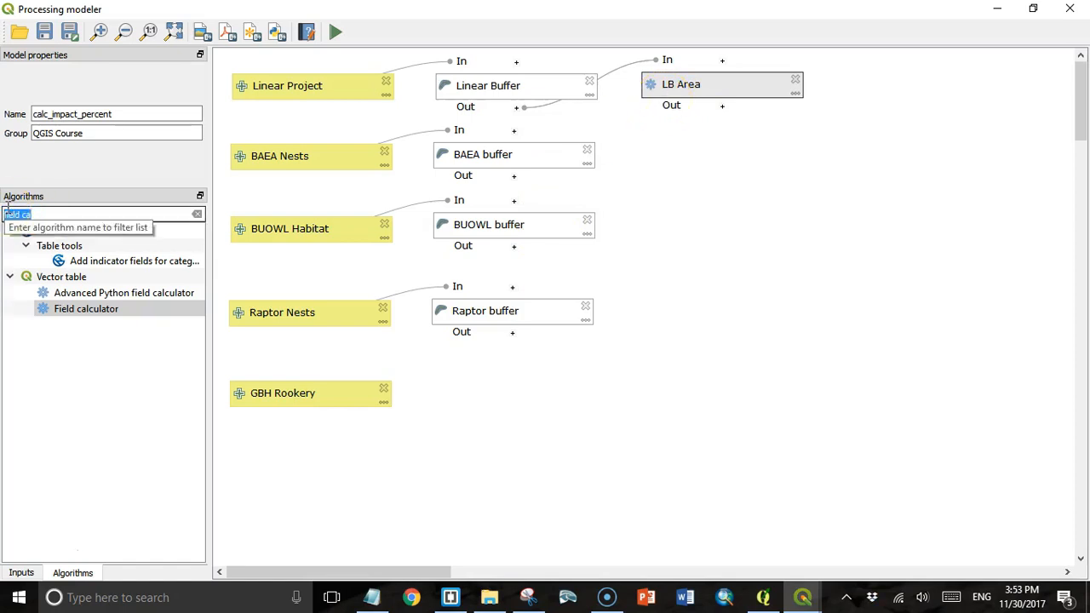
pyautogui.write('difference')
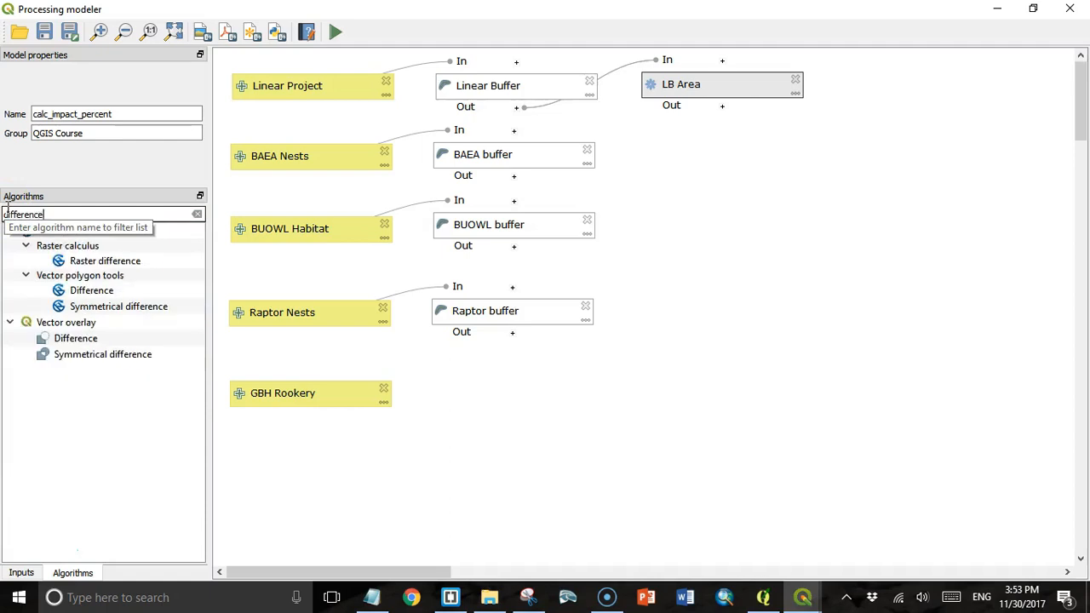
# - Add a BAEA Difference step using the LB Area output as input, subtracting the BAEA buffer output
pyautogui.doubleClick(75, 340)
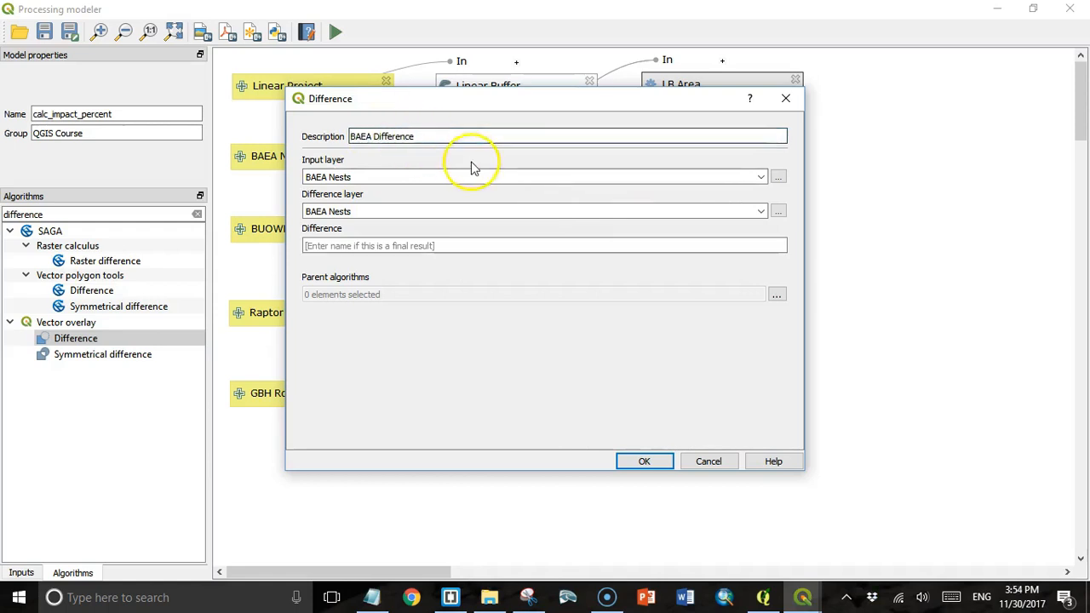
pyautogui.click(753, 177)
pyautogui.click(761, 177)
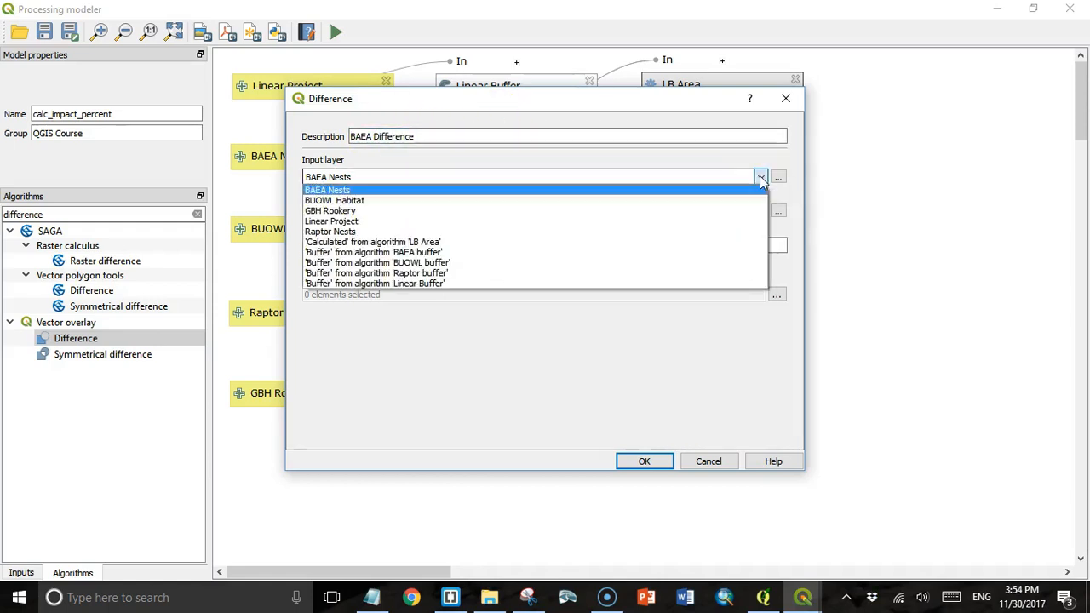
pyautogui.click(705, 243)
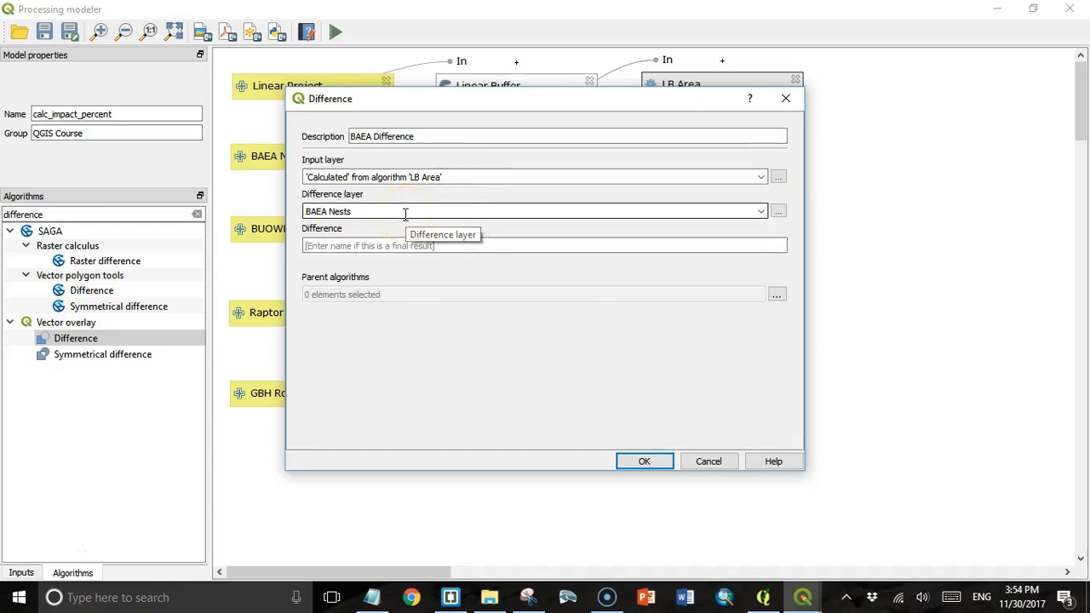
pyautogui.click(761, 212)
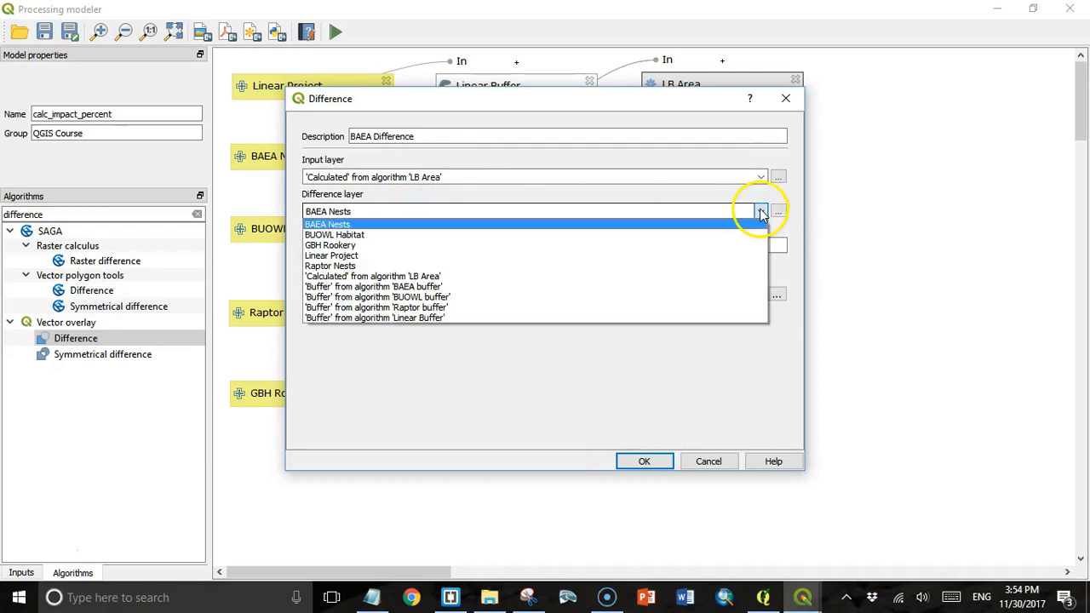
pyautogui.click(653, 296)
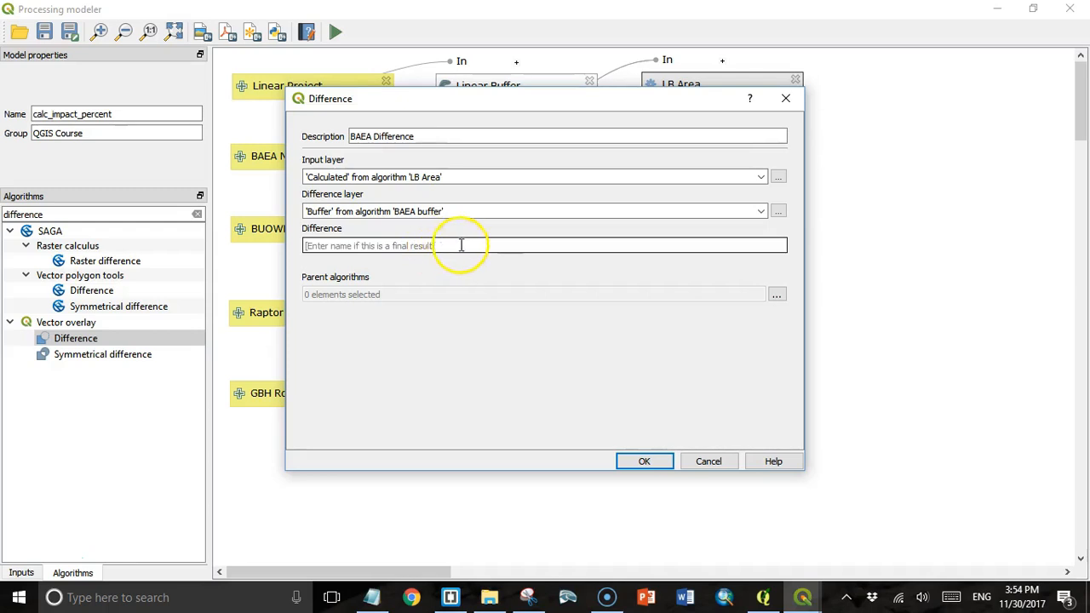
pyautogui.click(776, 295)
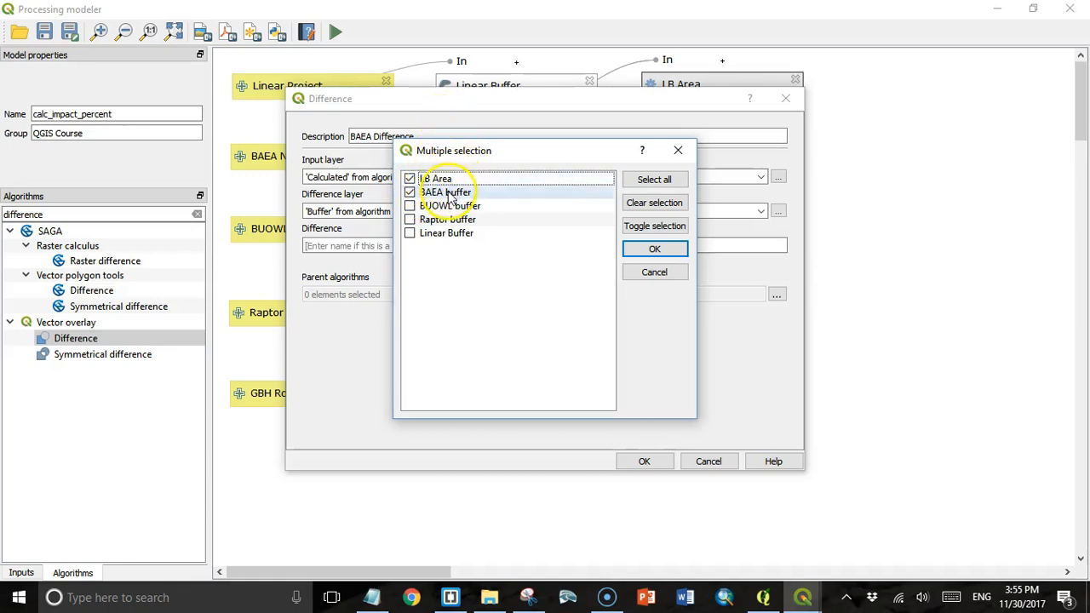
pyautogui.click(654, 249)
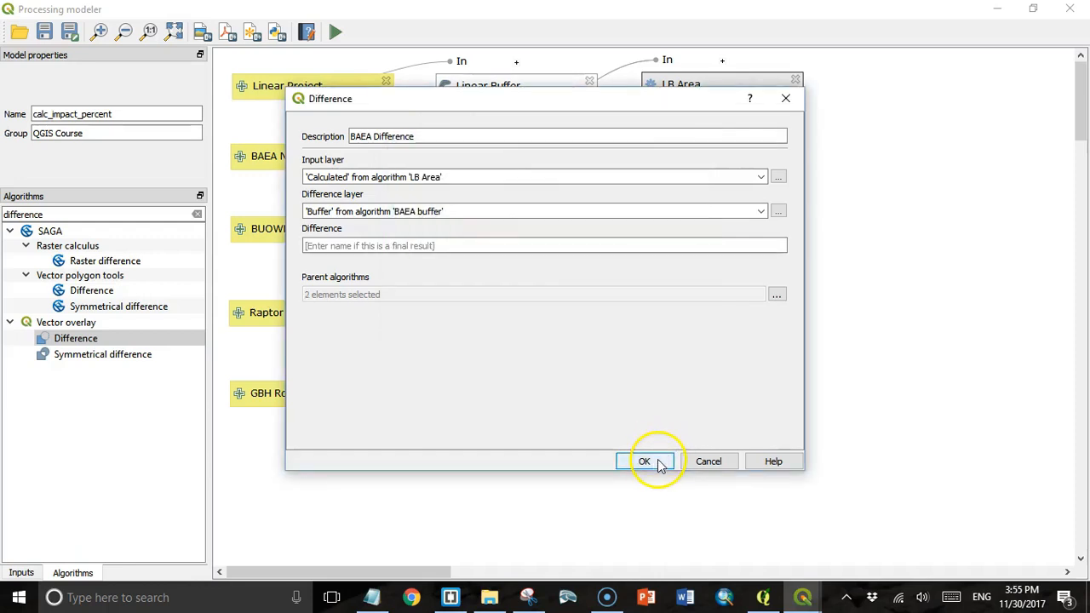
pyautogui.click(659, 463)
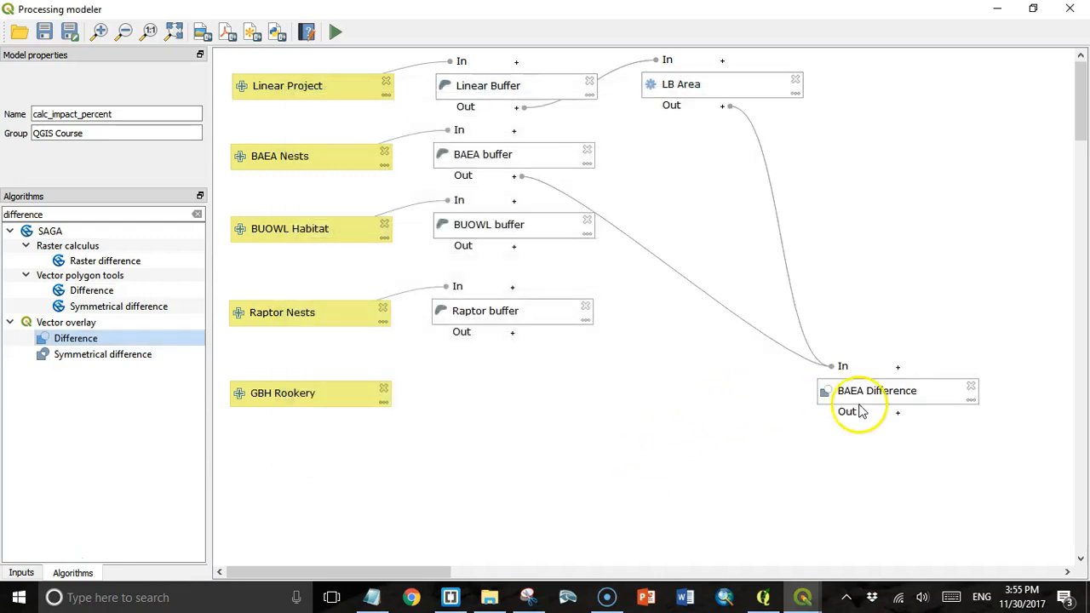
# - Move BAEA Difference beside LB Area and start a new Difference step described BUOWL
pyautogui.moveTo(872, 396); pyautogui.dragTo(698, 159)
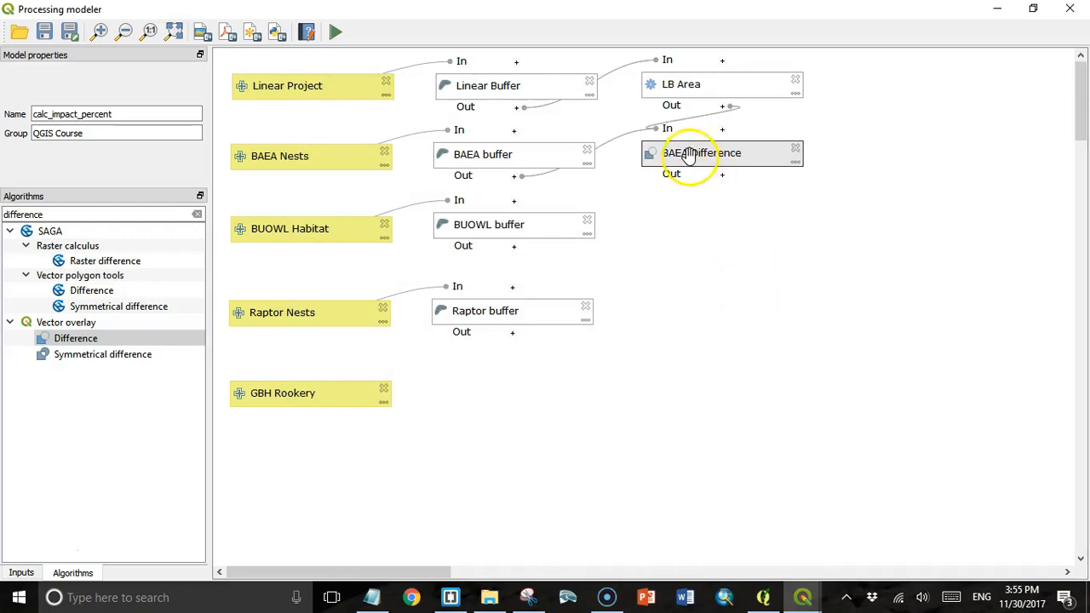
pyautogui.click(84, 340)
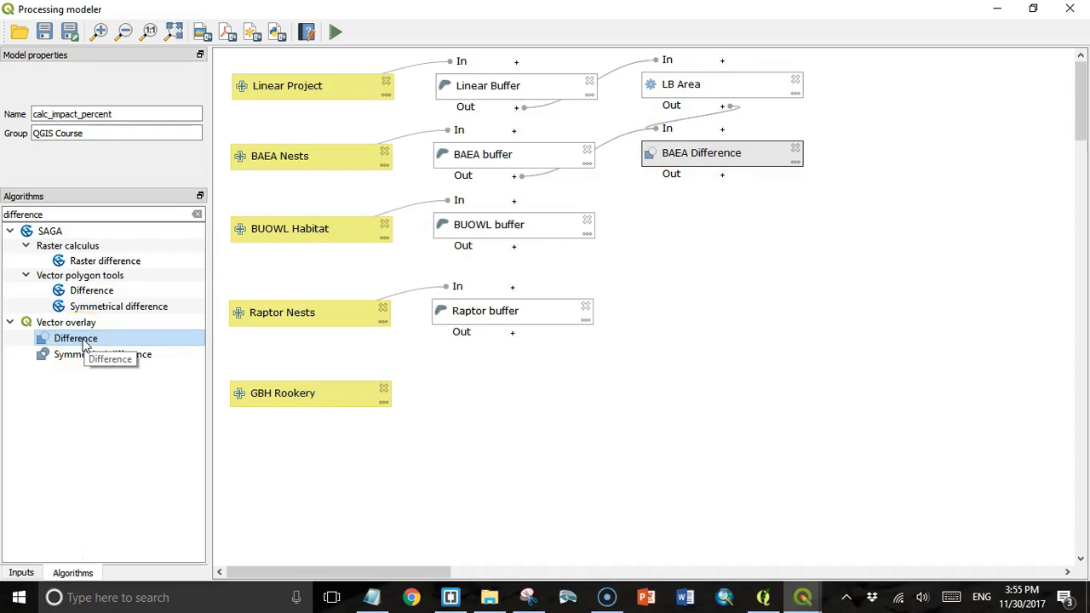
pyautogui.doubleClick(84, 340)
pyautogui.click(352, 137)
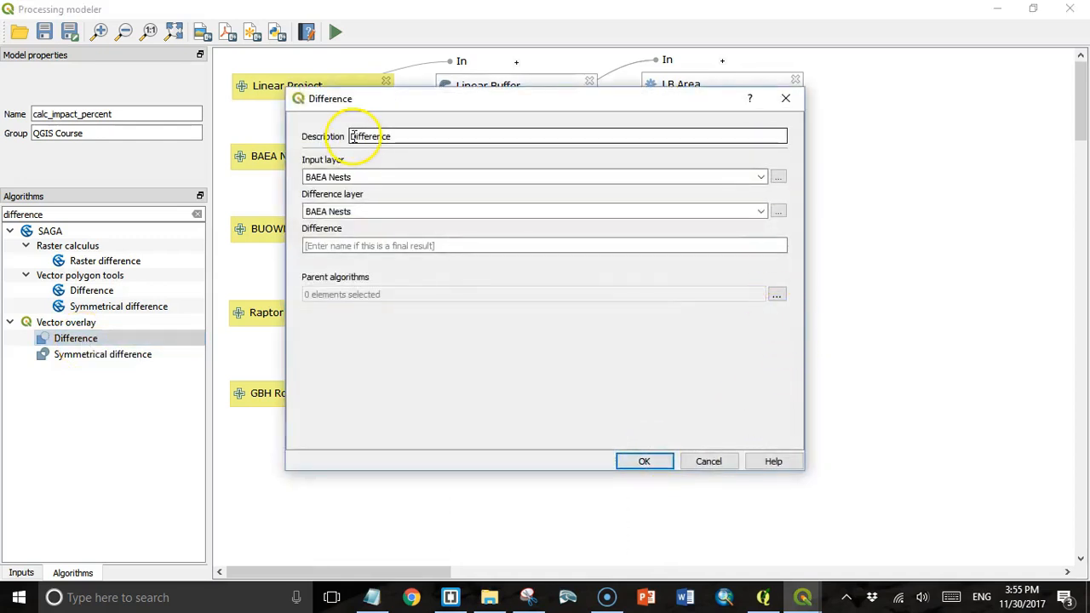
pyautogui.write('BUOWL')
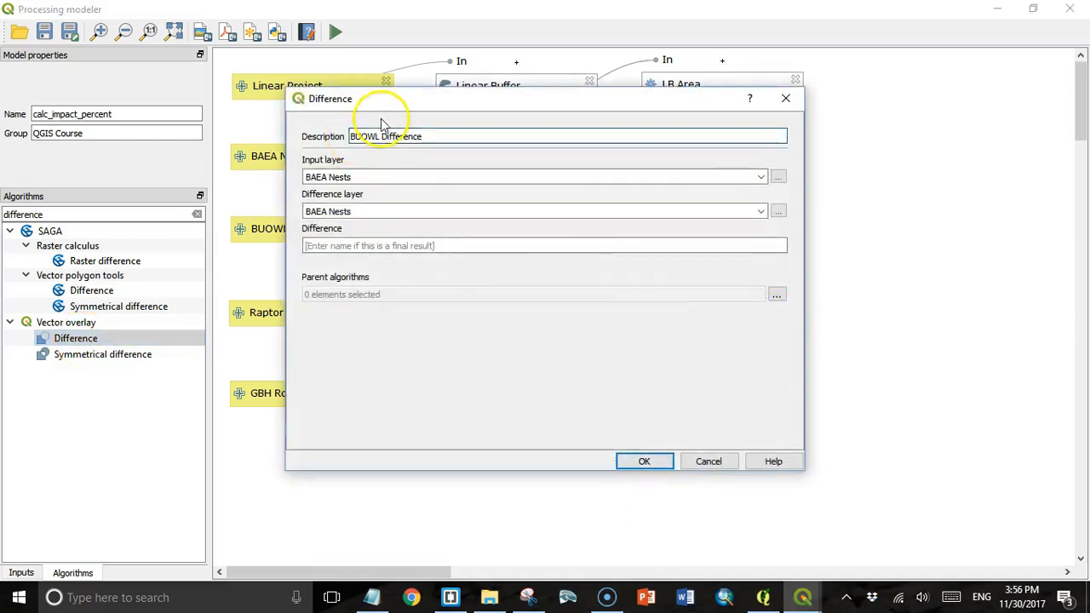
# - Use the BAEA Difference output as input, subtract the BUOWL buffer, set both as parents, and add it
pyautogui.click(761, 177)
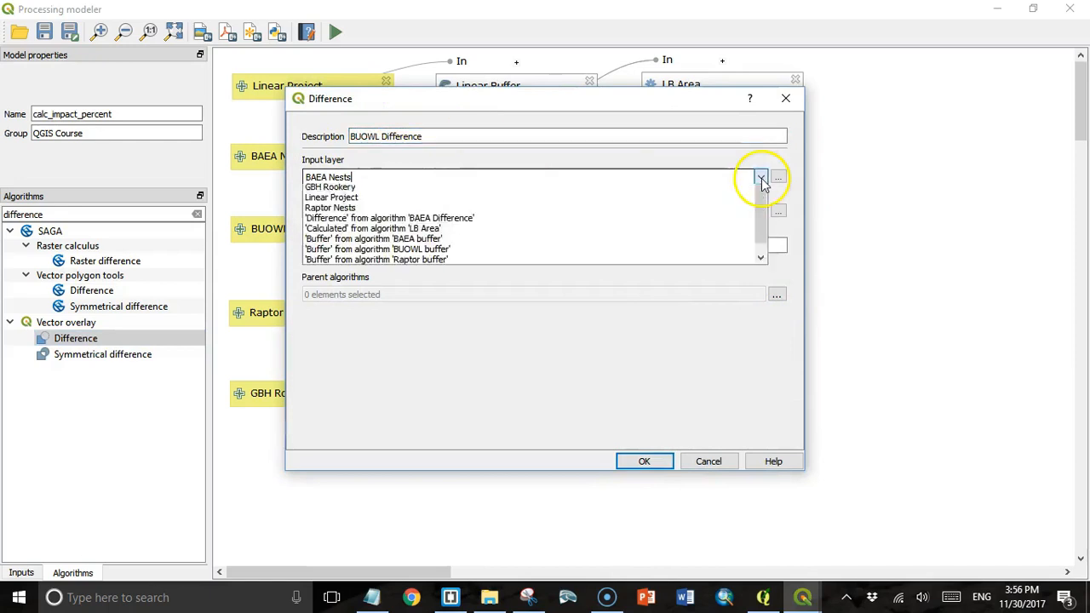
pyautogui.click(621, 243)
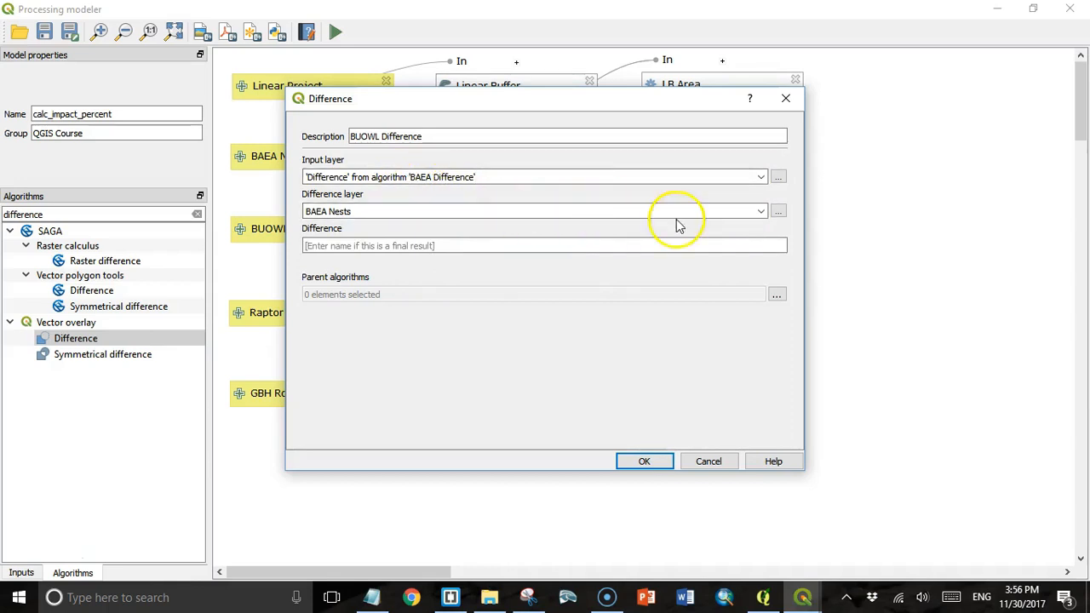
pyautogui.click(761, 211)
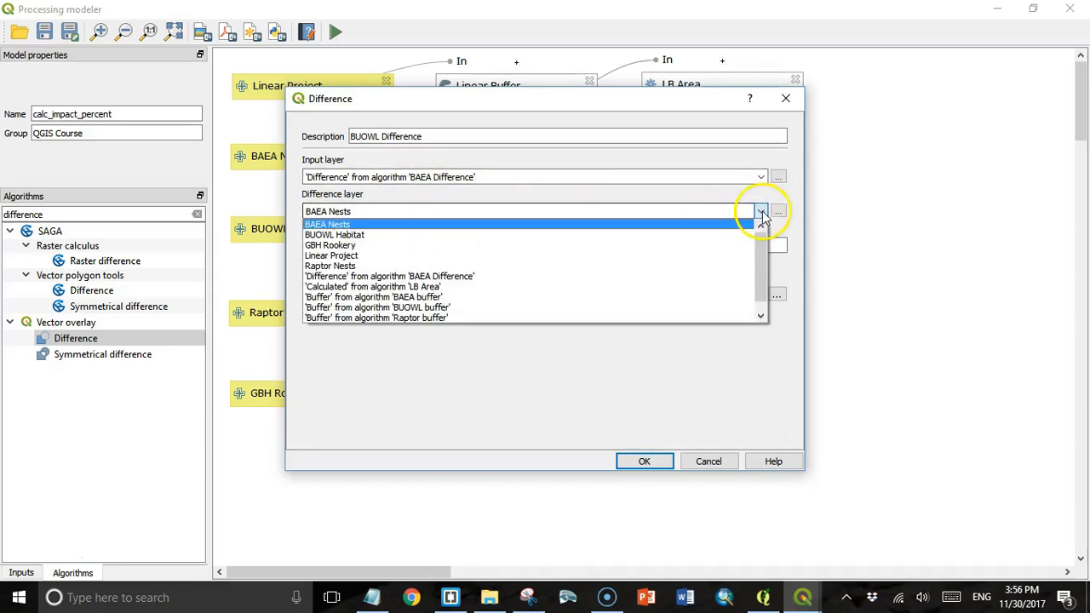
pyautogui.click(696, 307)
pyautogui.click(777, 295)
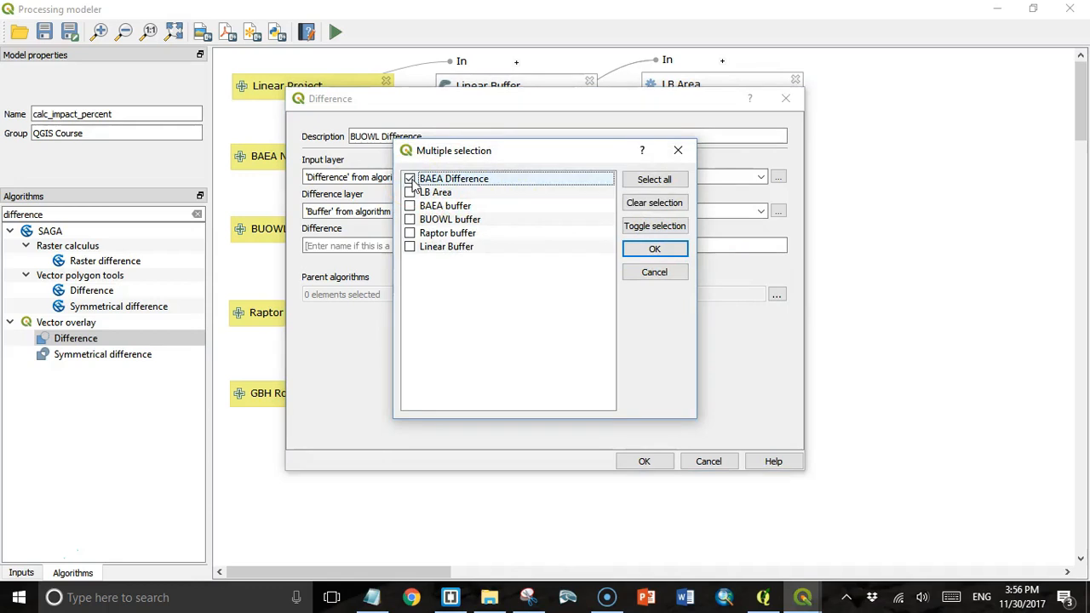
pyautogui.click(411, 220)
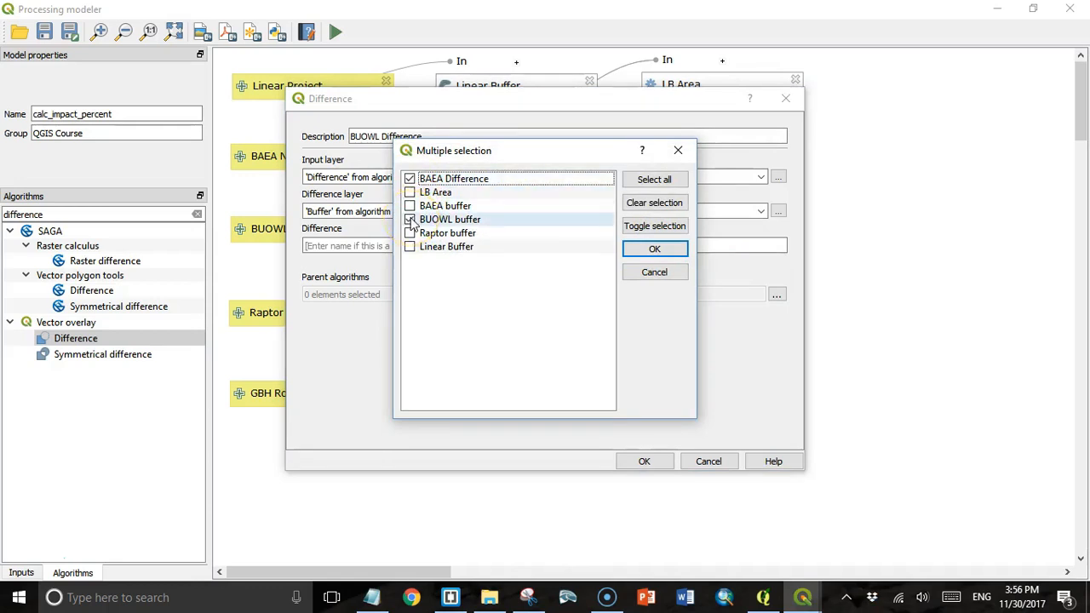
pyautogui.click(654, 251)
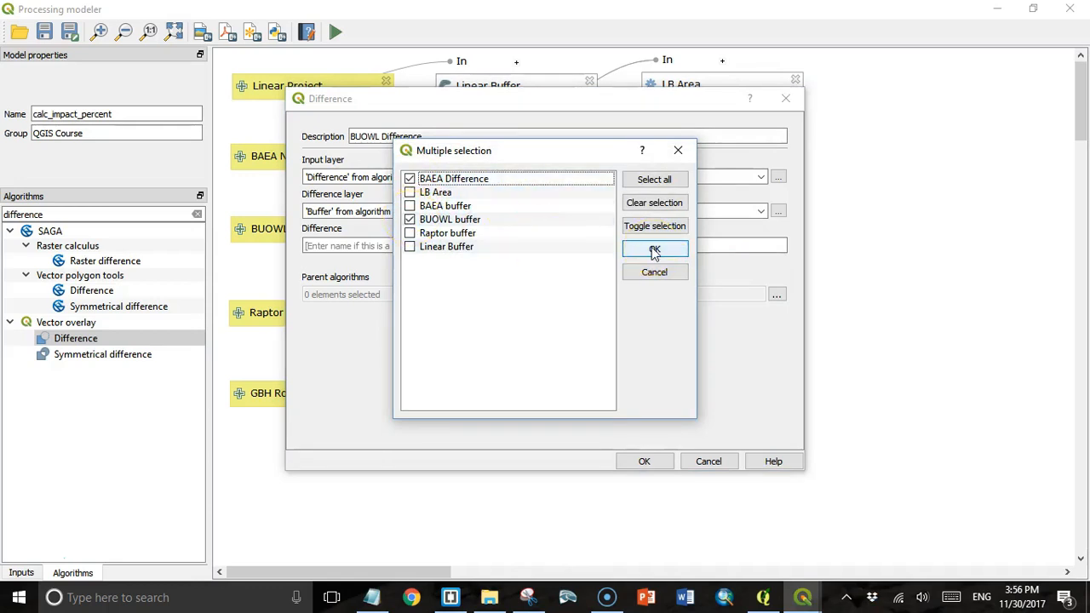
pyautogui.click(652, 460)
pyautogui.click(88, 348)
# - Add a Raptor Difference step: BUOWL Difference output minus the Raptor buffer, with both as parents
pyautogui.doubleClick(87, 348)
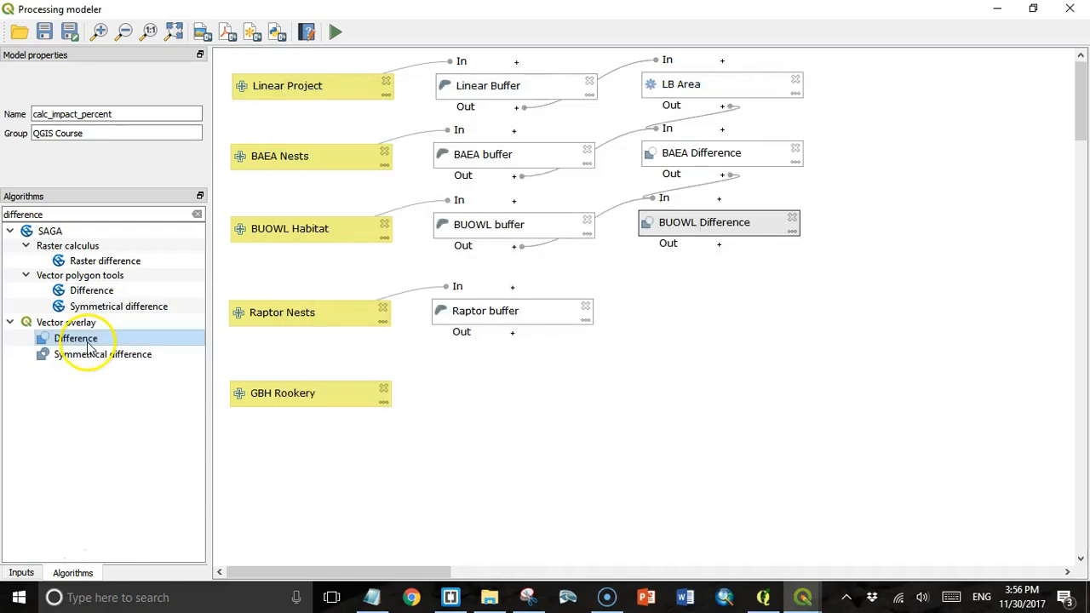
pyautogui.click(353, 138)
pyautogui.write('Raptor Difference')
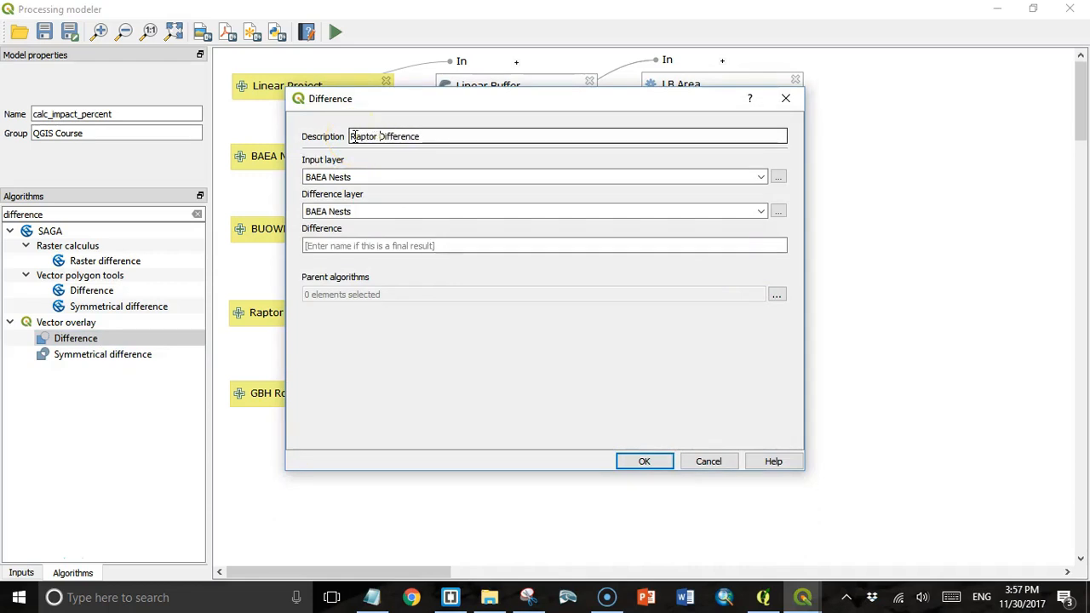
pyautogui.click(761, 177)
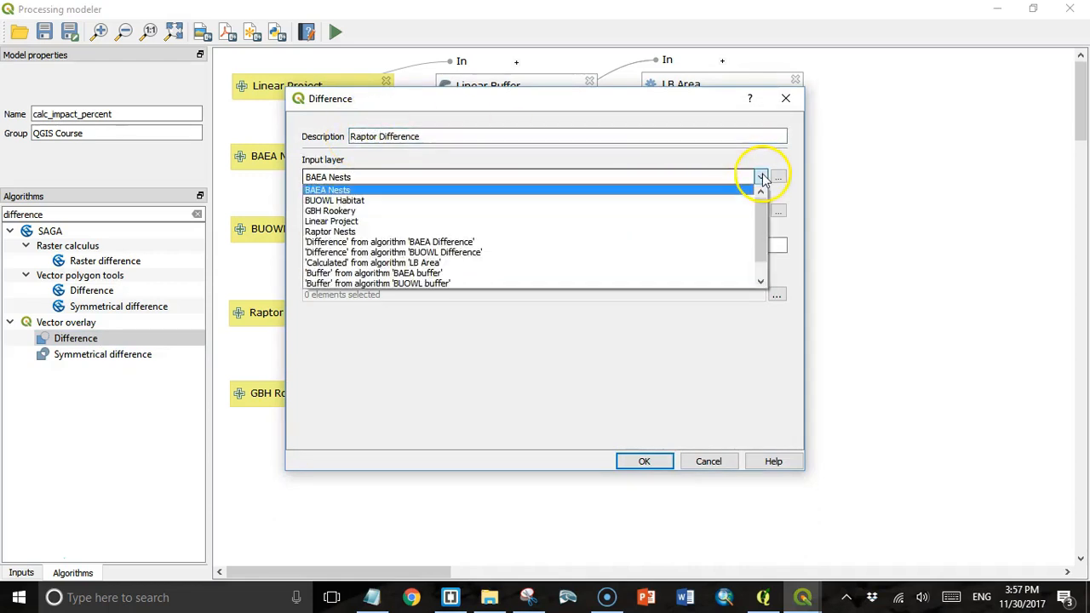
pyautogui.click(665, 253)
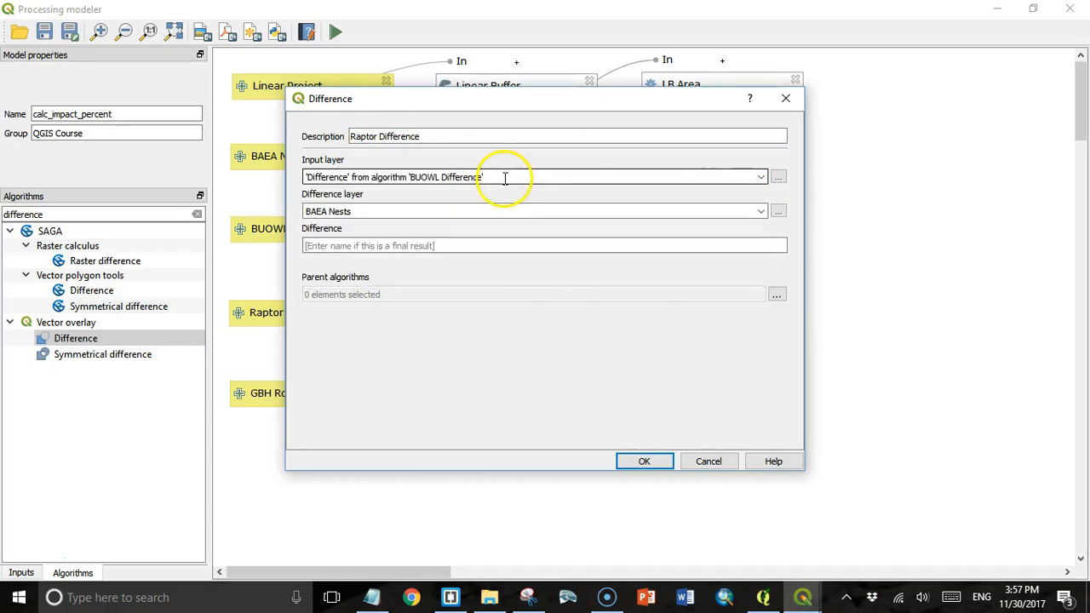
pyautogui.click(759, 211)
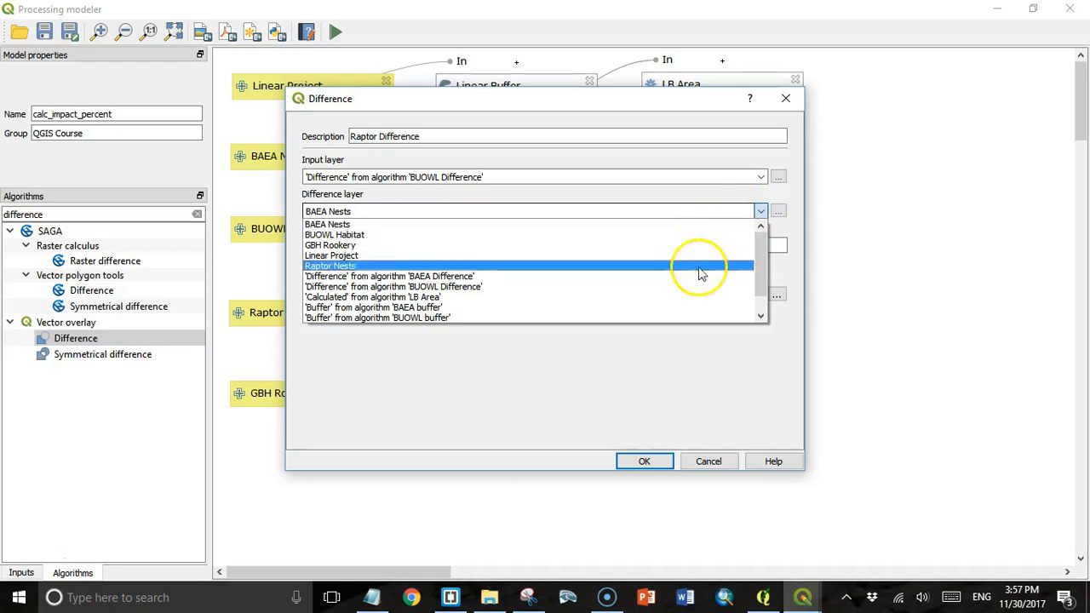
pyautogui.moveTo(764, 272); pyautogui.dragTo(763, 290)
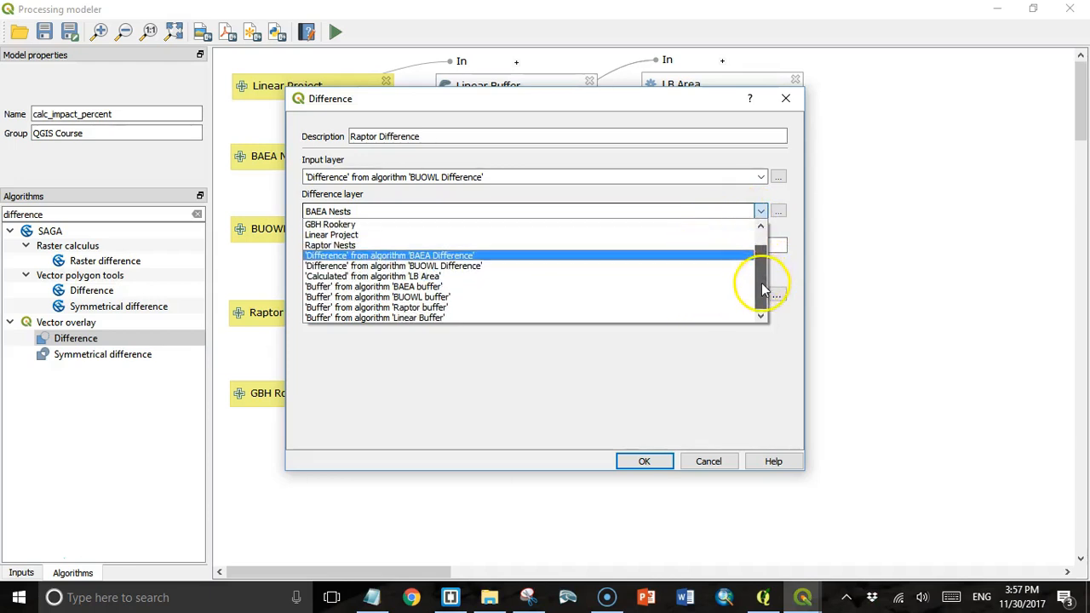
pyautogui.click(712, 308)
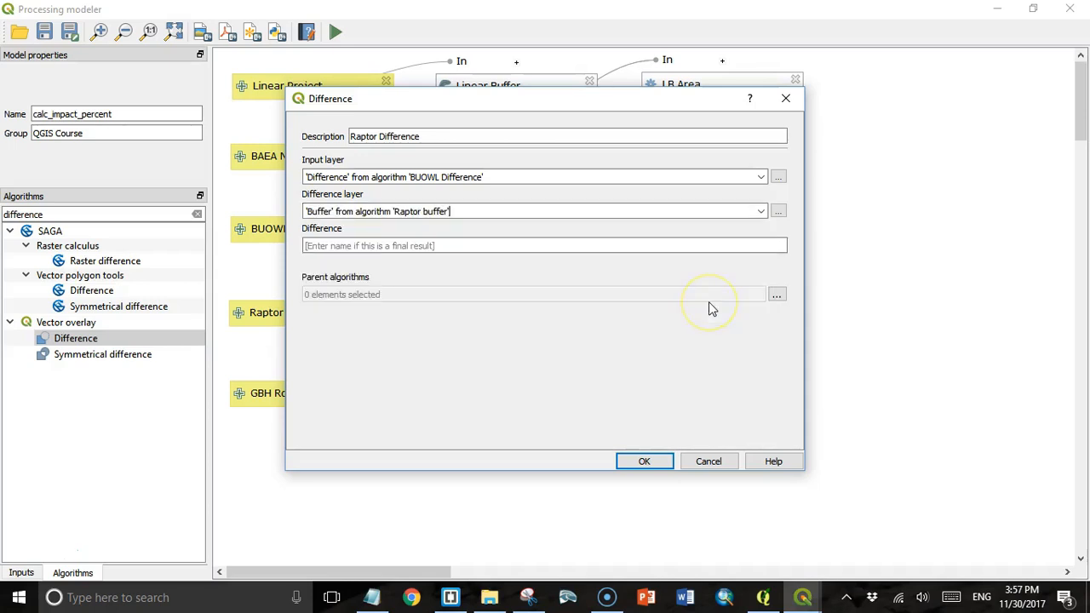
pyautogui.click(776, 294)
pyautogui.click(411, 192)
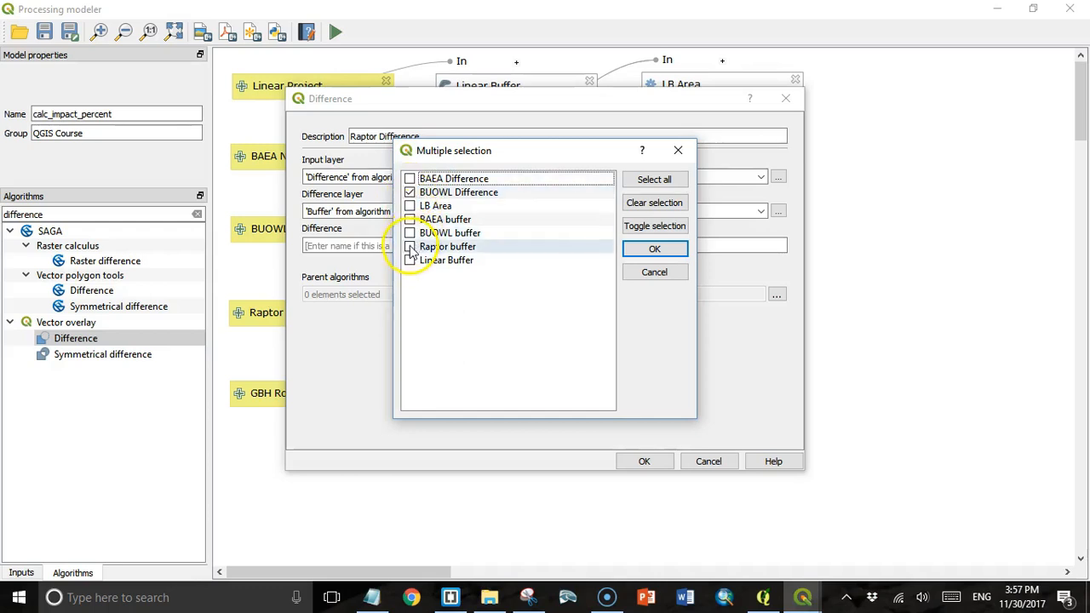
pyautogui.click(655, 249)
pyautogui.click(644, 460)
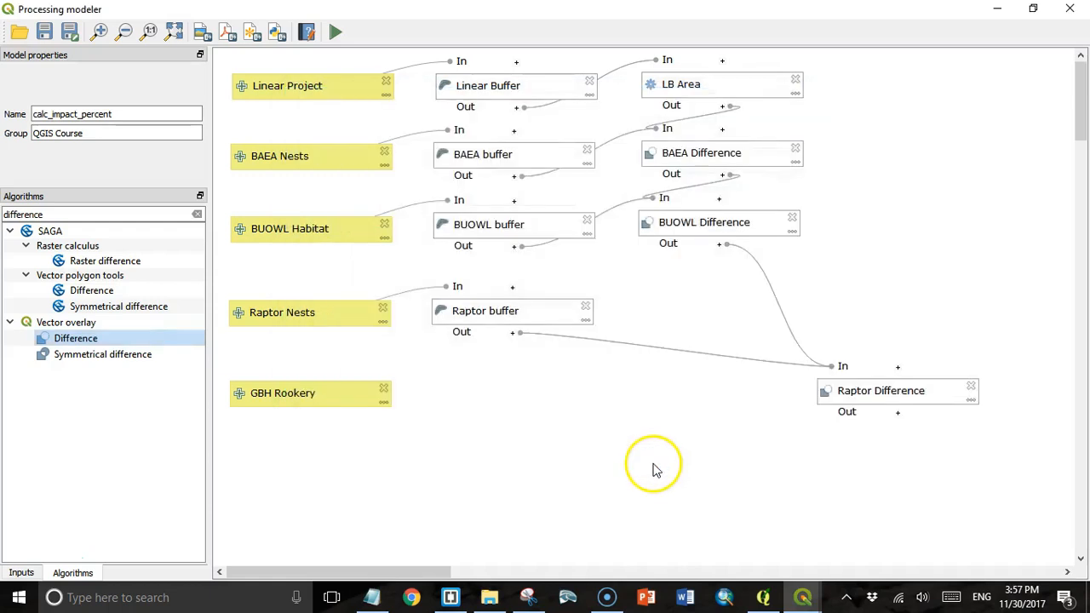
# - Place Raptor Difference below BUOWL Difference and start a GBH Difference step on the Raptor Difference output
pyautogui.moveTo(857, 389); pyautogui.dragTo(679, 308)
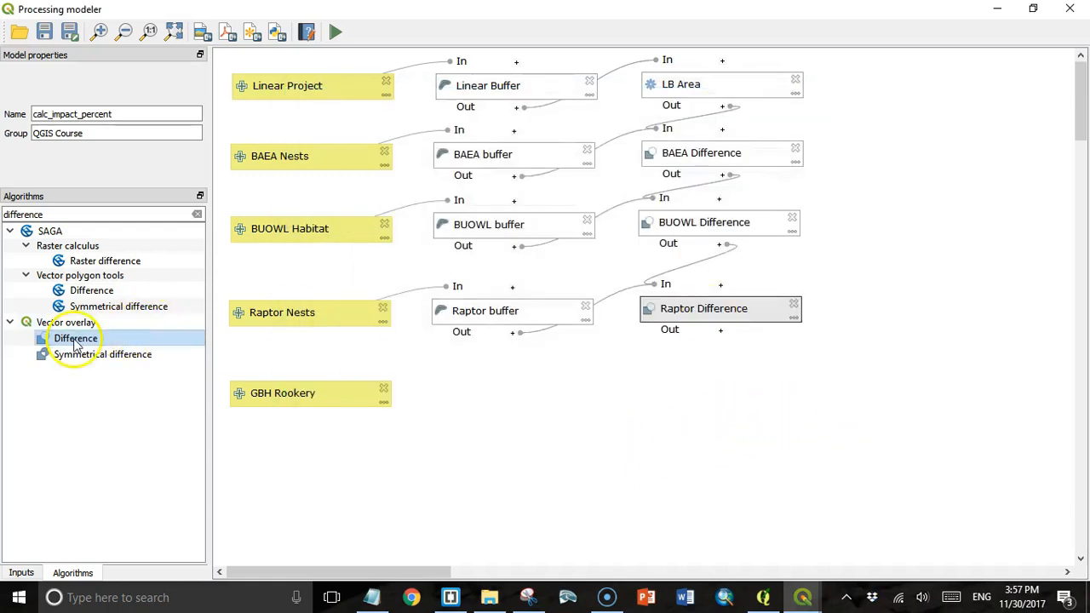
pyautogui.doubleClick(75, 339)
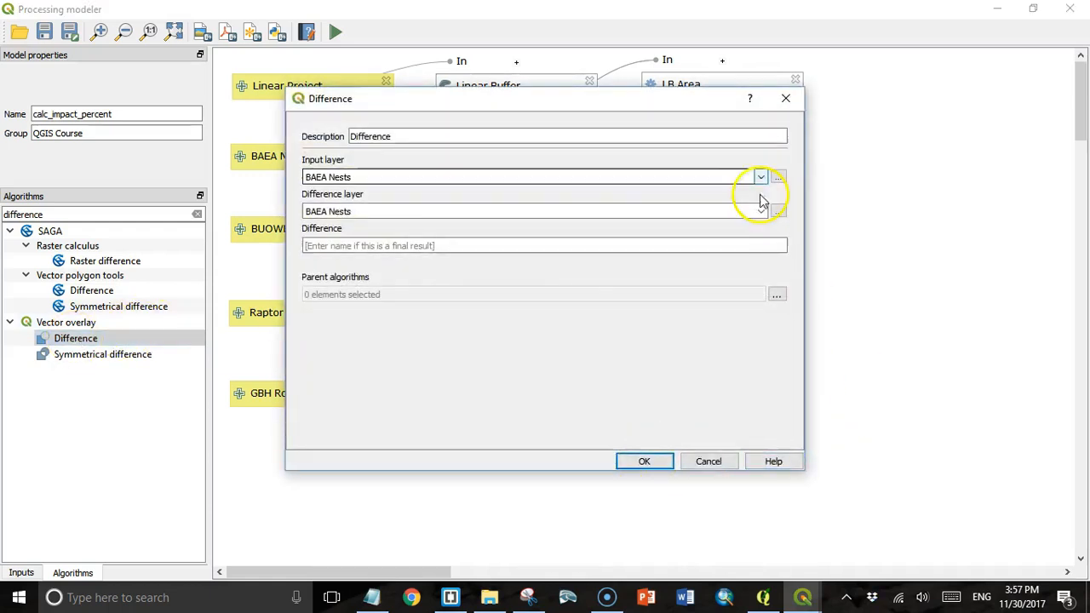
pyautogui.write('GBH')
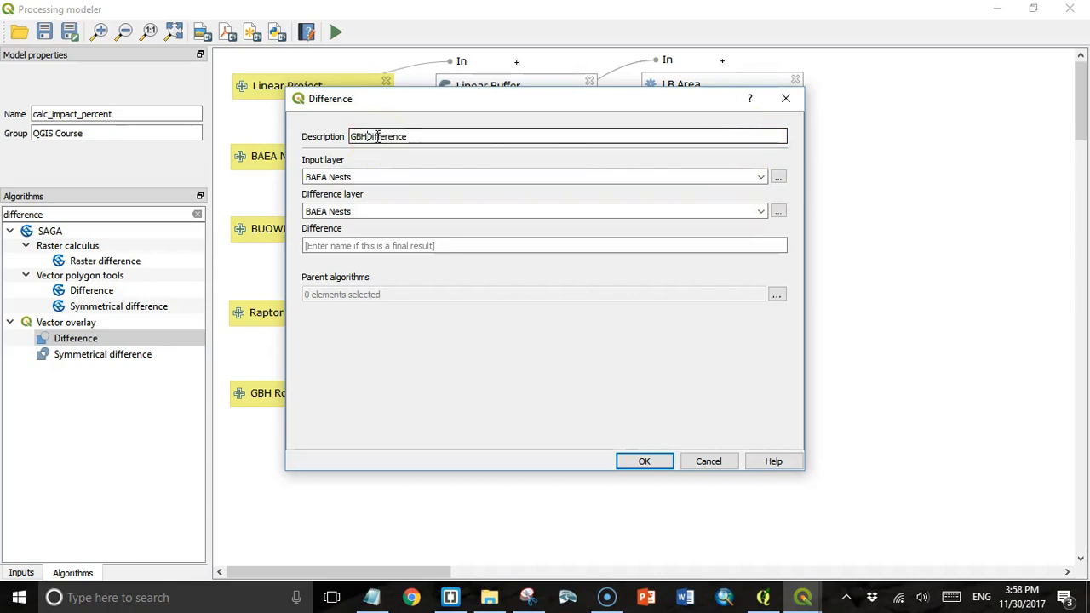
pyautogui.click(384, 135)
pyautogui.click(761, 176)
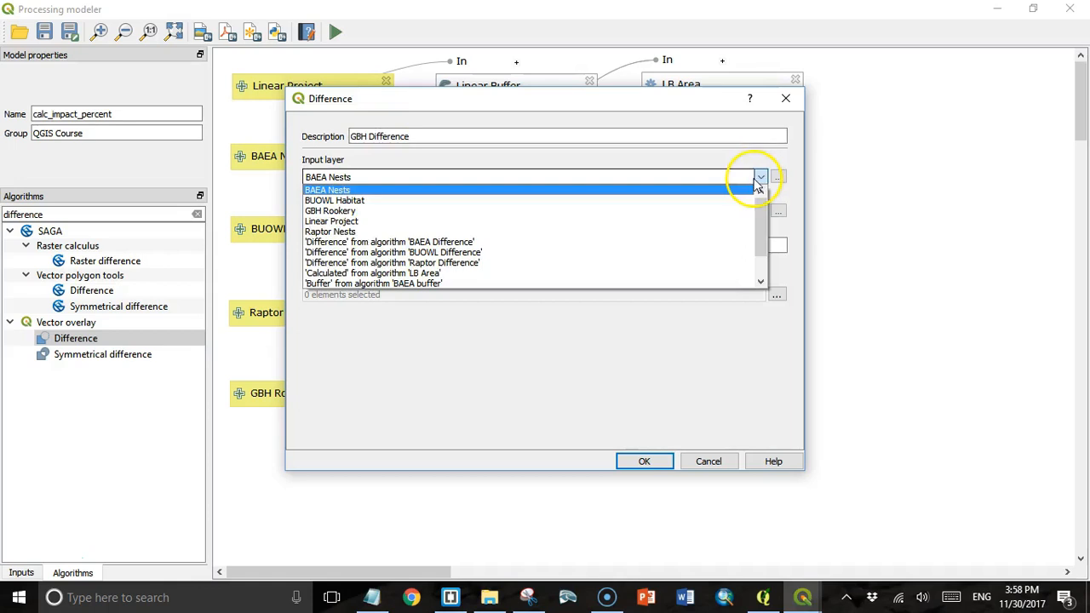
pyautogui.click(684, 263)
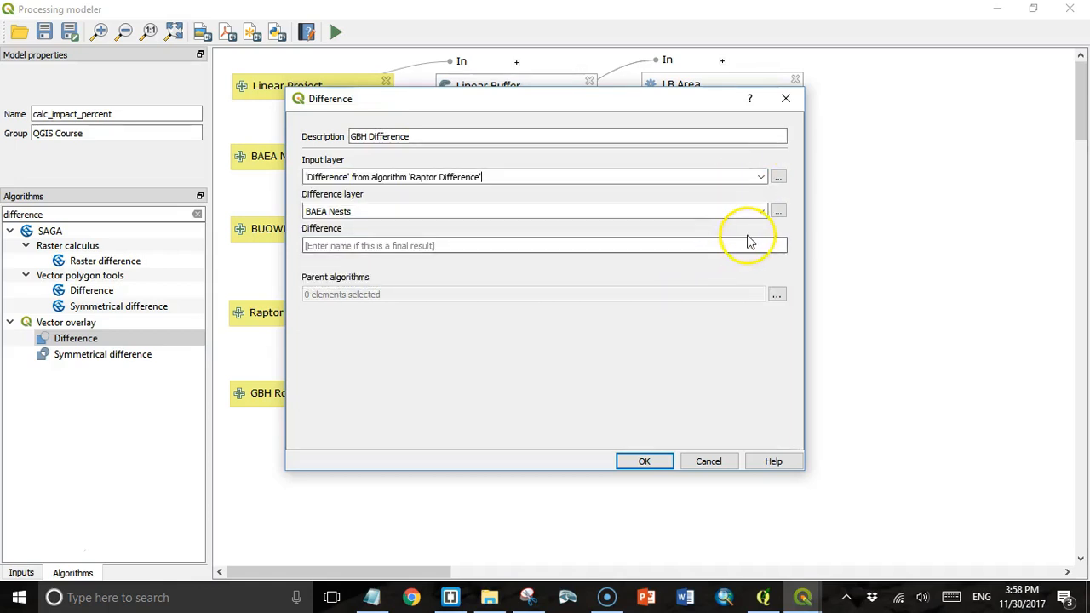
# - Subtract the GBH Rookery layer, make Raptor Difference the parent, and add the GBH Difference step
pyautogui.click(760, 211)
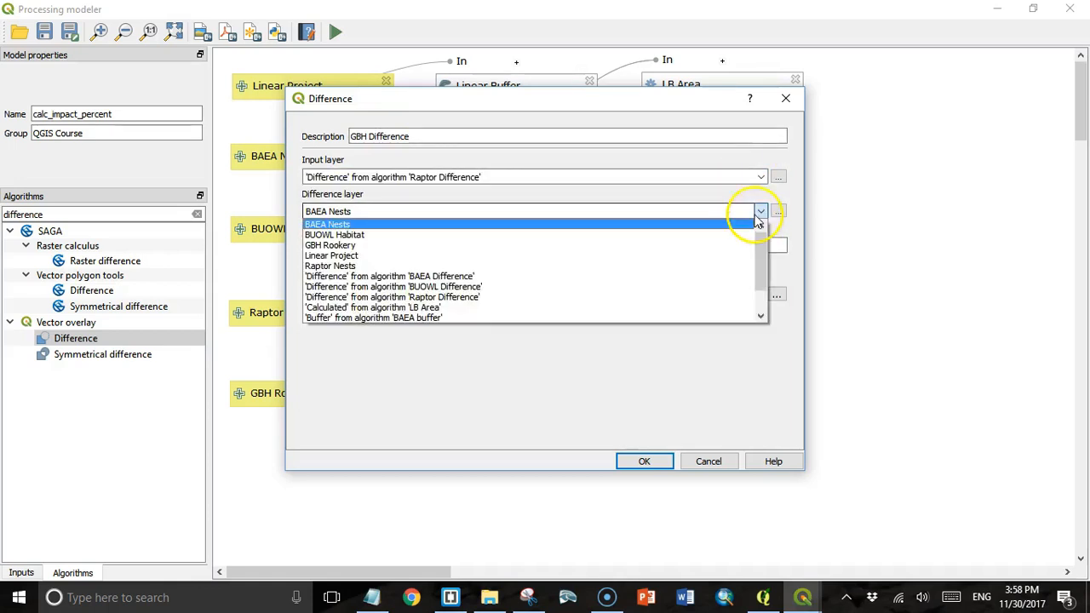
pyautogui.click(682, 245)
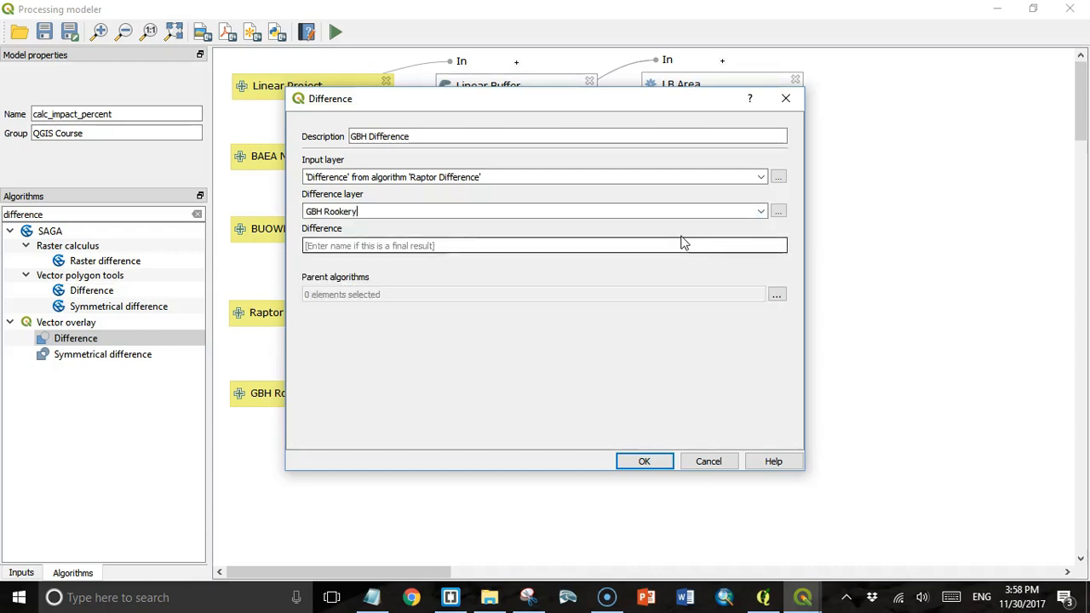
pyautogui.click(776, 294)
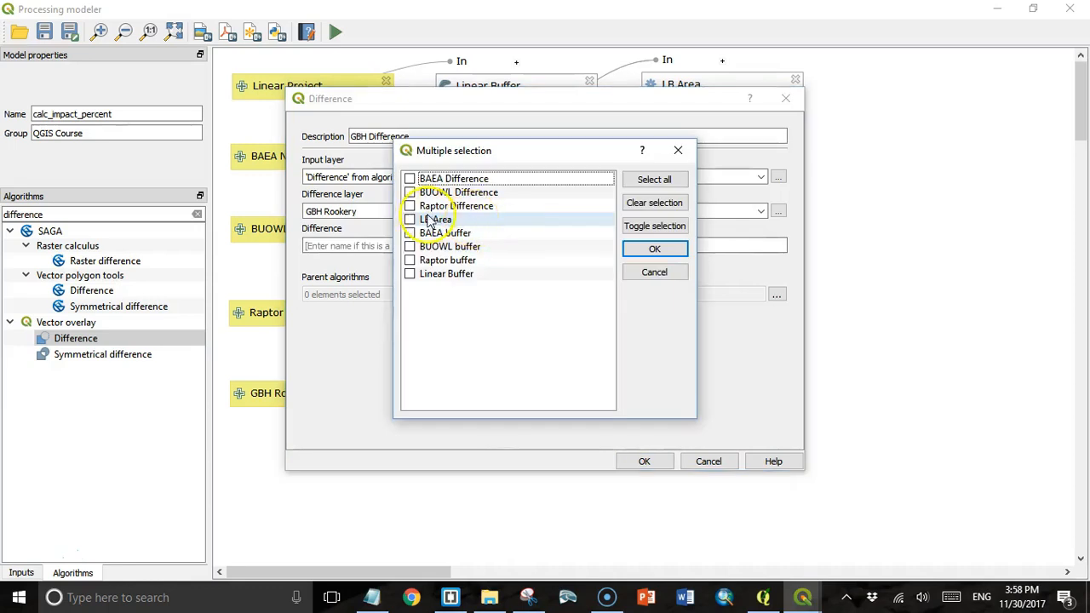
pyautogui.click(410, 206)
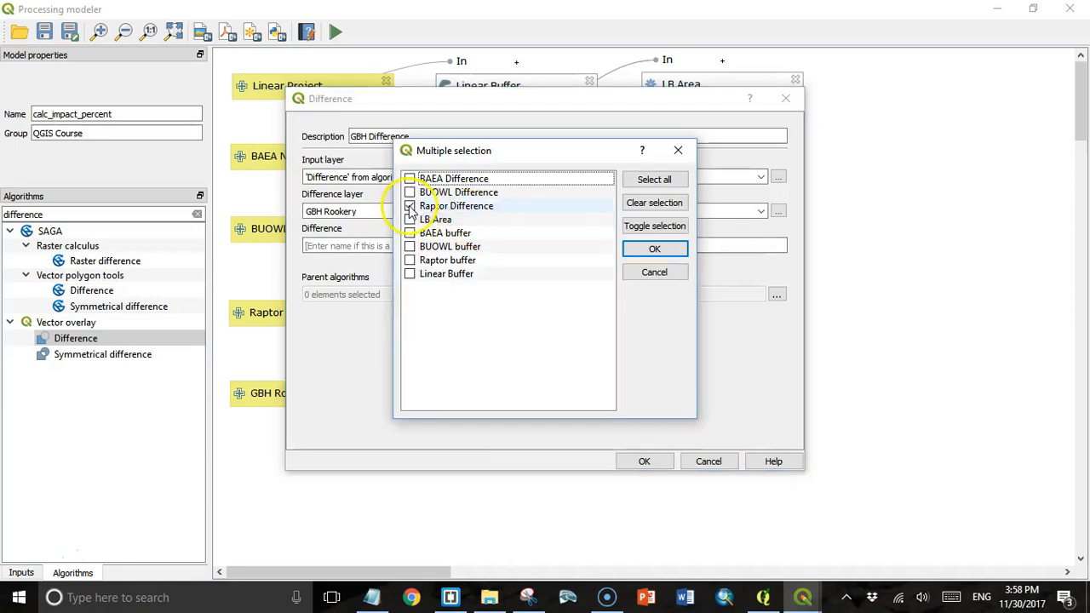
pyautogui.click(651, 248)
pyautogui.click(654, 462)
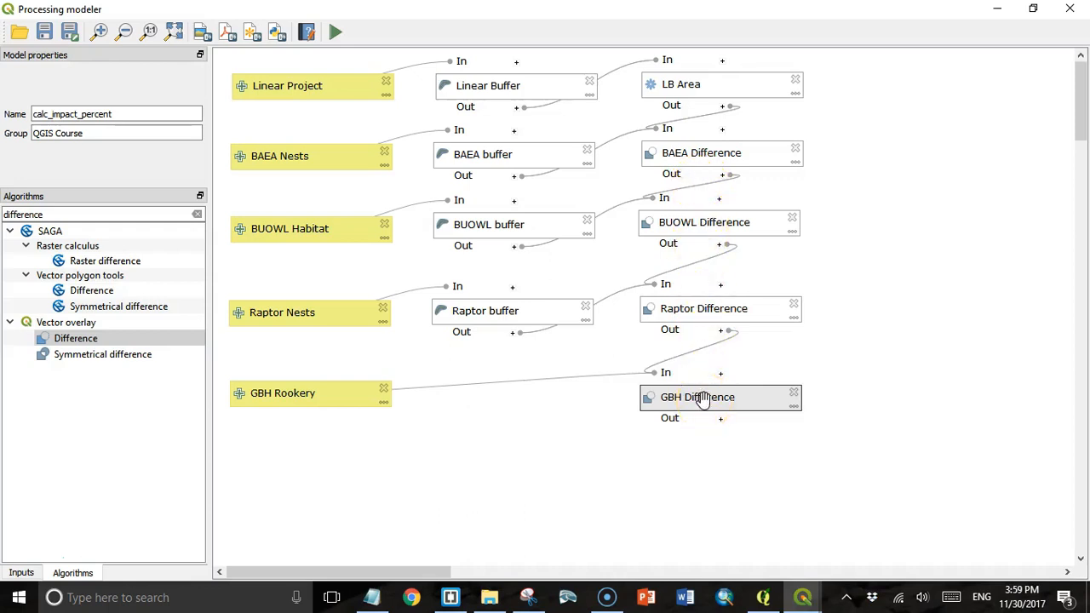
pyautogui.click(676, 396)
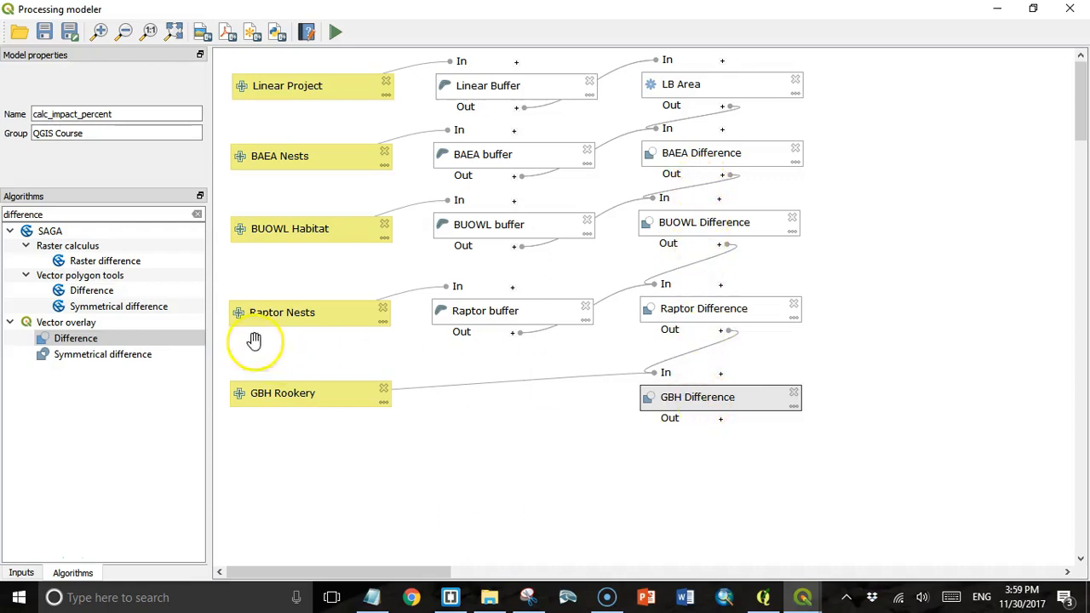
pyautogui.moveTo(60, 214); pyautogui.dragTo(5, 213)
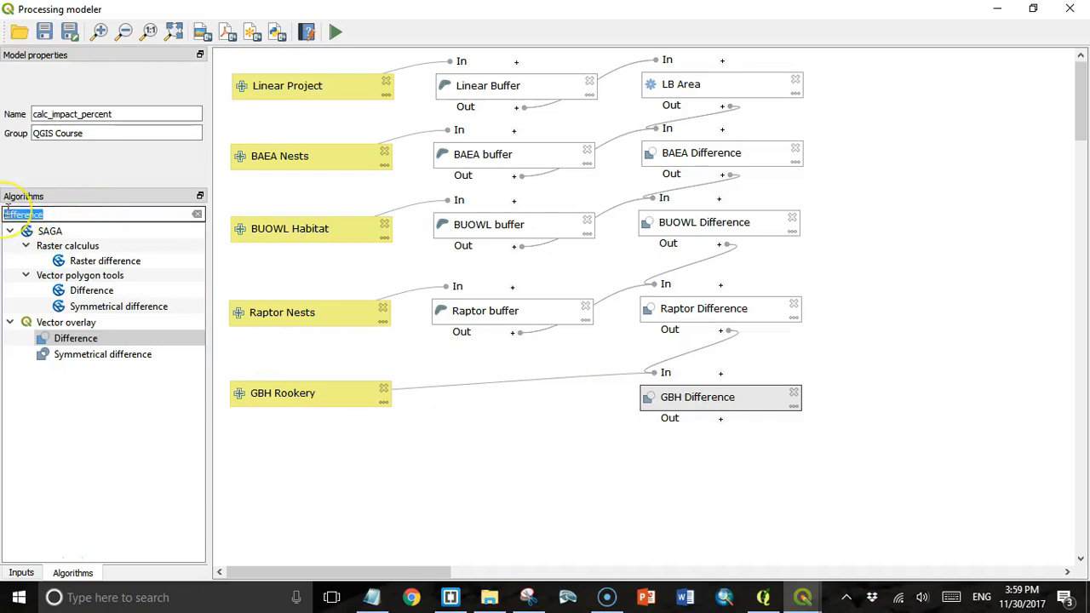
# - Add a Field calculator step described Impact, taking the GBH Difference output as input
pyautogui.write('e')
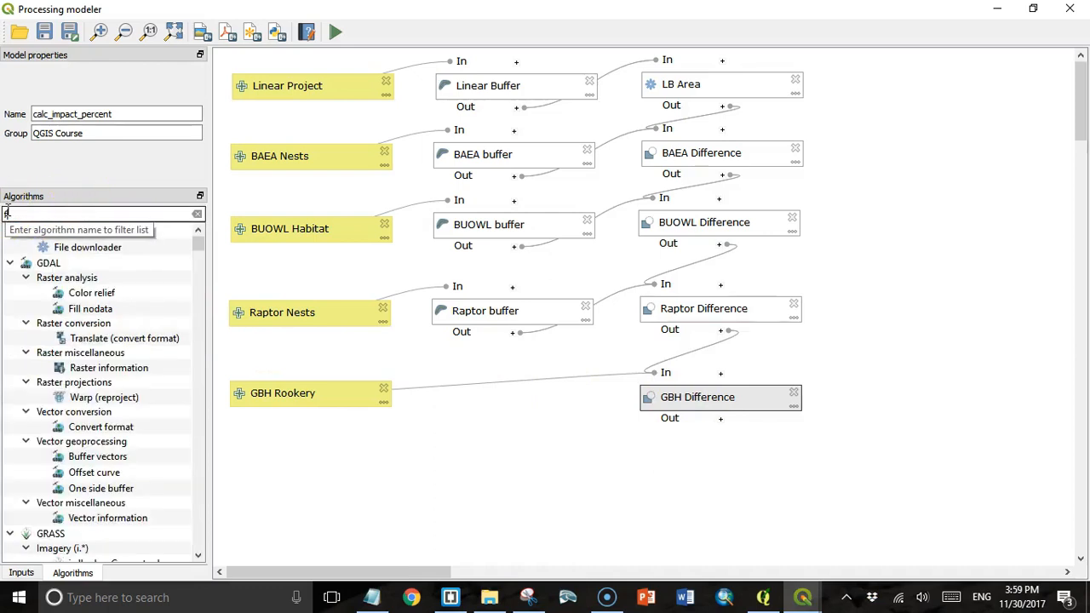
pyautogui.write('ield ca')
pyautogui.moveTo(86, 309); pyautogui.dragTo(415, 164)
pyautogui.write('Impact calculator')
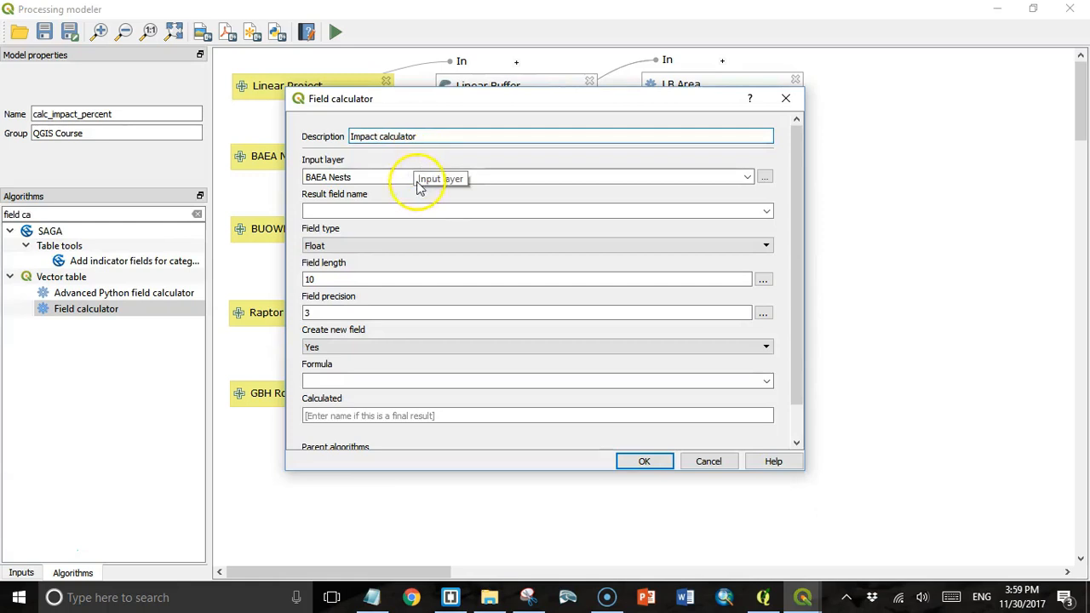
pyautogui.click(747, 177)
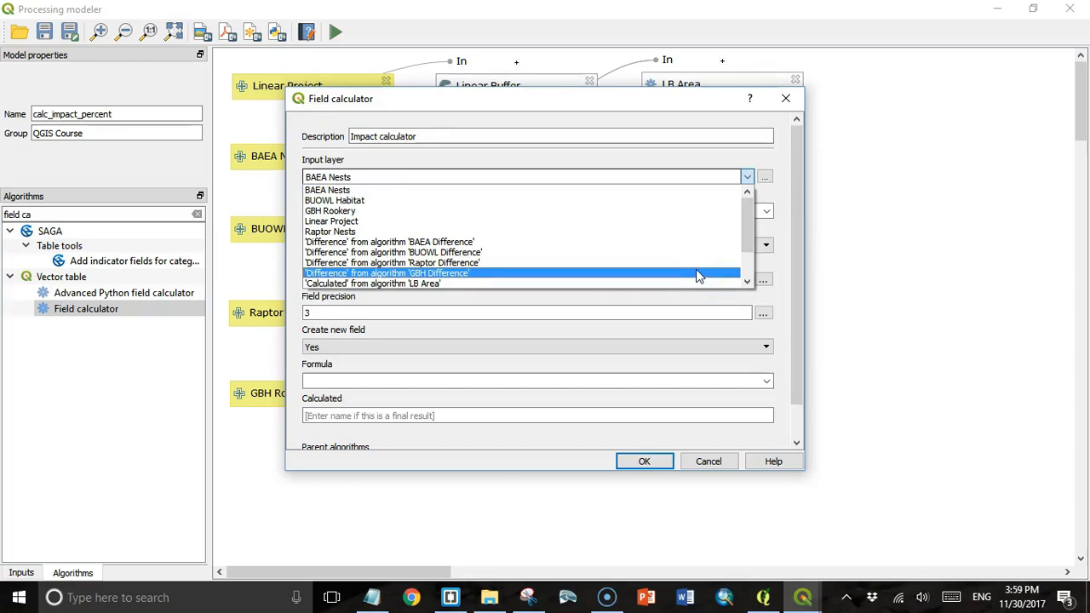
pyautogui.click(697, 274)
# - Set the result field to impact_ha with the formula $Area/10000
pyautogui.click(467, 210)
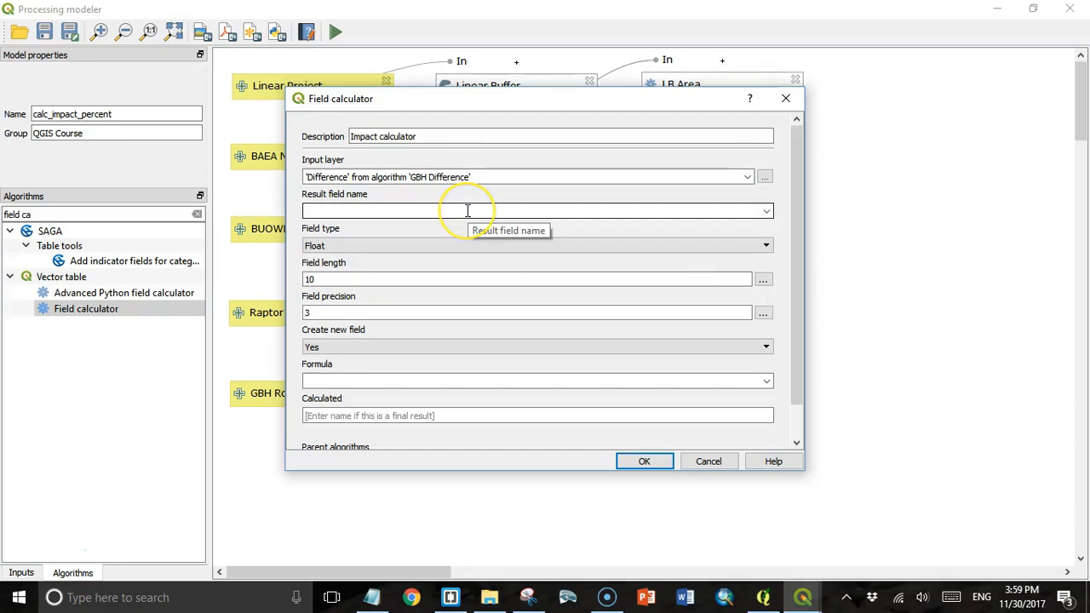
pyautogui.write('impact')
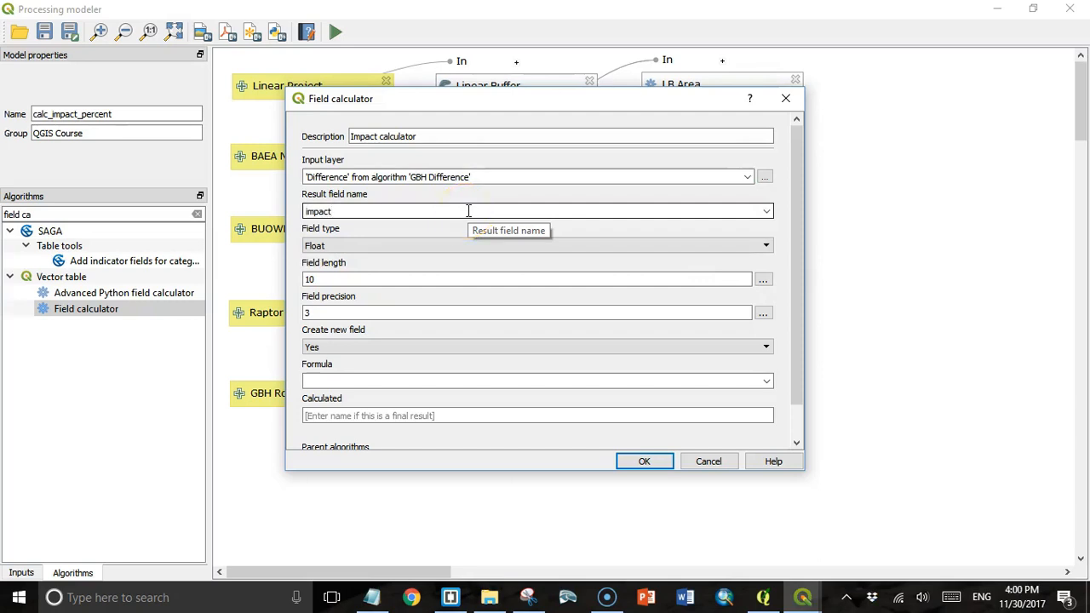
pyautogui.write('_ha')
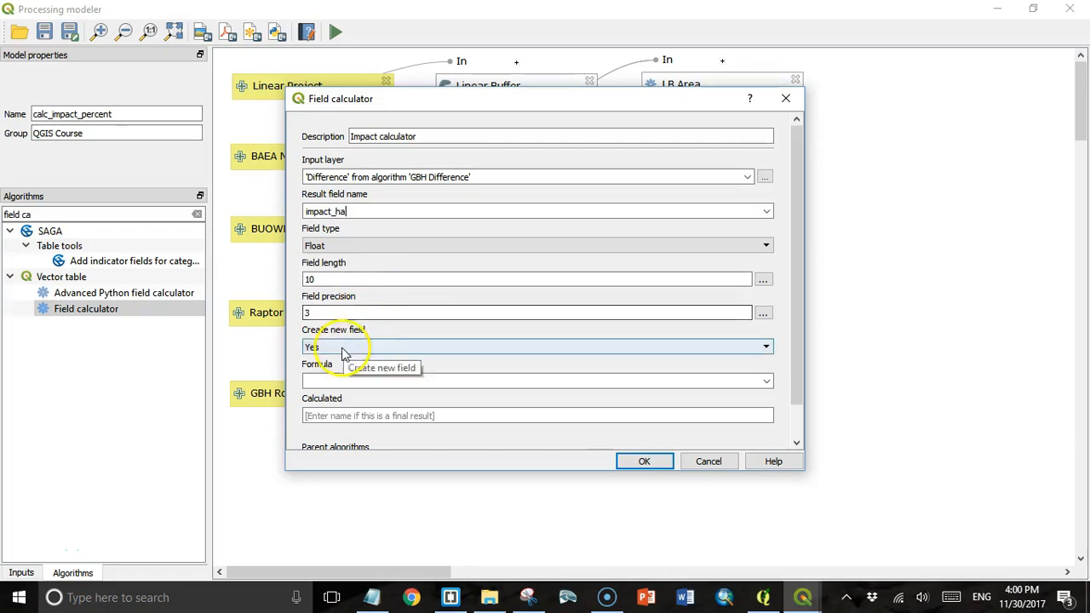
pyautogui.click(325, 381)
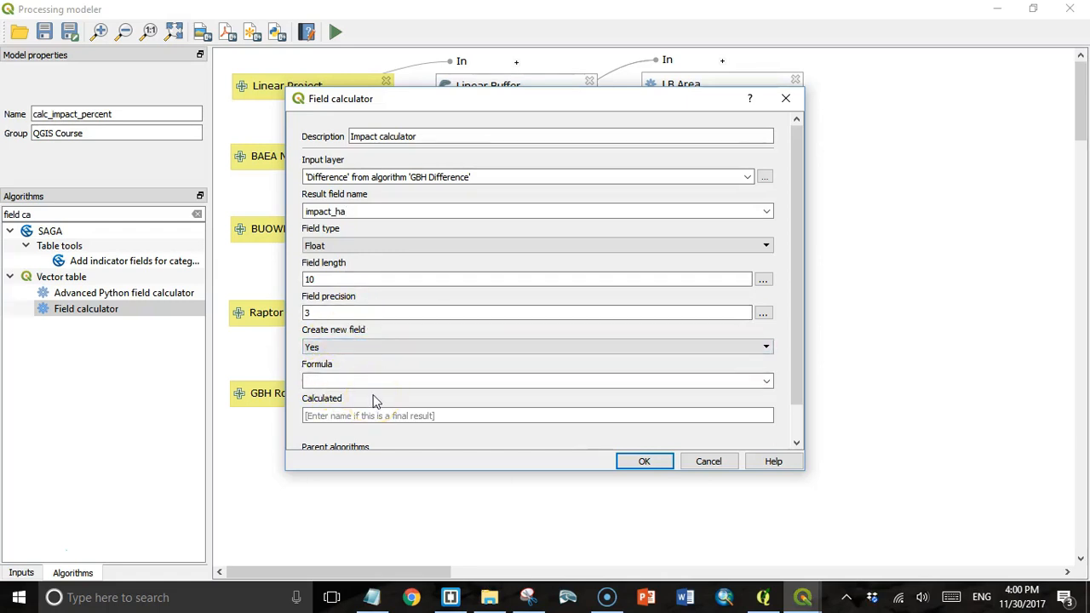
pyautogui.write('$Area/10')
pyautogui.press('Home')
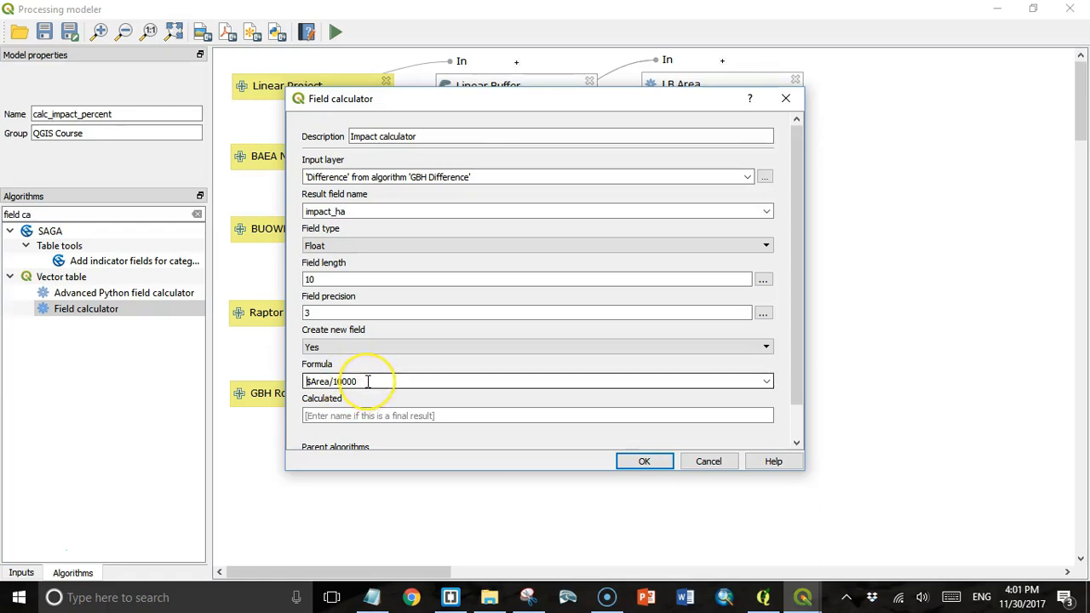
pyautogui.click(388, 381)
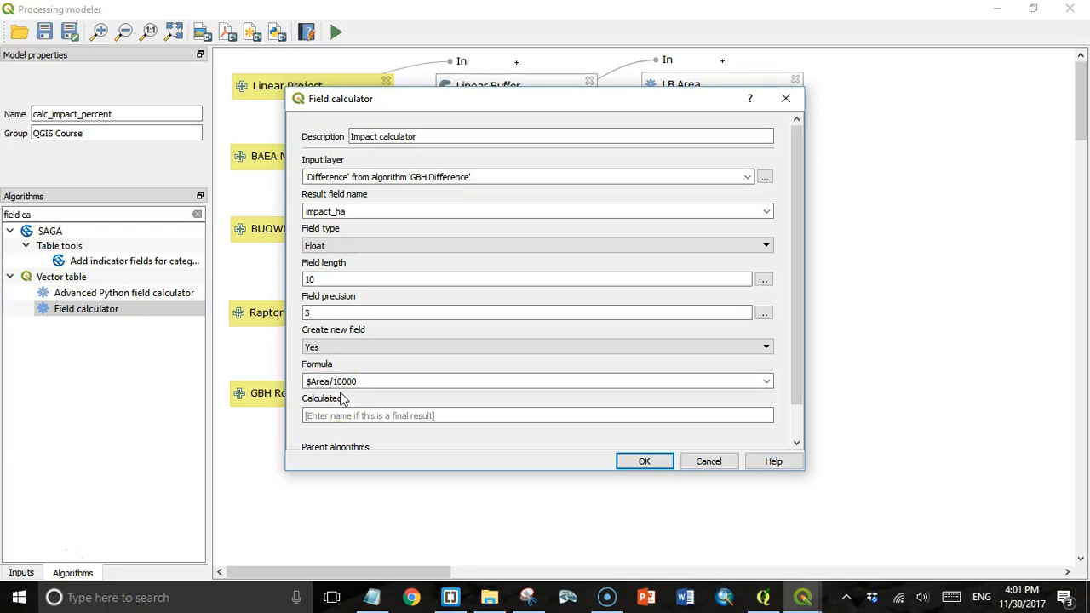
# - Change the formula to "area_ha"-($Area/10000), make GBH Difference the parent, and add the Impact calculator step
pyautogui.write('"area')
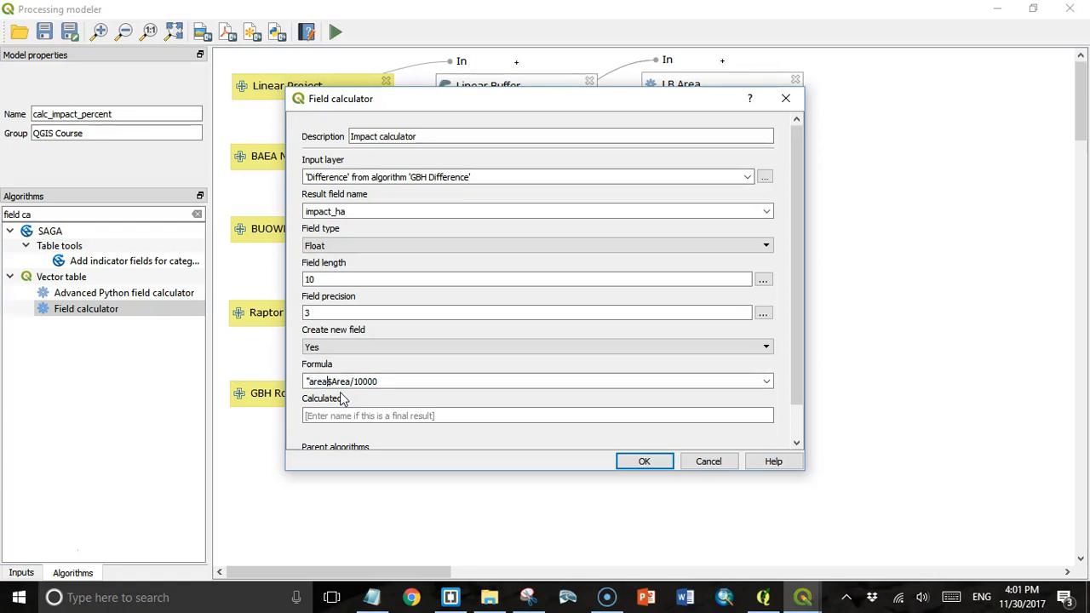
pyautogui.write('_ha"-(')
pyautogui.click(396, 380)
pyautogui.write(')')
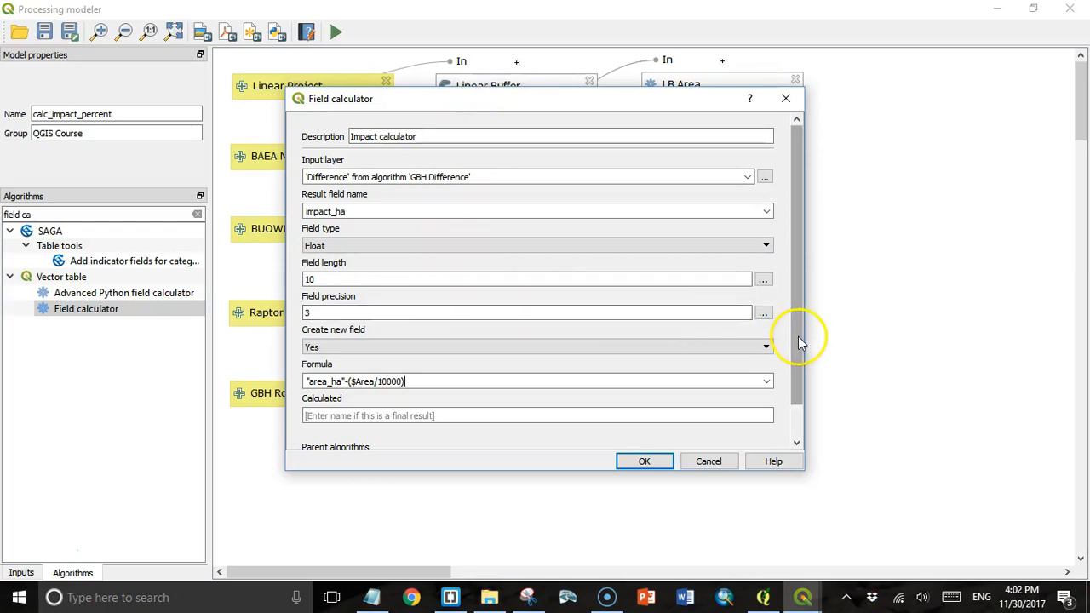
pyautogui.scroll(-2, 798, 336)
pyautogui.click(762, 426)
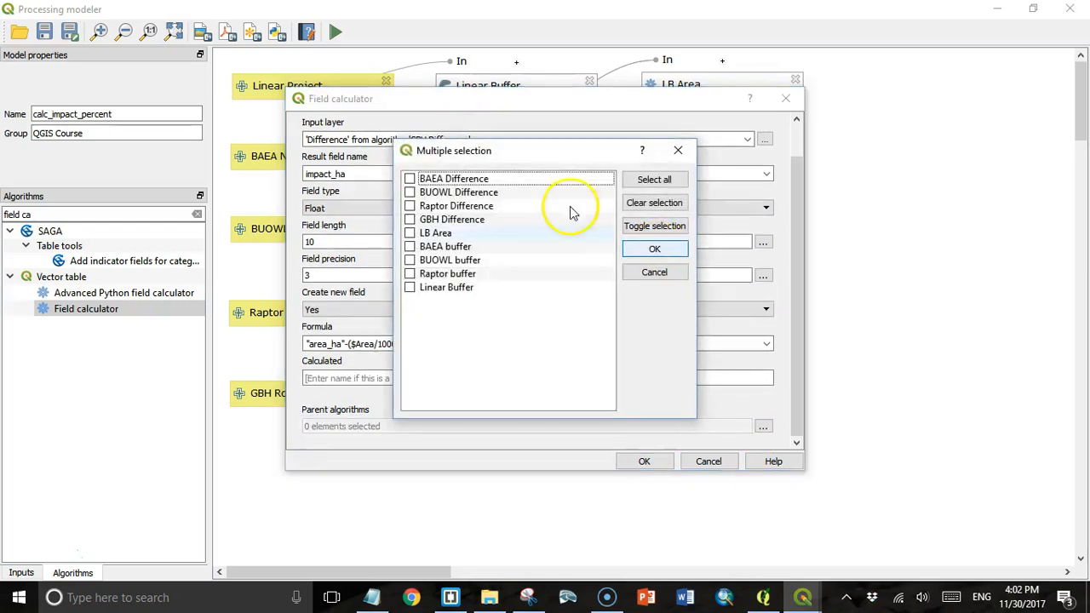
pyautogui.click(411, 220)
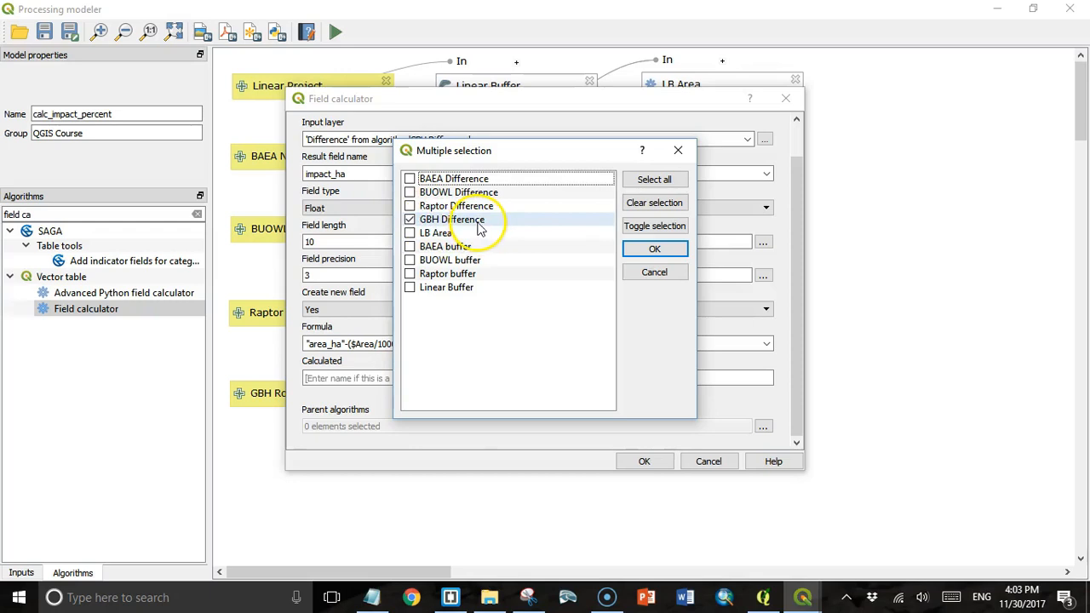
pyautogui.click(631, 251)
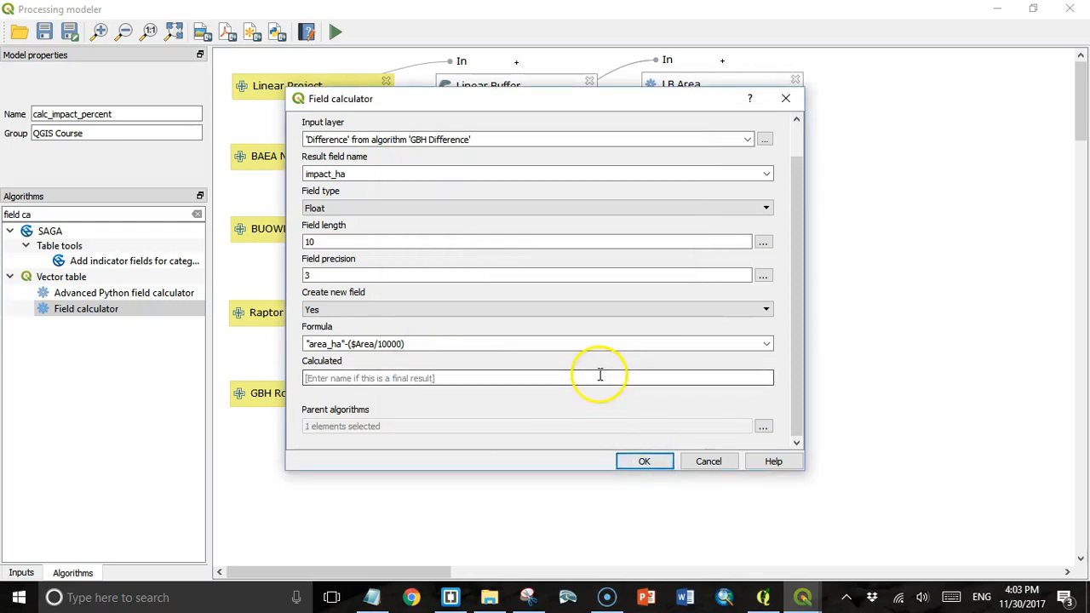
pyautogui.click(645, 462)
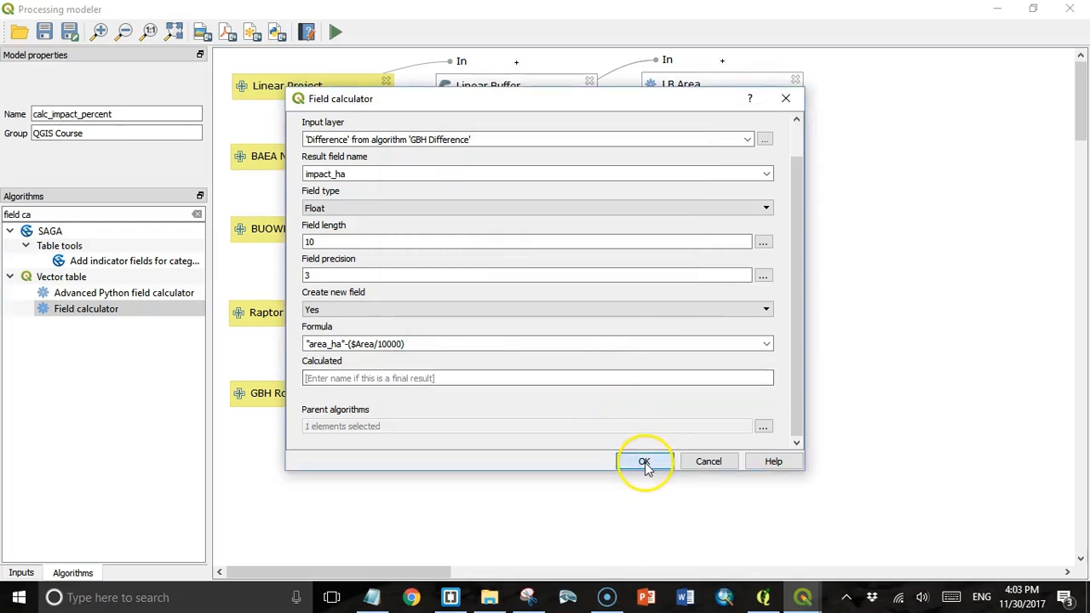
pyautogui.click(90, 314)
# - Add a Field calculator step named Impact Percent on the Impact calculator output, result field impact_pct
pyautogui.moveTo(90, 314); pyautogui.dragTo(638, 463)
pyautogui.write('Impact_')
pyautogui.press('BackSpace')
pyautogui.write('Percent')
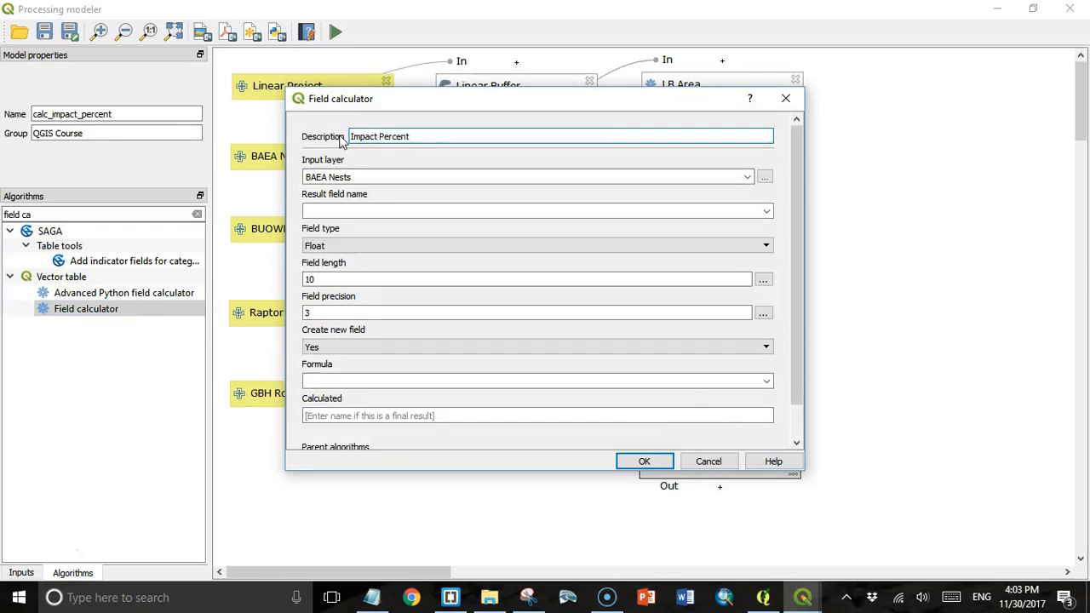
pyautogui.click(664, 176)
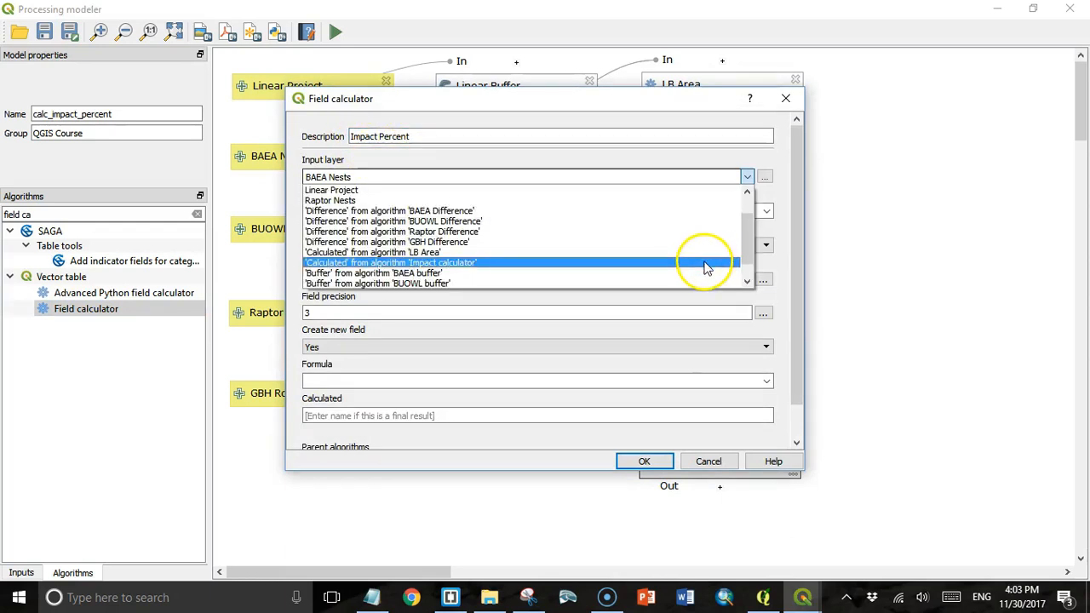
pyautogui.click(553, 264)
pyautogui.click(670, 214)
pyautogui.write('impact_pct')
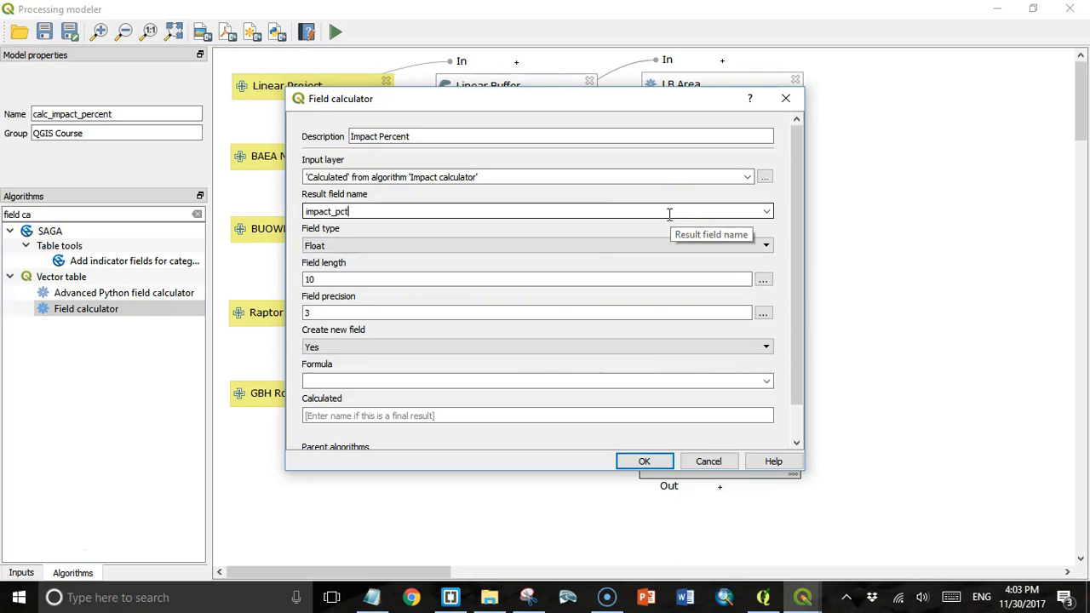
# - Set field precision to 2 and the formula to "impact_ha"/"area_ha"*100
pyautogui.doubleClick(300, 313)
pyautogui.press('BackSpace')
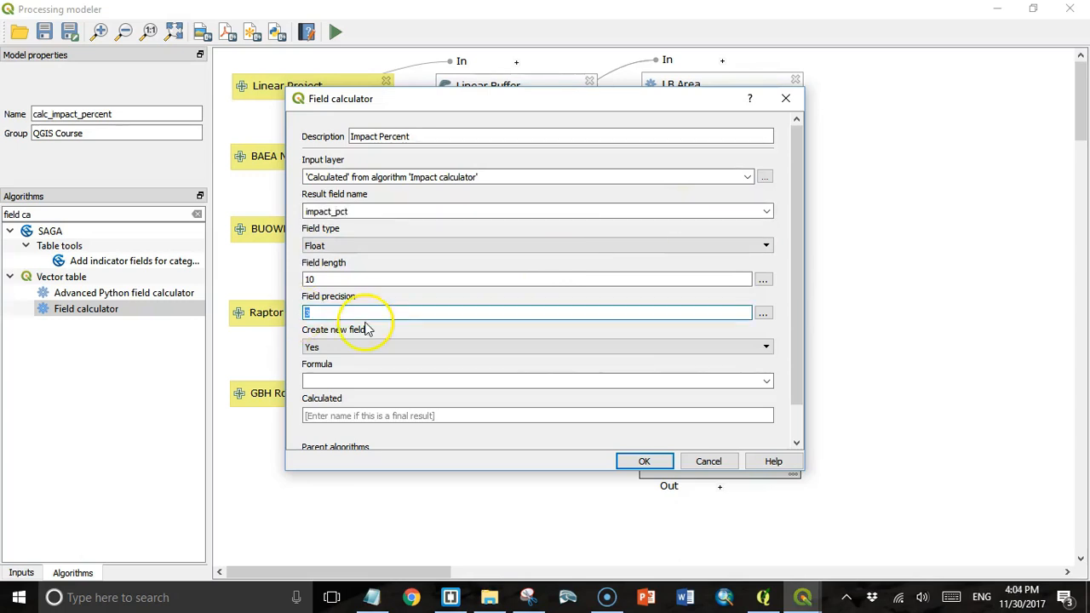
pyautogui.click(379, 313)
pyautogui.write('2')
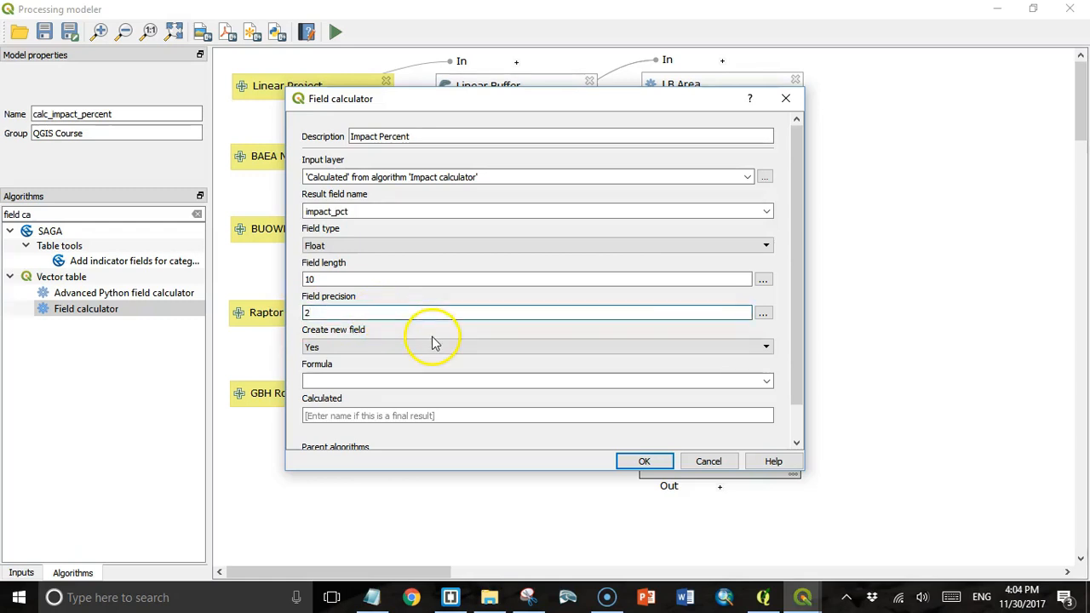
pyautogui.click(333, 379)
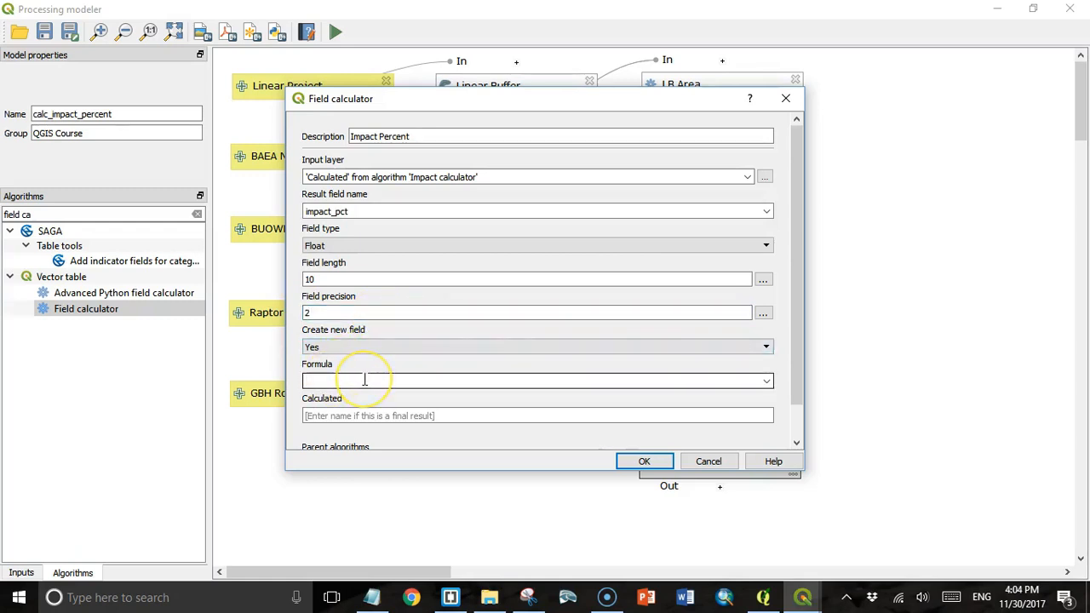
pyautogui.write('"Impact_ha"/a')
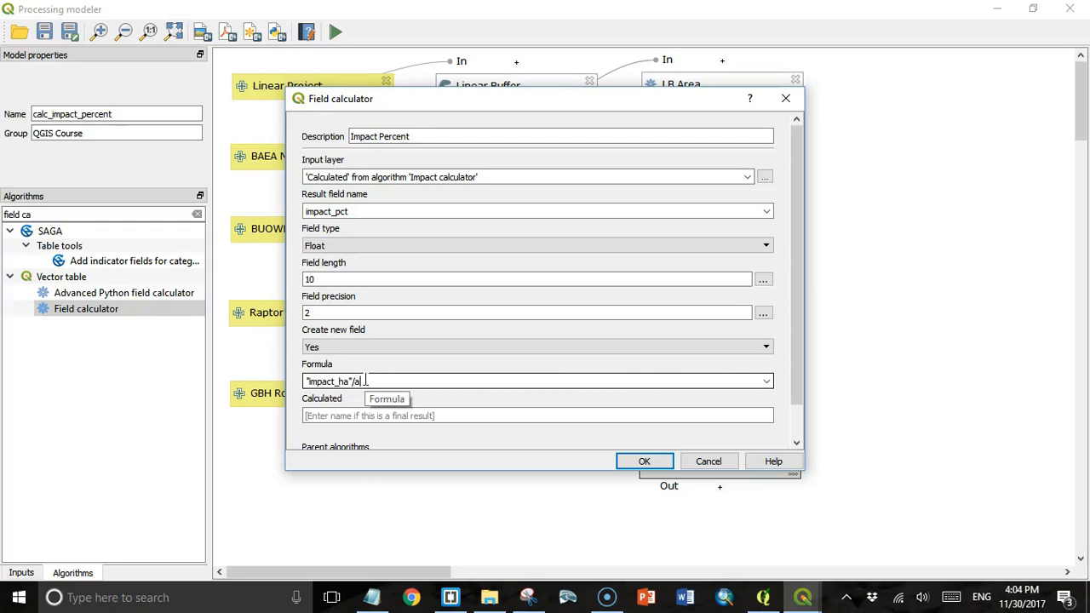
pyautogui.press('BackSpace')
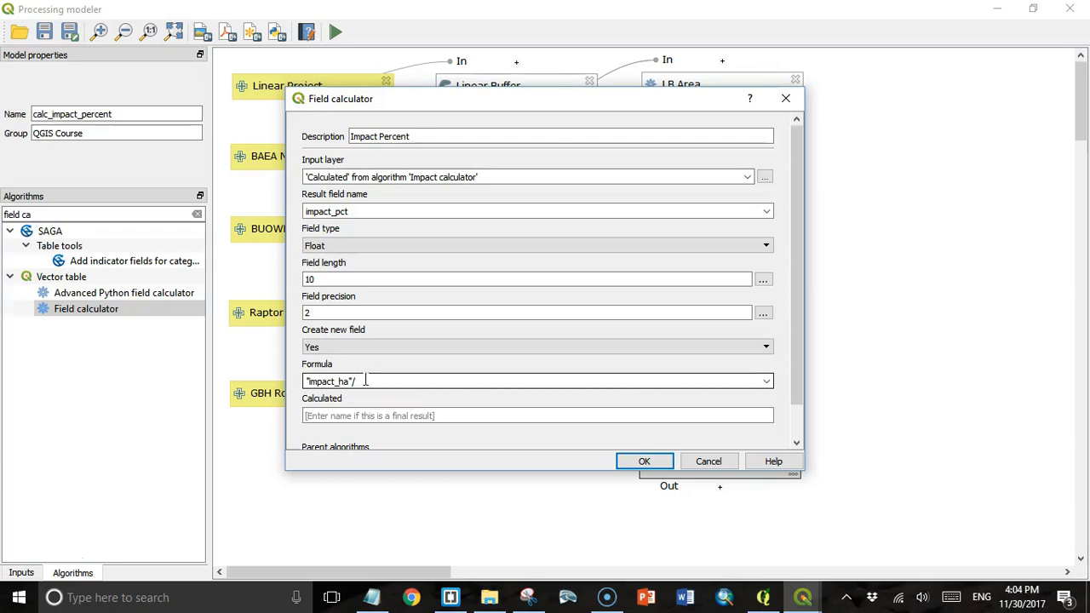
pyautogui.write('"')
pyautogui.write('a')
pyautogui.write('0')
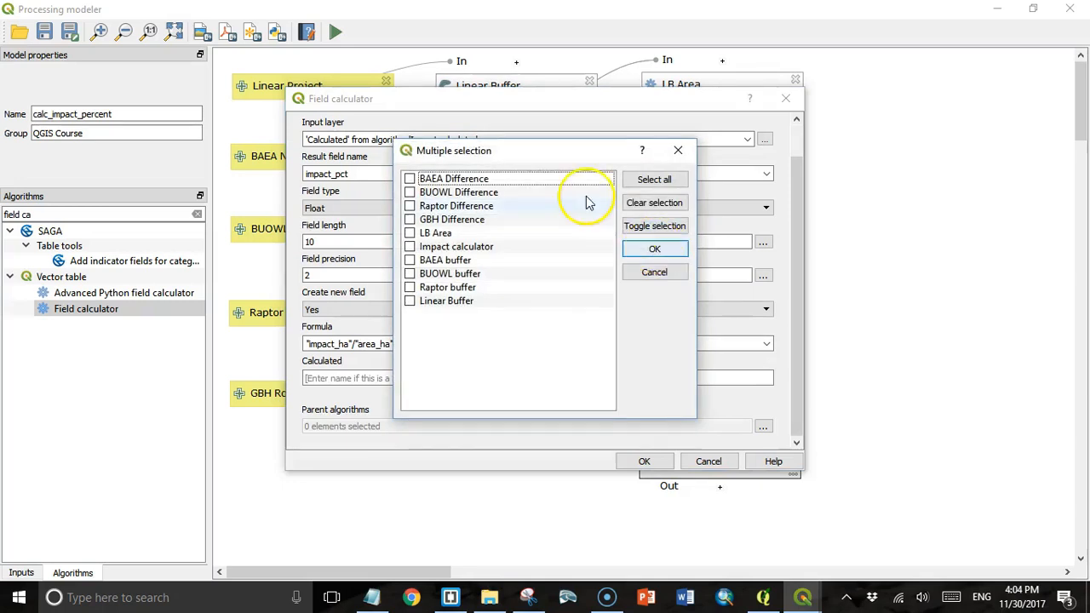
# - Make Impact calculator the parent, name the output Impact_Pcnt, and add the step
pyautogui.click(410, 247)
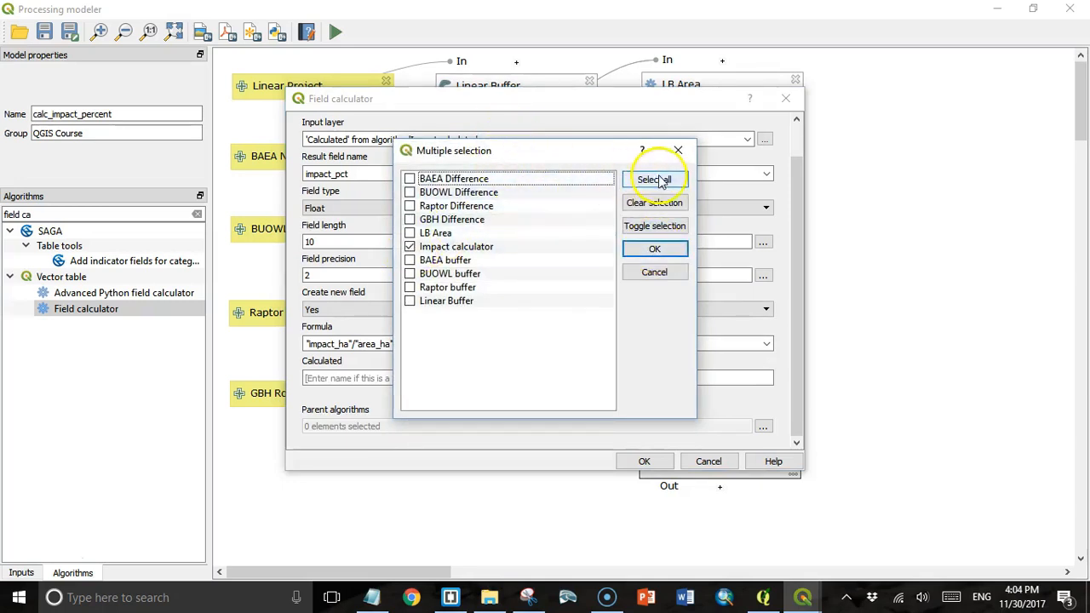
pyautogui.click(652, 252)
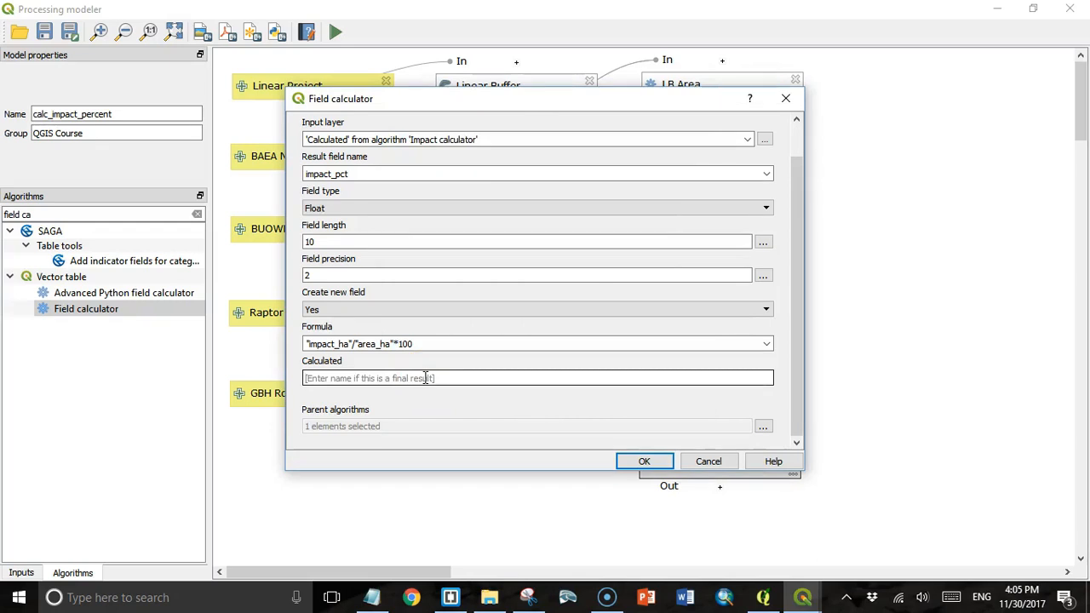
pyautogui.write('I')
pyautogui.write('mpact Percent')
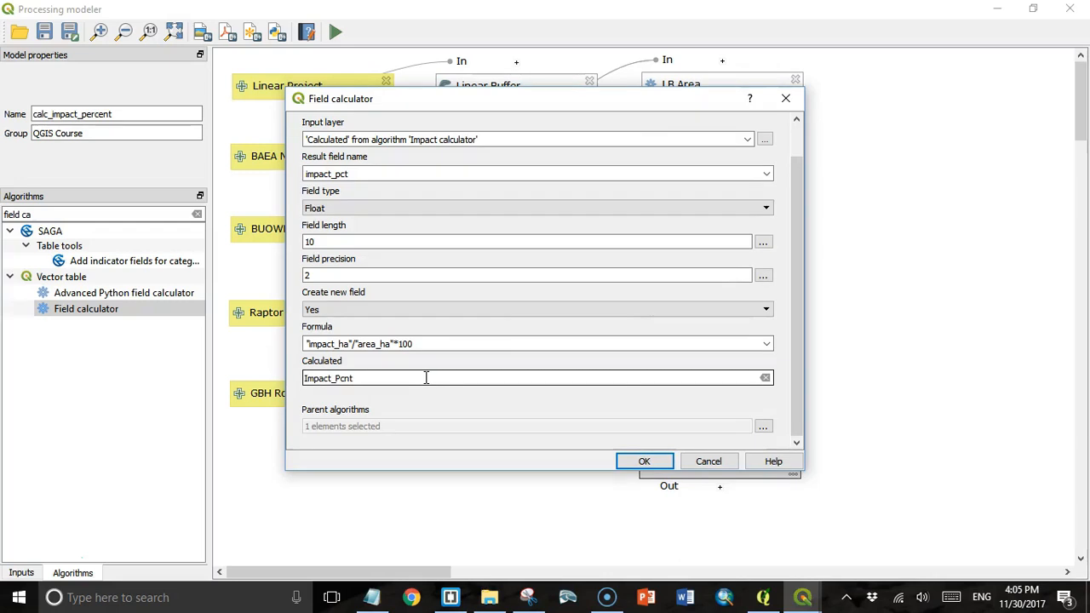
pyautogui.click(644, 461)
# - Arrange Impact Percent under Impact calculator with the Impact_Pcnt output beside it
pyautogui.moveTo(870, 547); pyautogui.dragTo(698, 538)
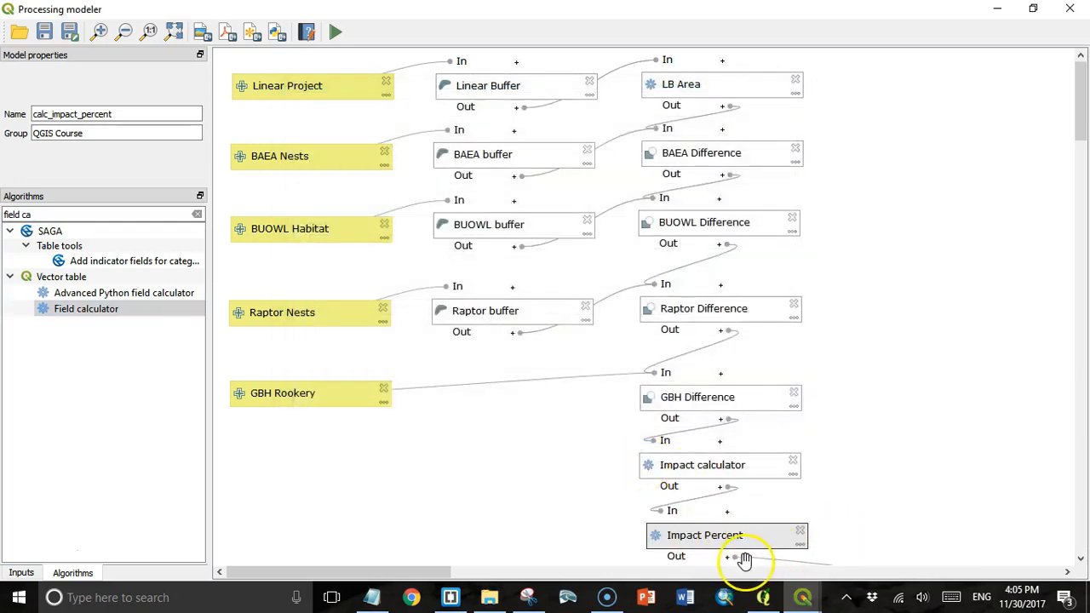
pyautogui.scroll(-2, 1070, 478)
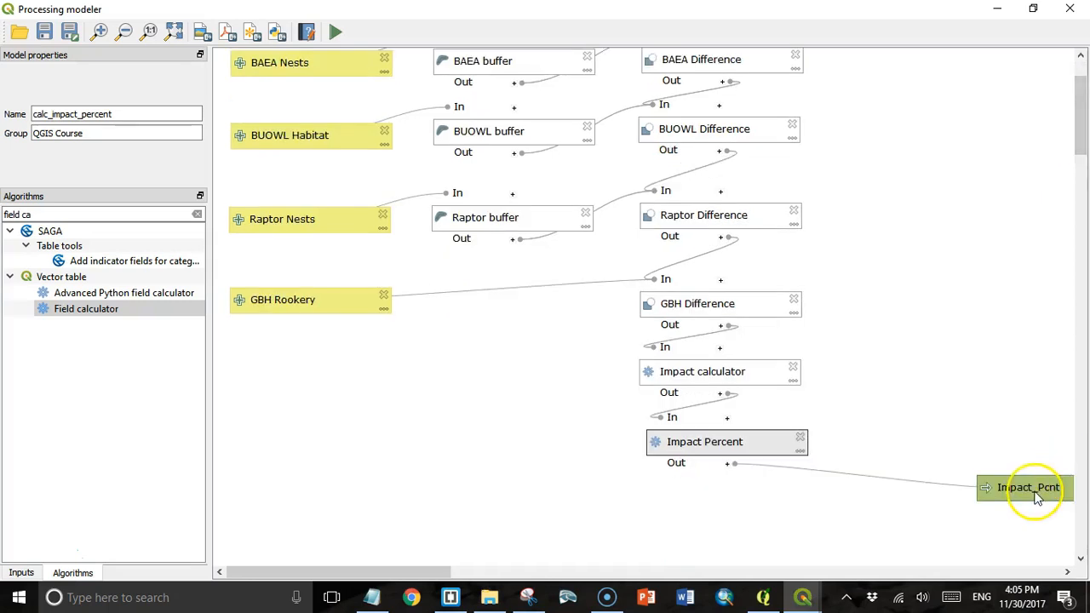
pyautogui.moveTo(1037, 498); pyautogui.dragTo(912, 455)
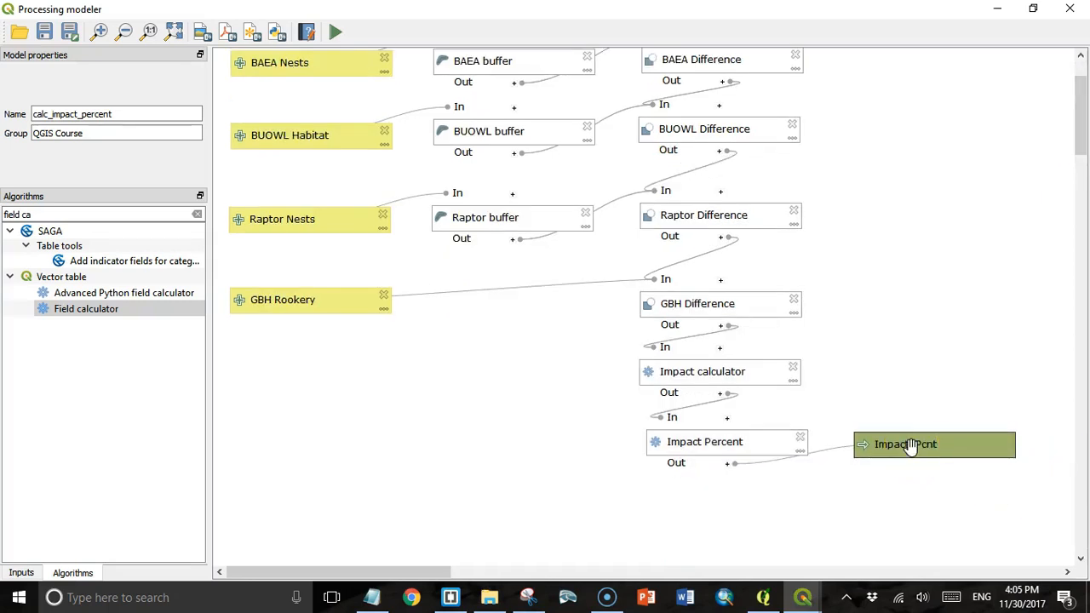
pyautogui.click(202, 228)
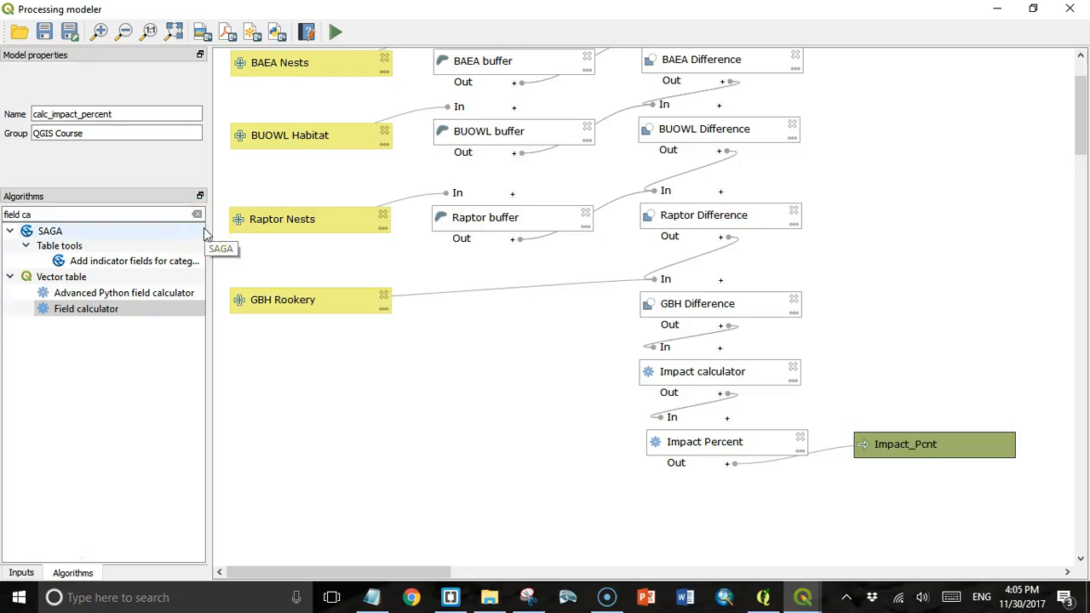
# - Save the model as calc_impact_pcnt in the QGISforArcGIS folder
pyautogui.click(44, 33)
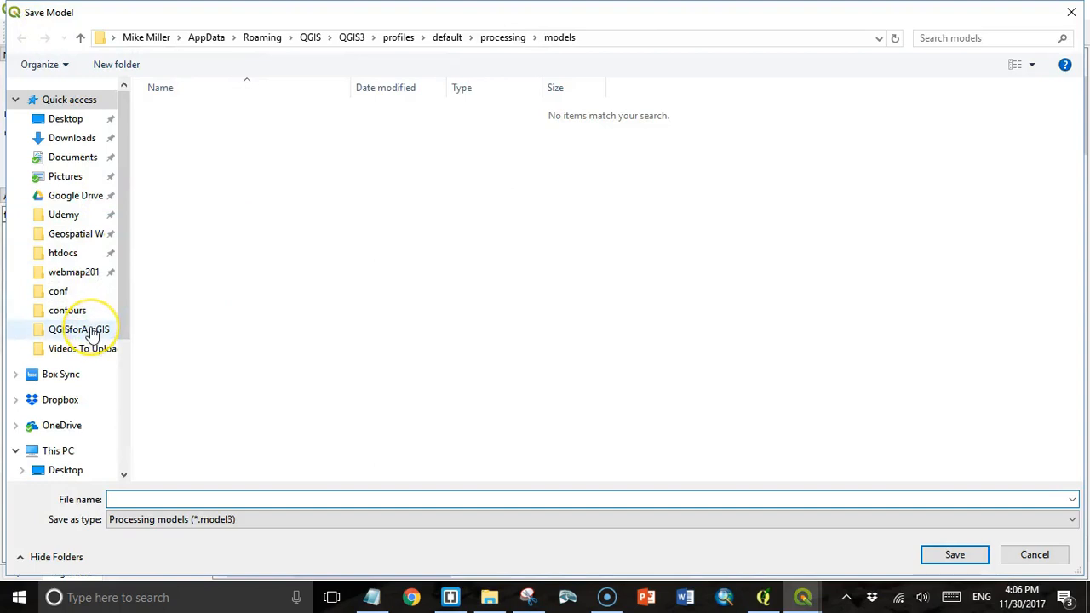
pyautogui.click(90, 331)
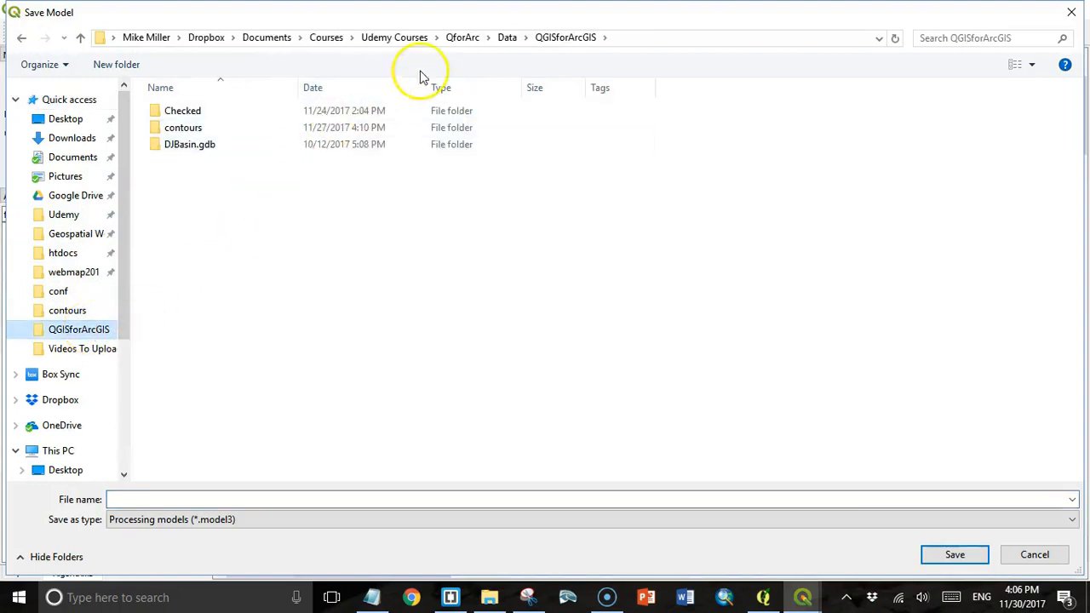
pyautogui.click(139, 498)
pyautogui.write('calc_impact_pcnt')
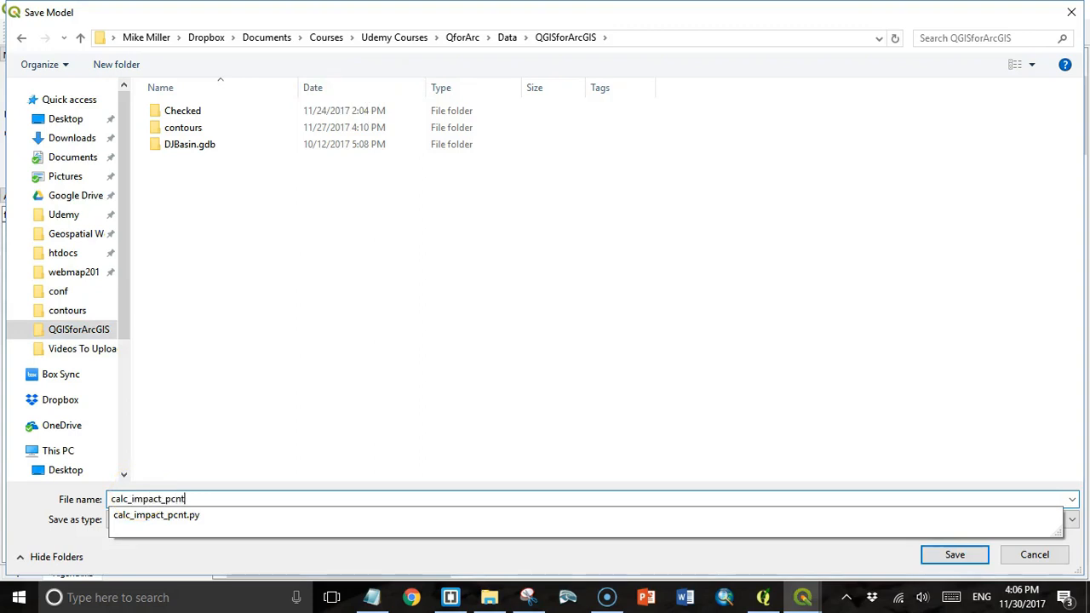
pyautogui.press('Tab')
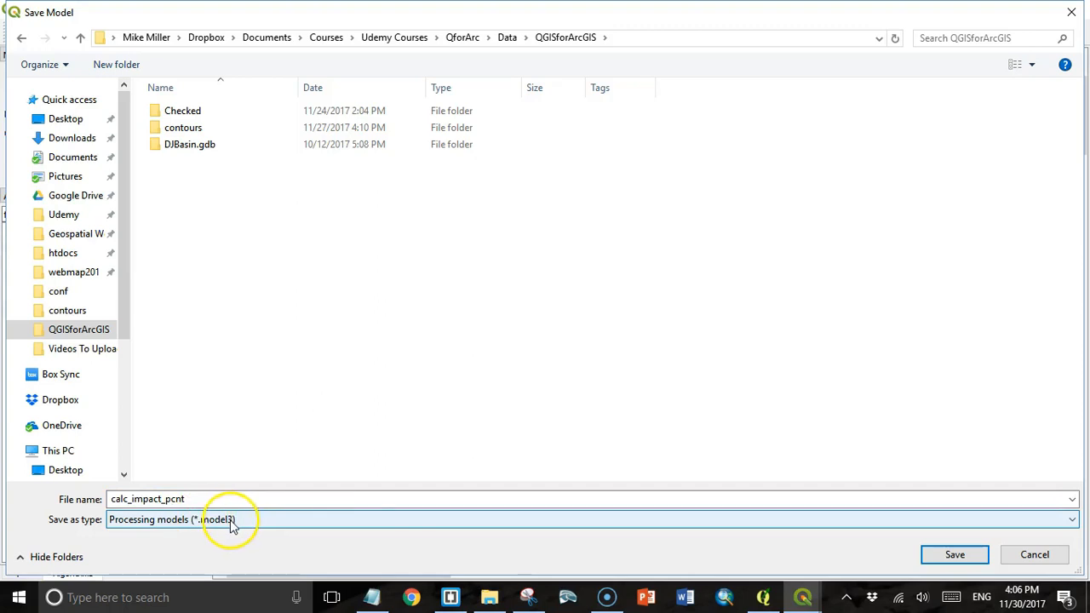
pyautogui.click(954, 557)
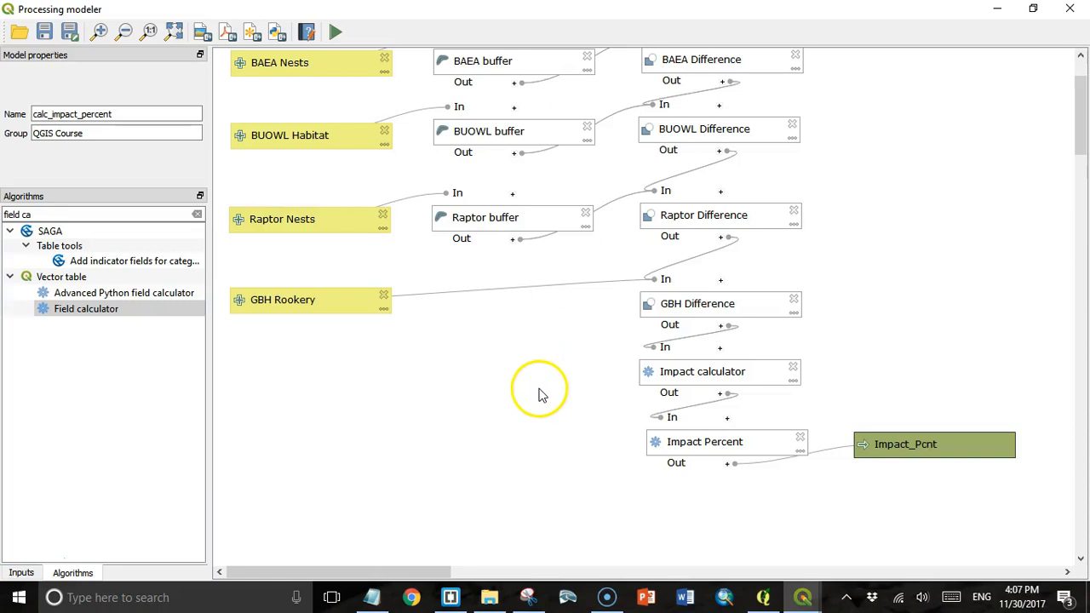
# - Open the model run dialog and set Linear Project to Linear Projects UTM and BAEA Nests to BAEA UTM
pyautogui.click(336, 32)
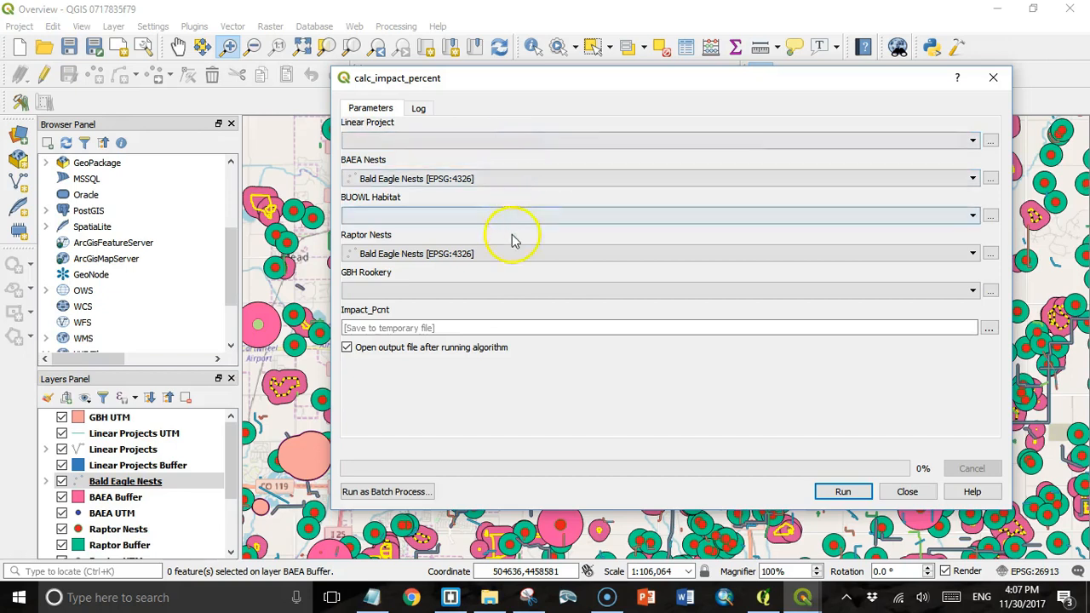
pyautogui.click(388, 492)
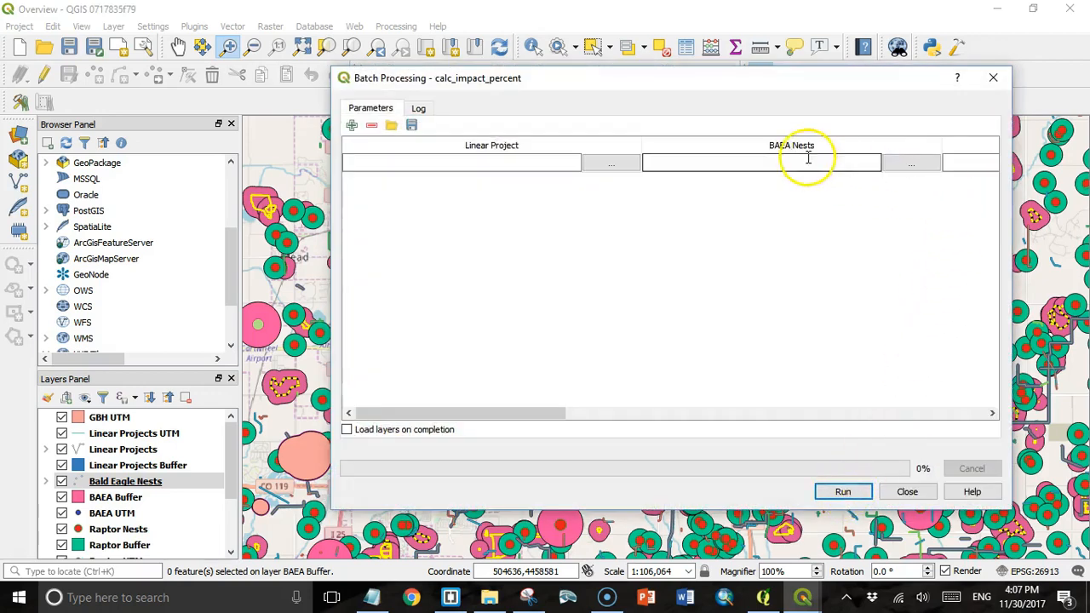
pyautogui.press('Escape')
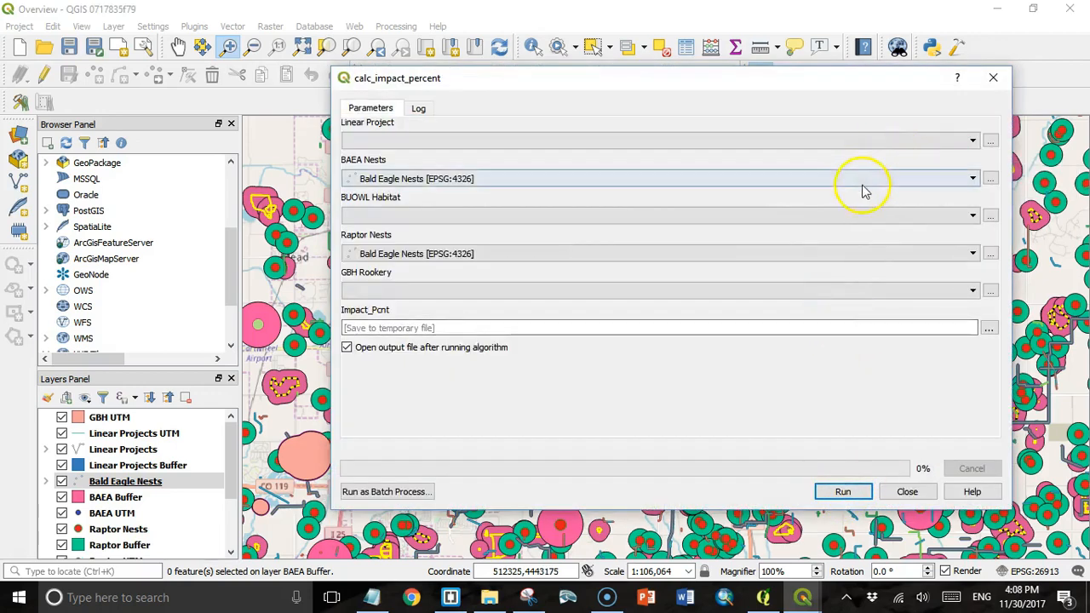
pyautogui.click(973, 143)
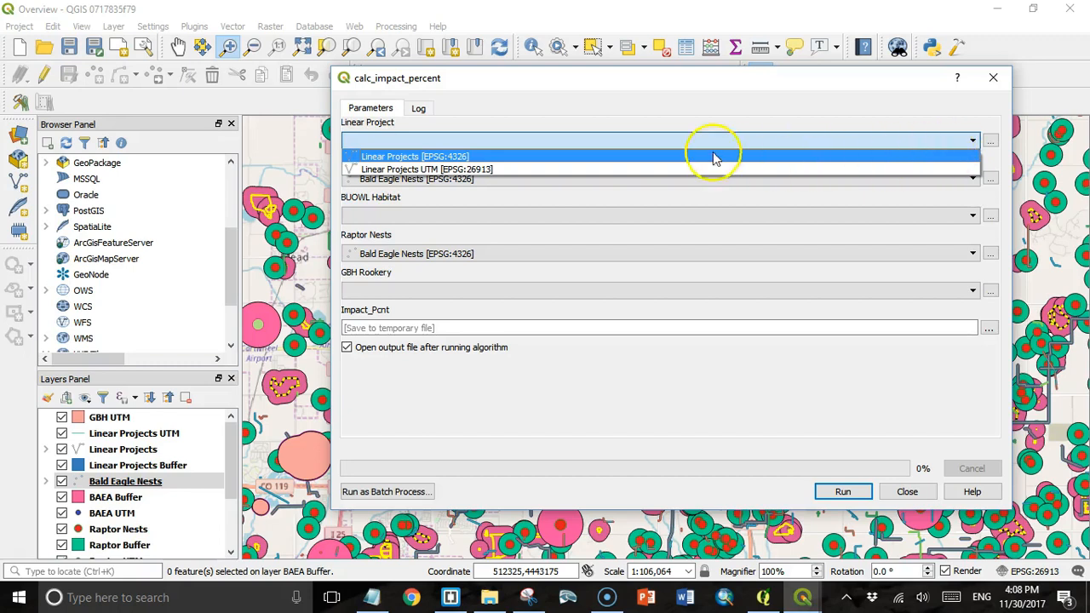
pyautogui.click(399, 170)
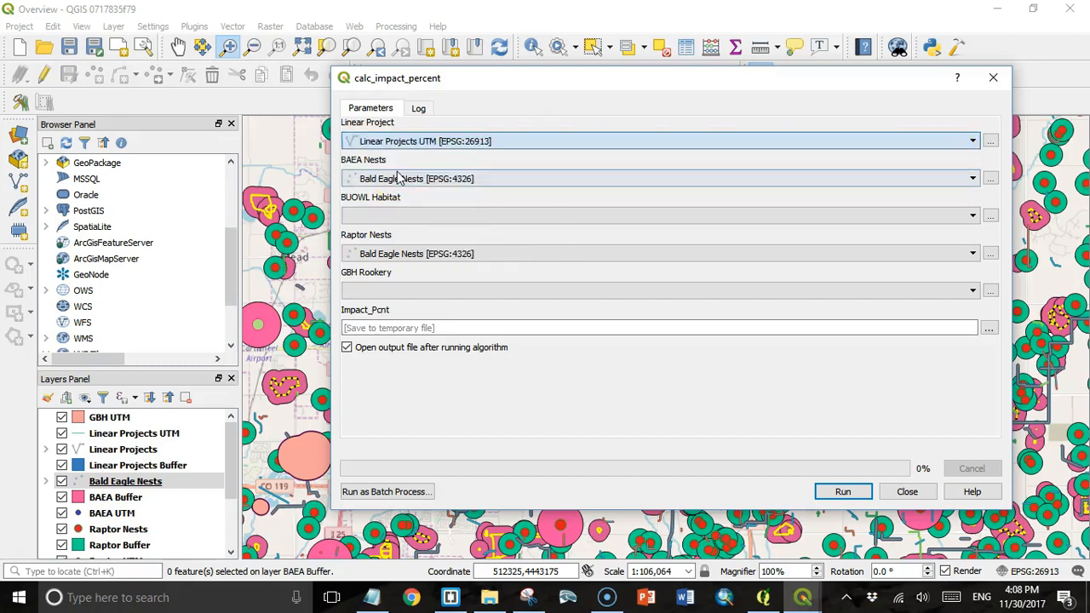
pyautogui.click(973, 180)
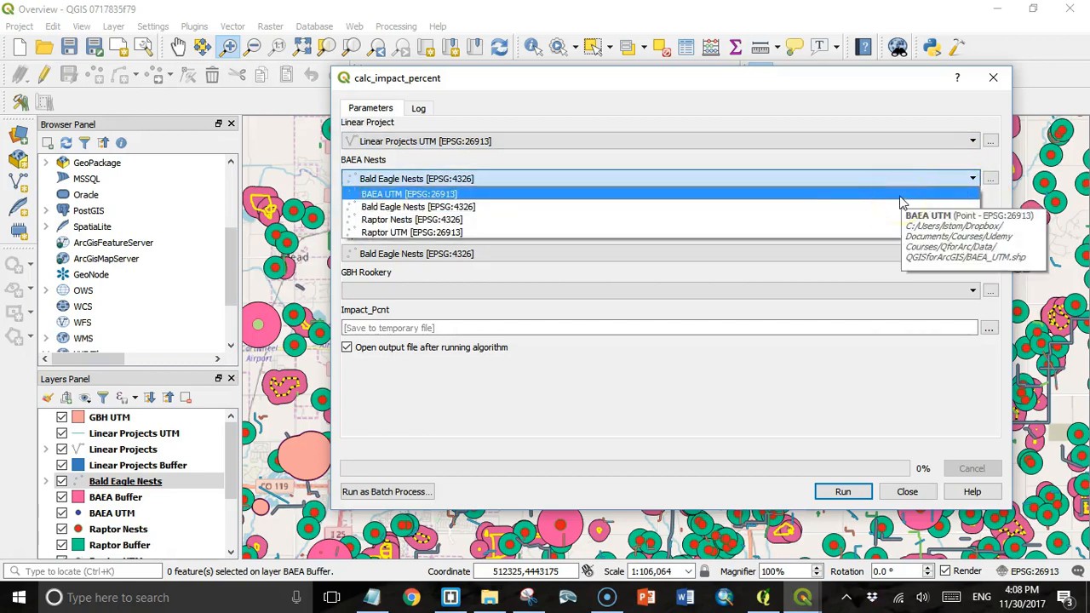
pyautogui.click(901, 196)
# - Set BUOWL Habitat to BUOWL UTM, Raptor Nests to Raptor UTM, GBH Rookery to GBH UTM, and run
pyautogui.click(973, 217)
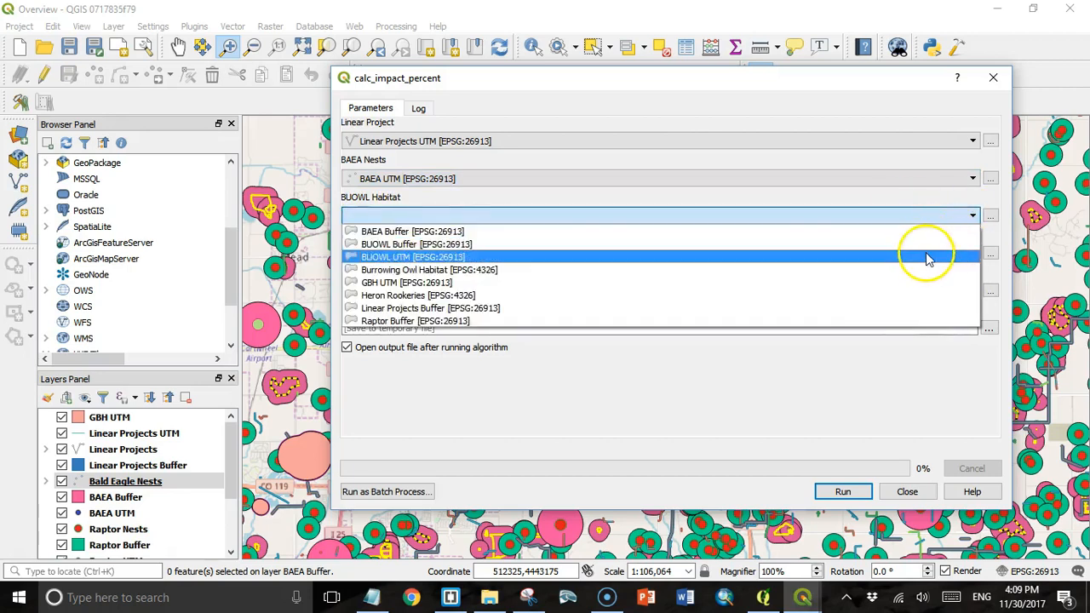
pyautogui.click(927, 256)
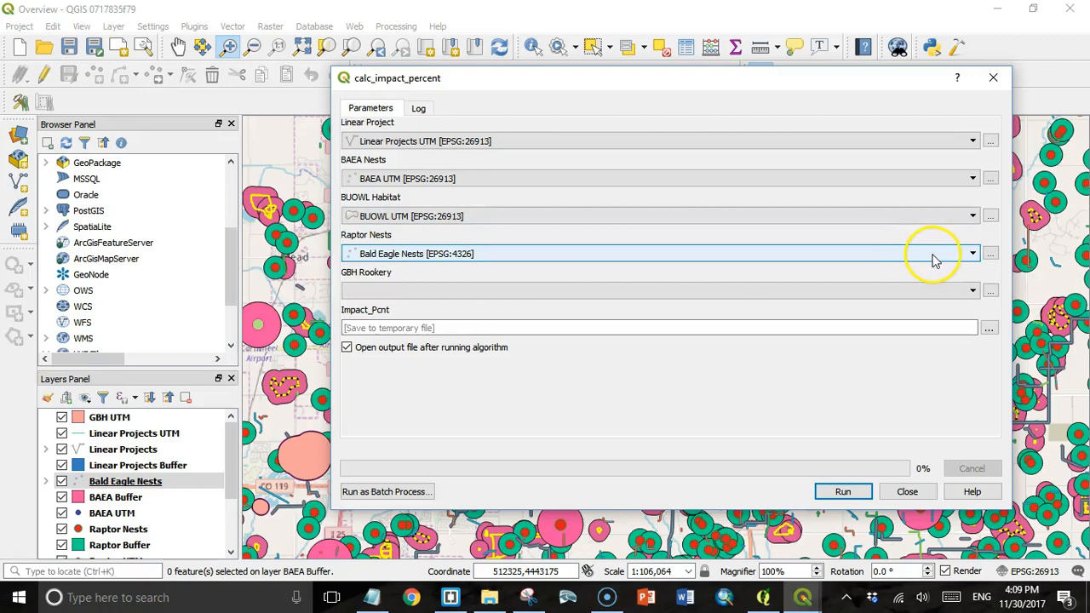
pyautogui.click(972, 254)
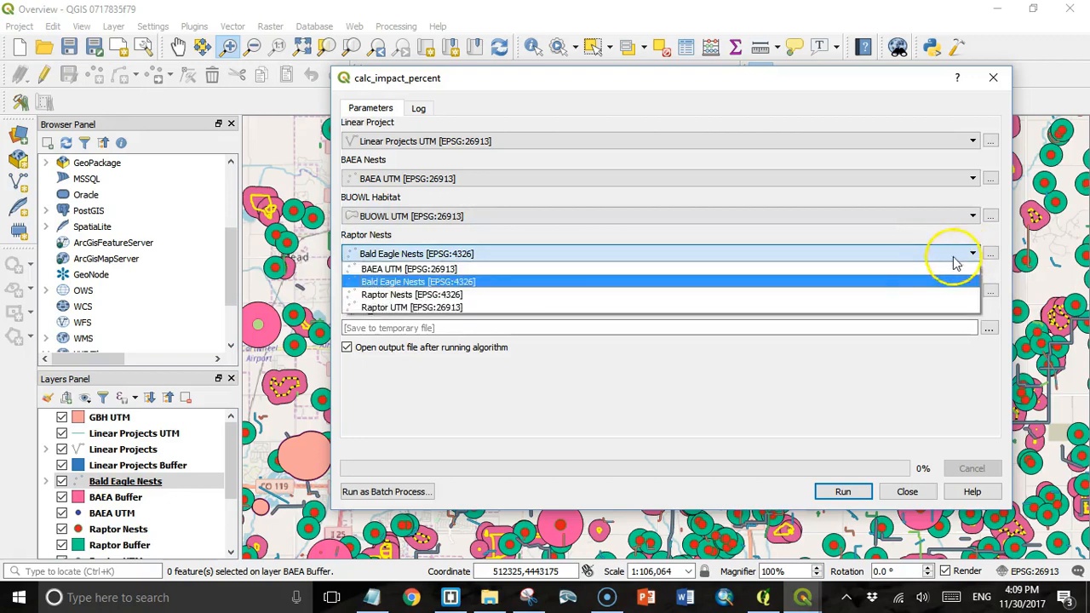
pyautogui.click(908, 308)
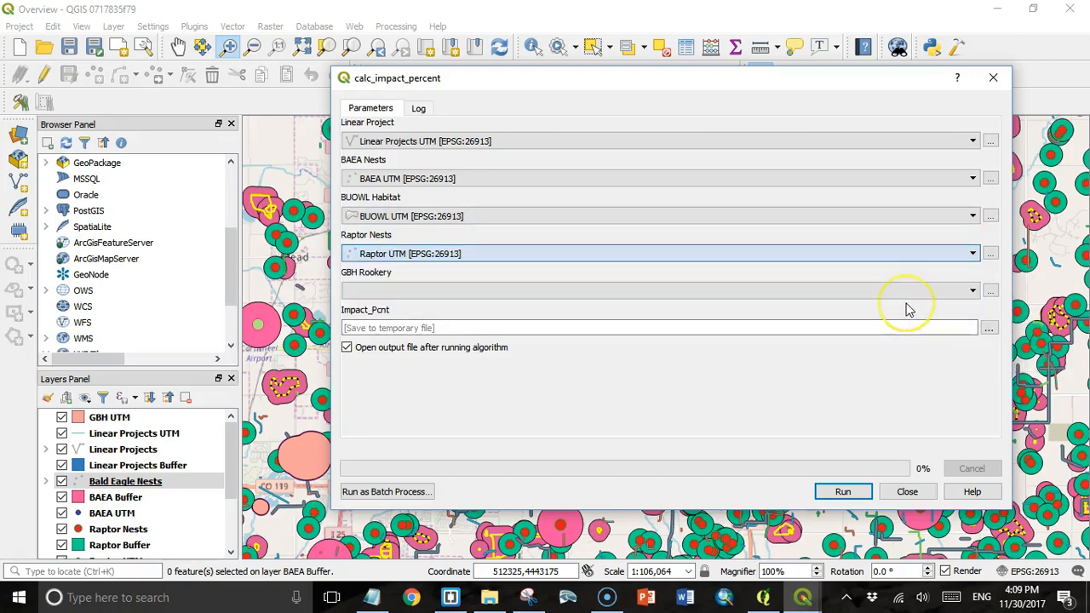
pyautogui.click(972, 292)
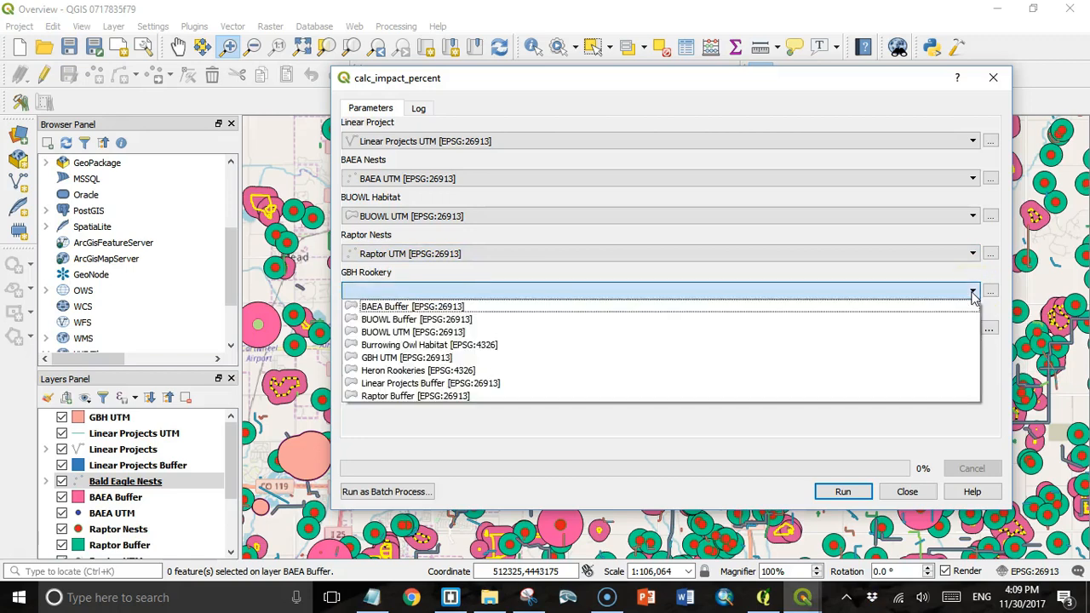
pyautogui.click(882, 358)
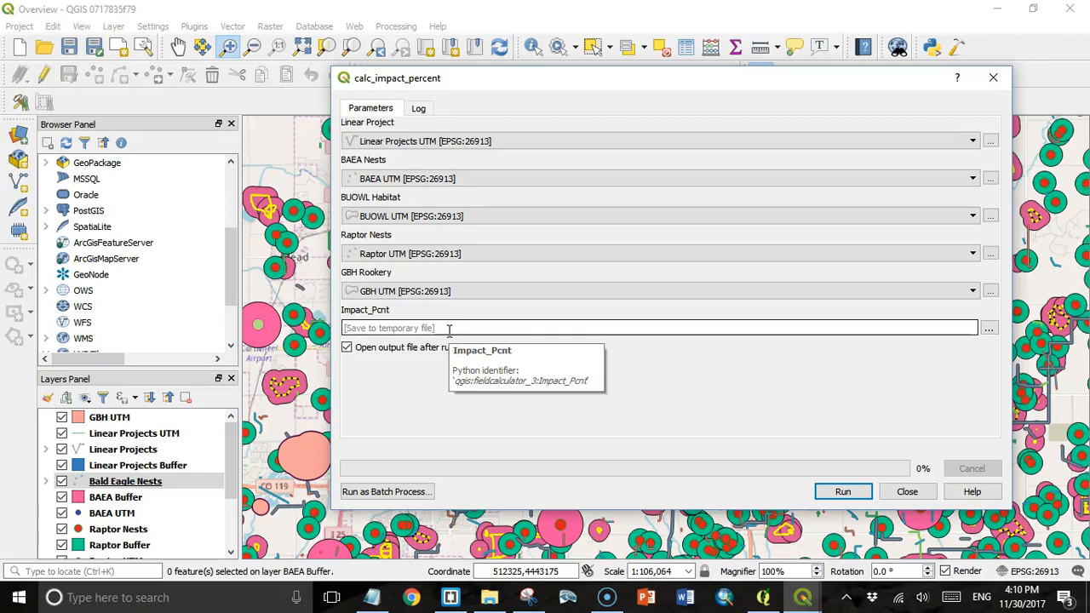
pyautogui.click(843, 492)
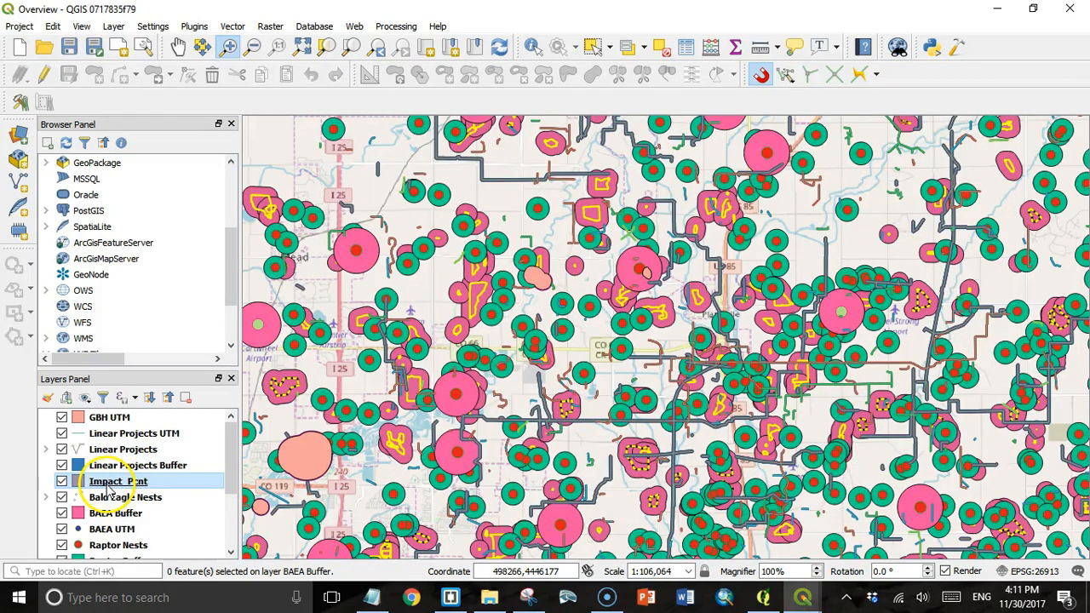
# - Move Impact_Pcnt to the top of the layers, give it the simple red fill, and zoom to the central project lines
pyautogui.press('Return')
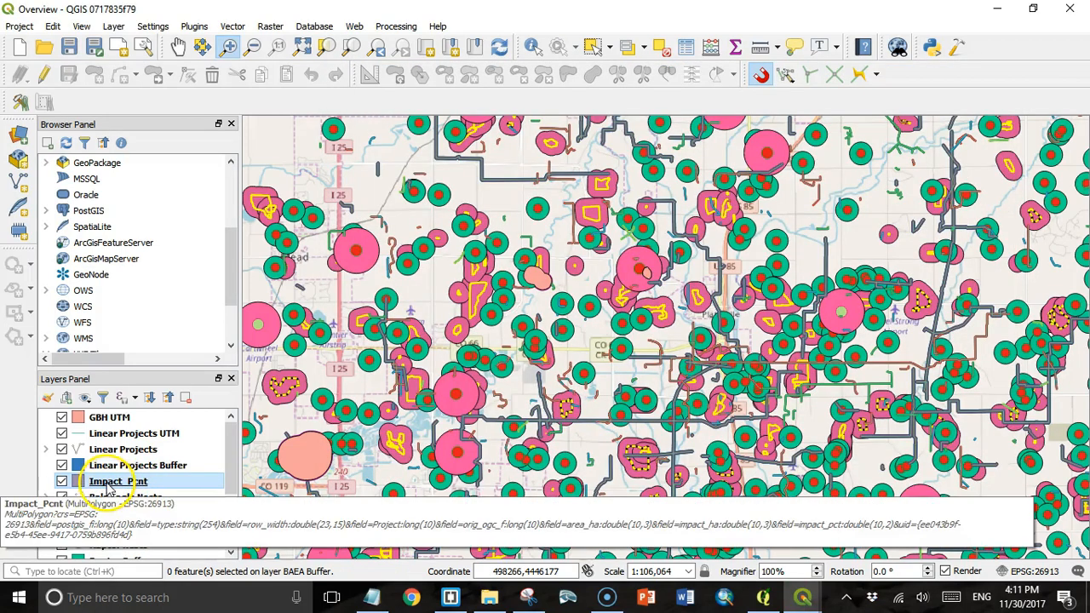
pyautogui.moveTo(109, 485); pyautogui.dragTo(83, 416)
pyautogui.doubleClick(81, 424)
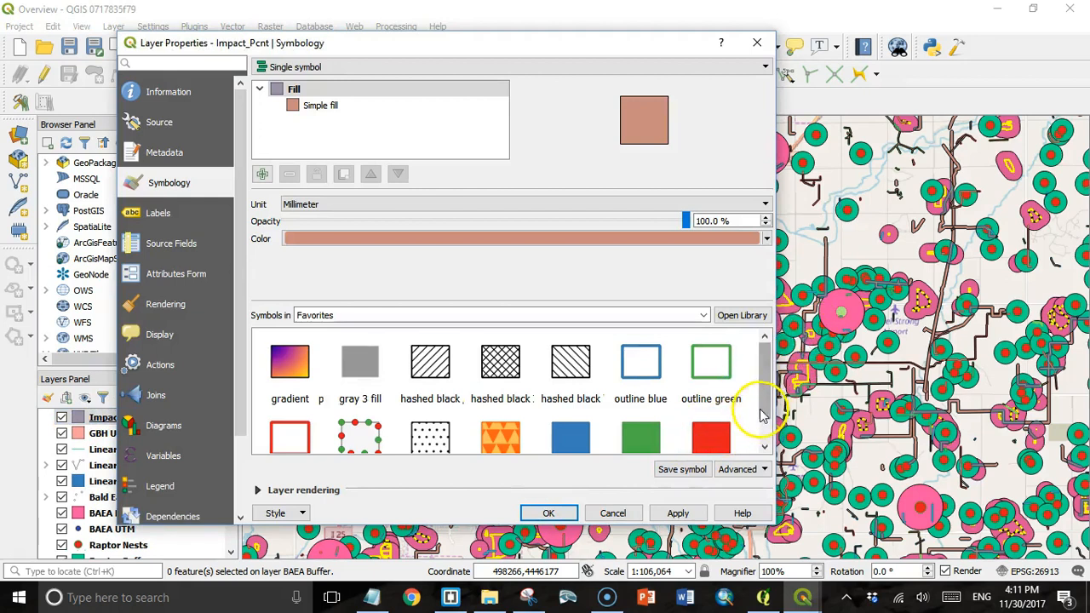
pyautogui.click(709, 437)
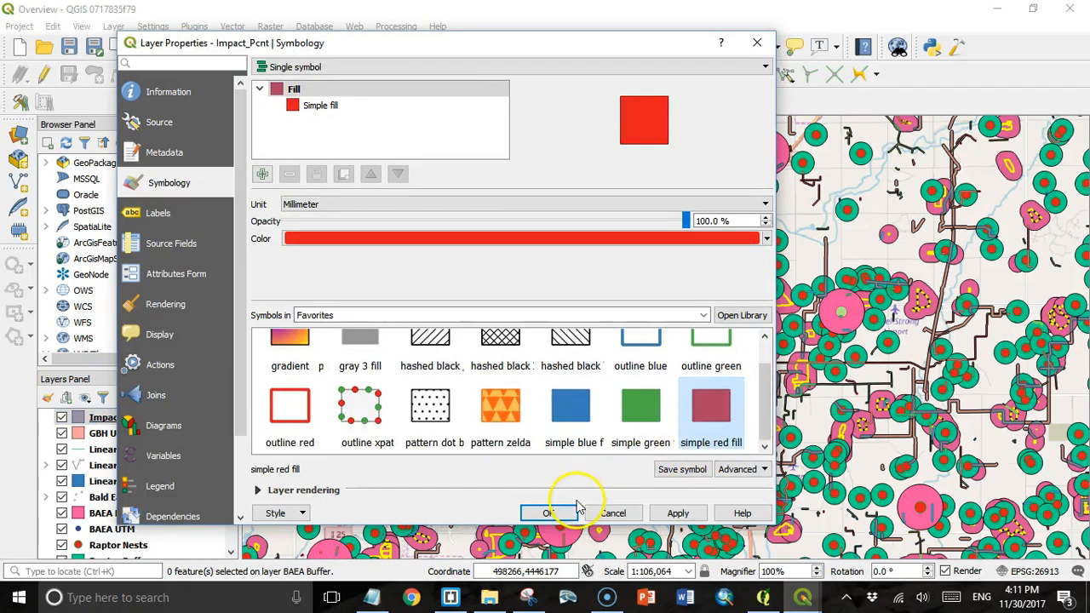
pyautogui.click(551, 512)
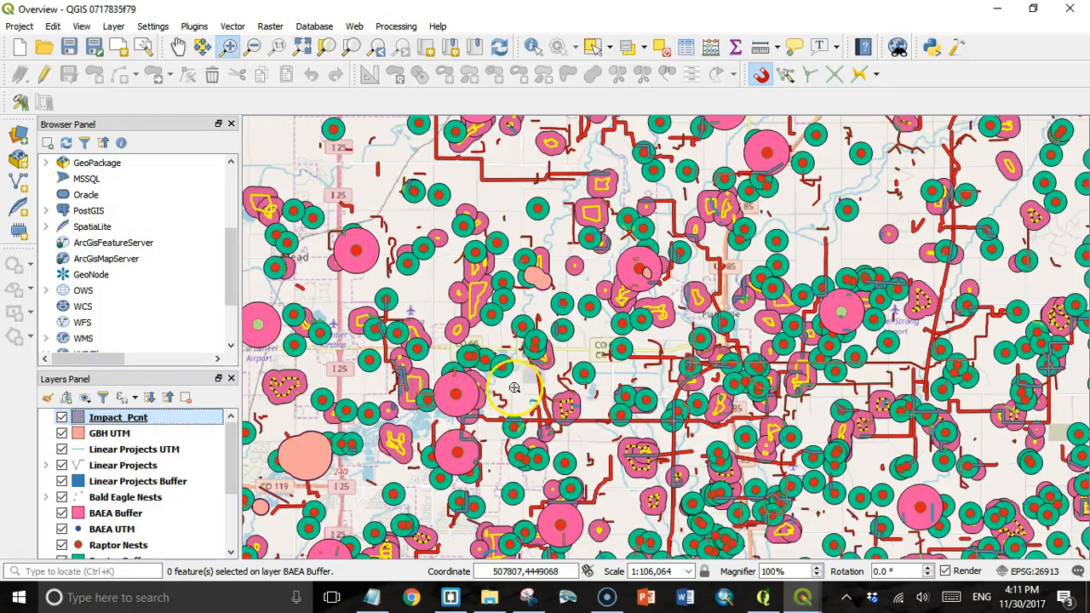
pyautogui.moveTo(668, 298); pyautogui.dragTo(804, 415)
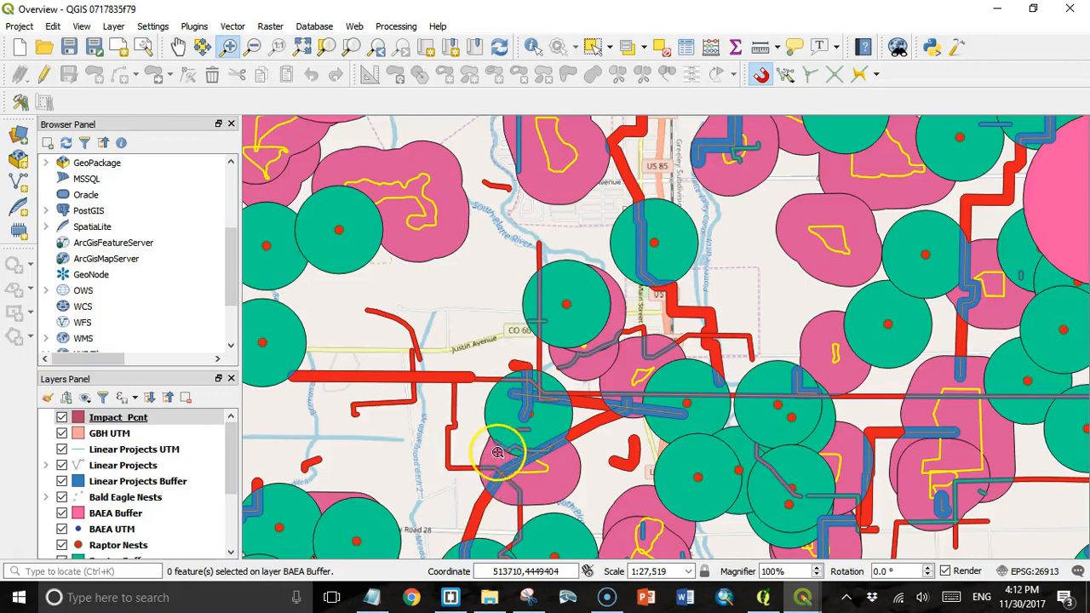
# - Open the Impact_Pcnt attribute table to view its 1091 features' area_ha, impact_ha and impact_pct values
pyautogui.click(108, 420)
pyautogui.rightClick(108, 420)
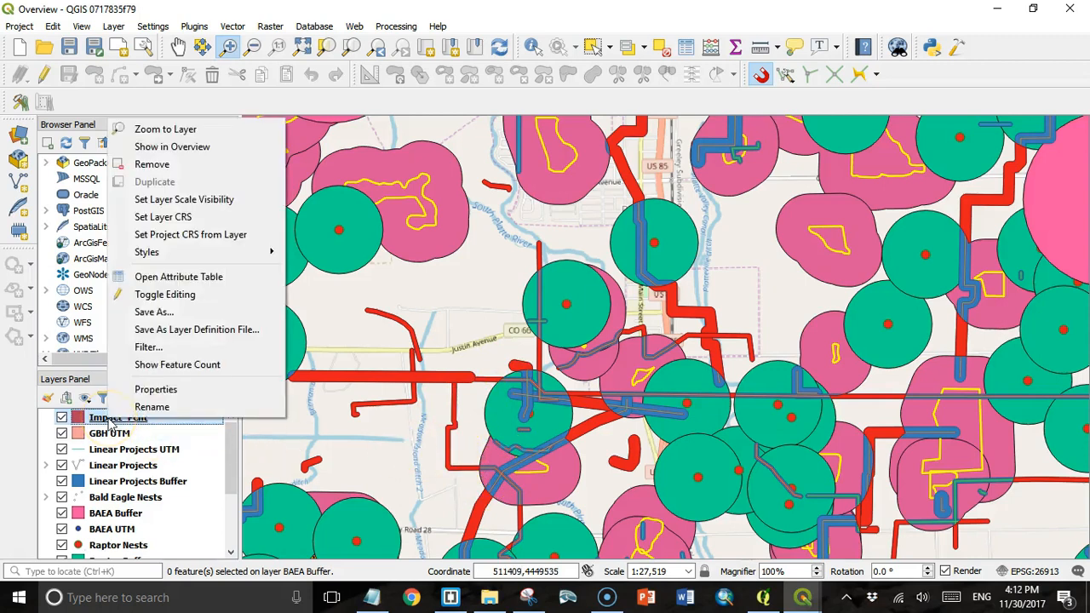
pyautogui.click(162, 279)
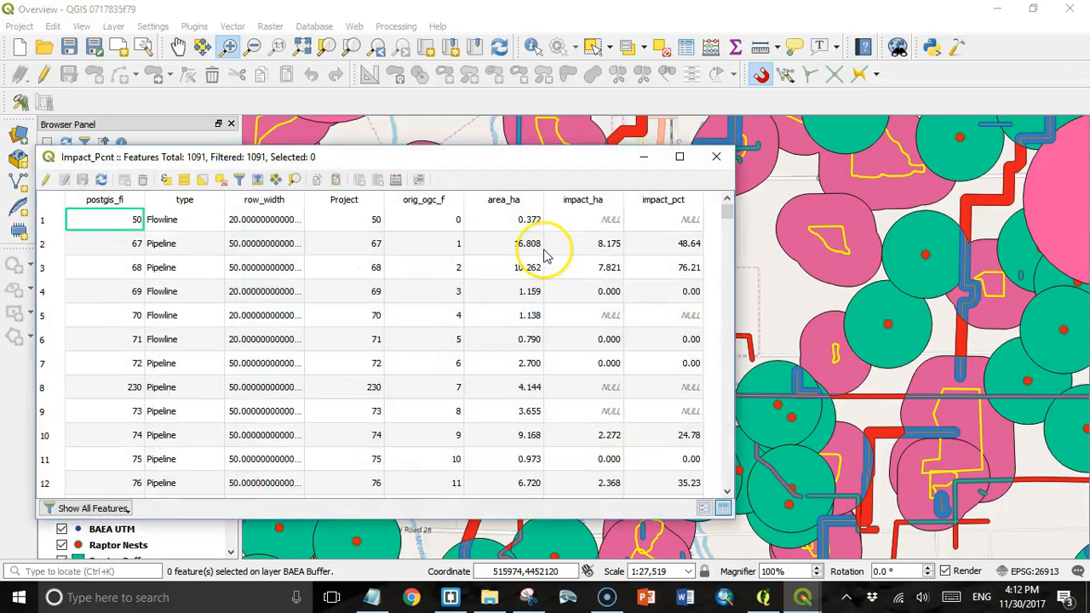